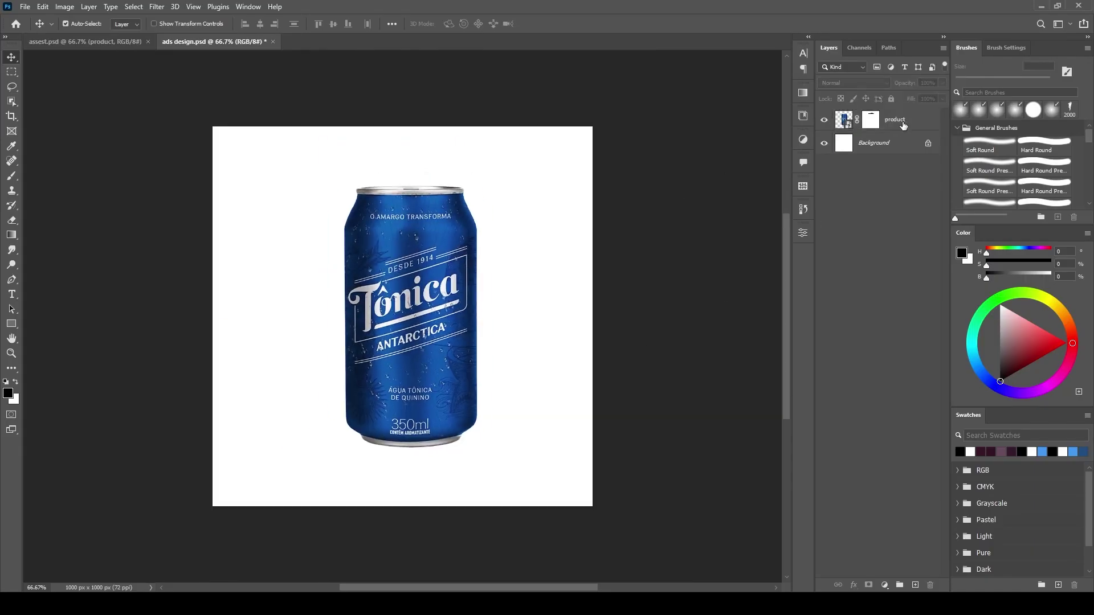
# Step: Draw a small top-left rectangle and duplicate it into four blue swatches grouped as 'color'
pyautogui.press('u')
pyautogui.moveTo(224, 138); pyautogui.dragTo(250, 152)
pyautogui.click(12, 57)
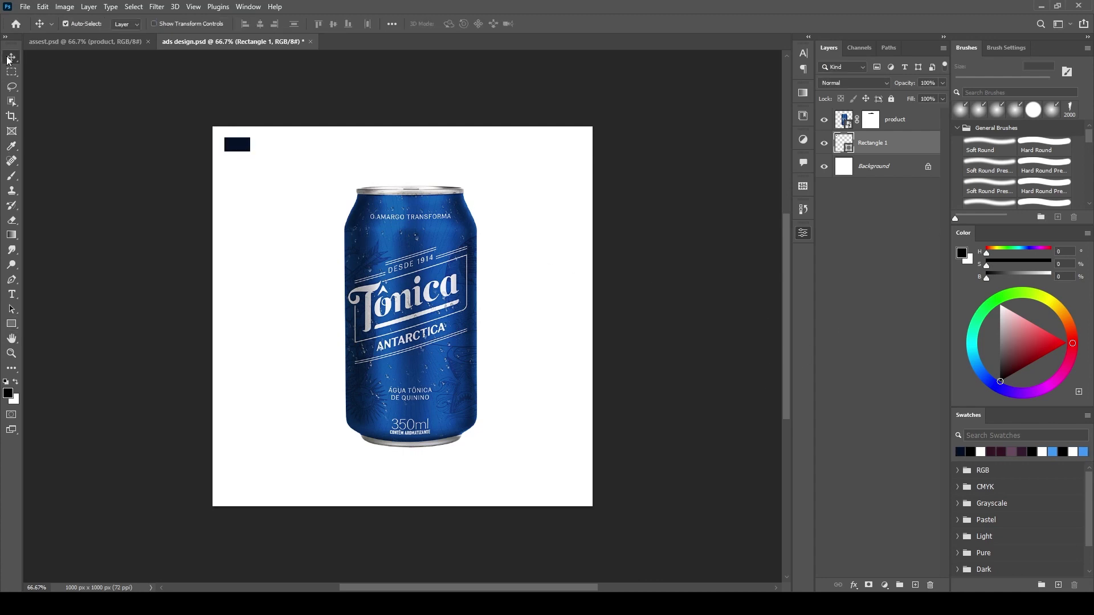
pyautogui.hotkey('ctrl', 'j')
pyautogui.press('i')
pyautogui.hotkey('ctrl', 'j')
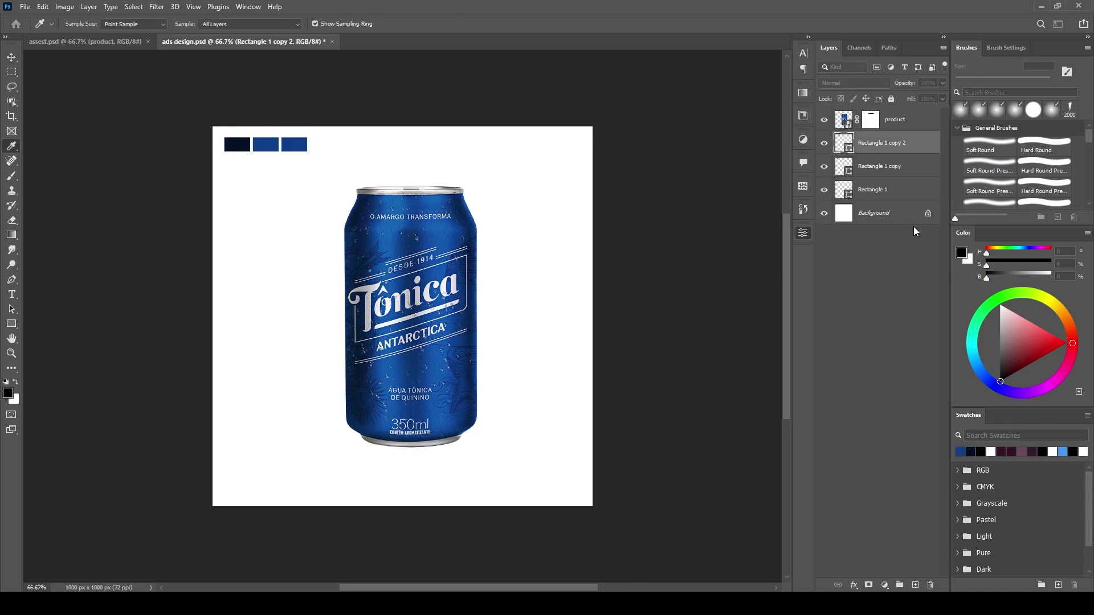
pyautogui.hotkey('ctrl', 'j')
pyautogui.hotkey('ctrl', 'g')
pyautogui.doubleClick(872, 138)
pyautogui.write('color')
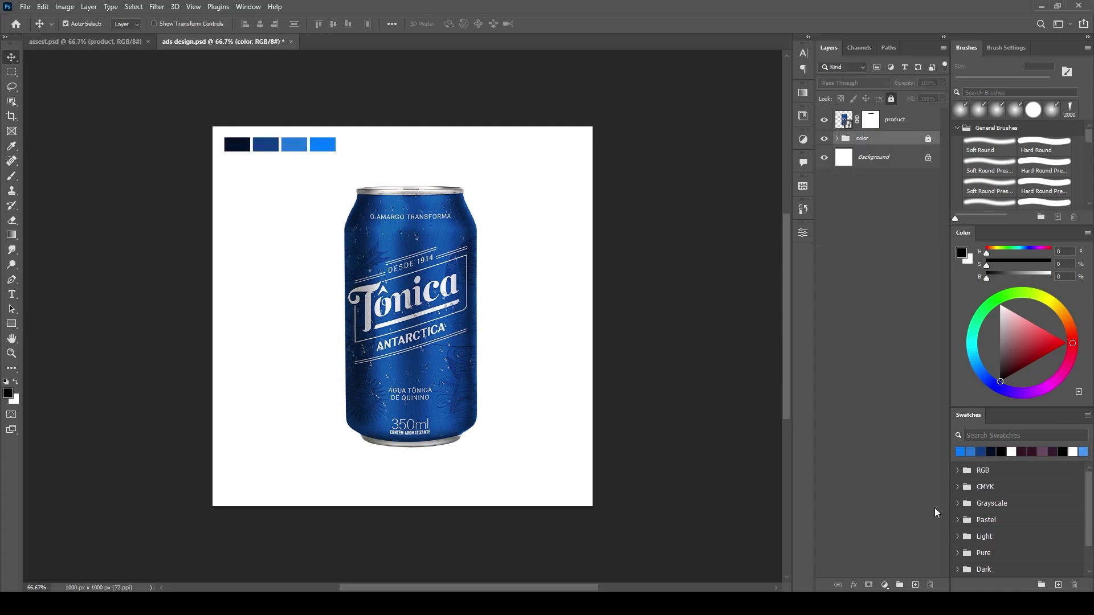
# Step: Add a dark navy Solid Color fill layer as the background
pyautogui.click(878, 158)
pyautogui.click(884, 585)
pyautogui.click(237, 144)
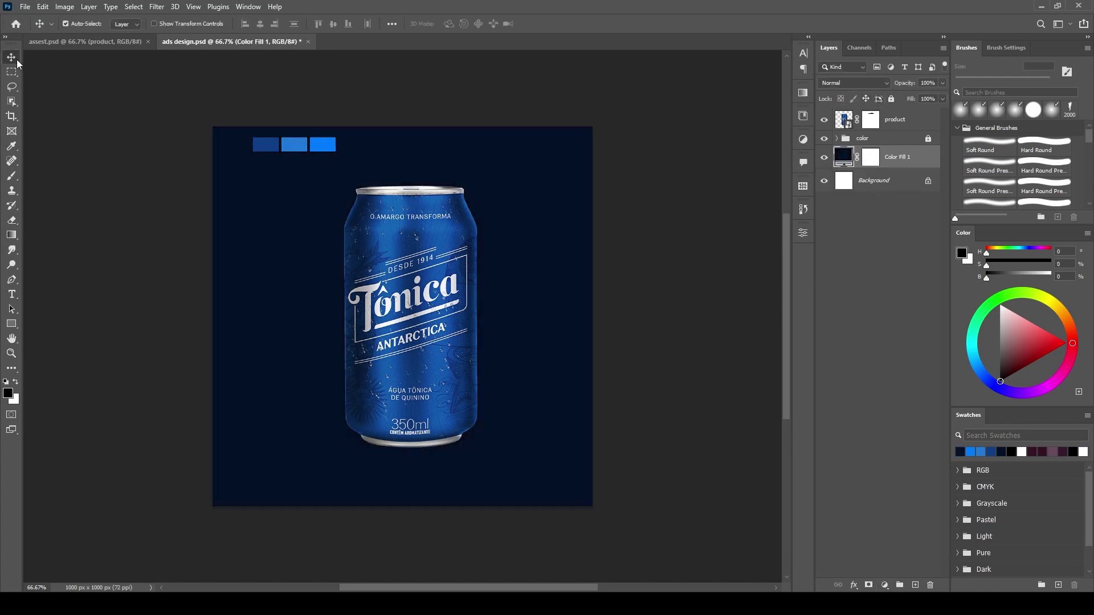
# Step: Paint a soft medium-blue brush glow over the can on a new top layer
pyautogui.press('i')
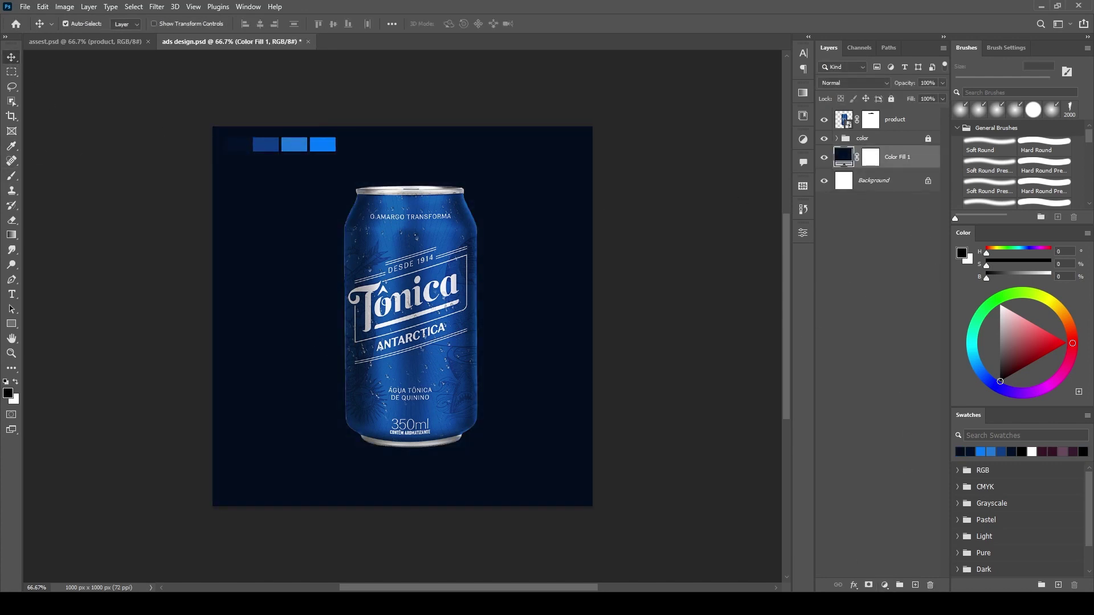
pyautogui.click(916, 585)
pyautogui.click(272, 144)
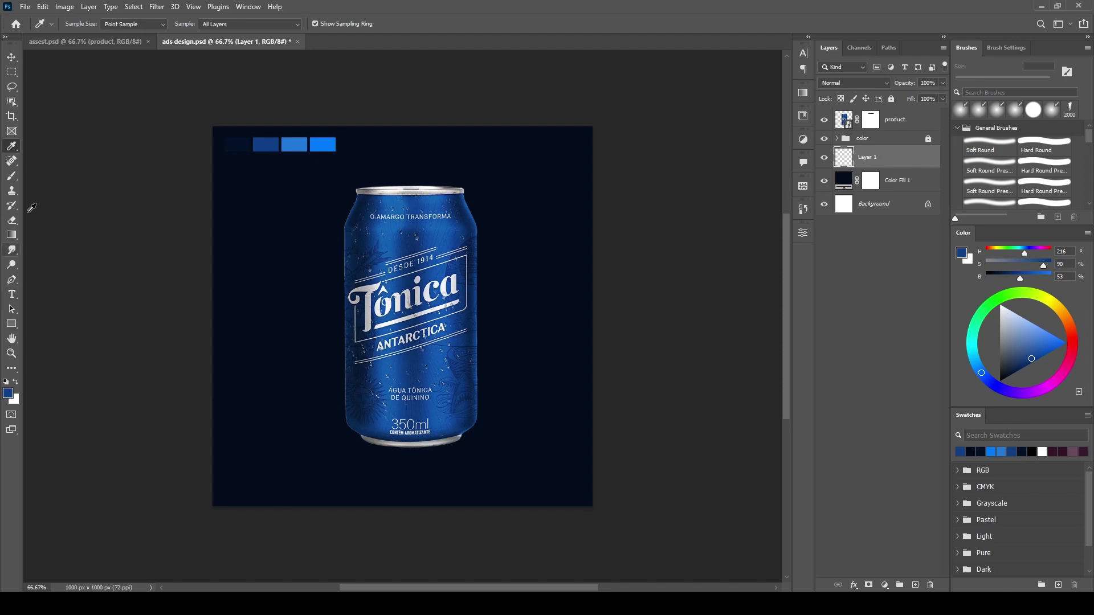
pyautogui.press('b')
pyautogui.moveTo(890, 138); pyautogui.dragTo(886, 111)
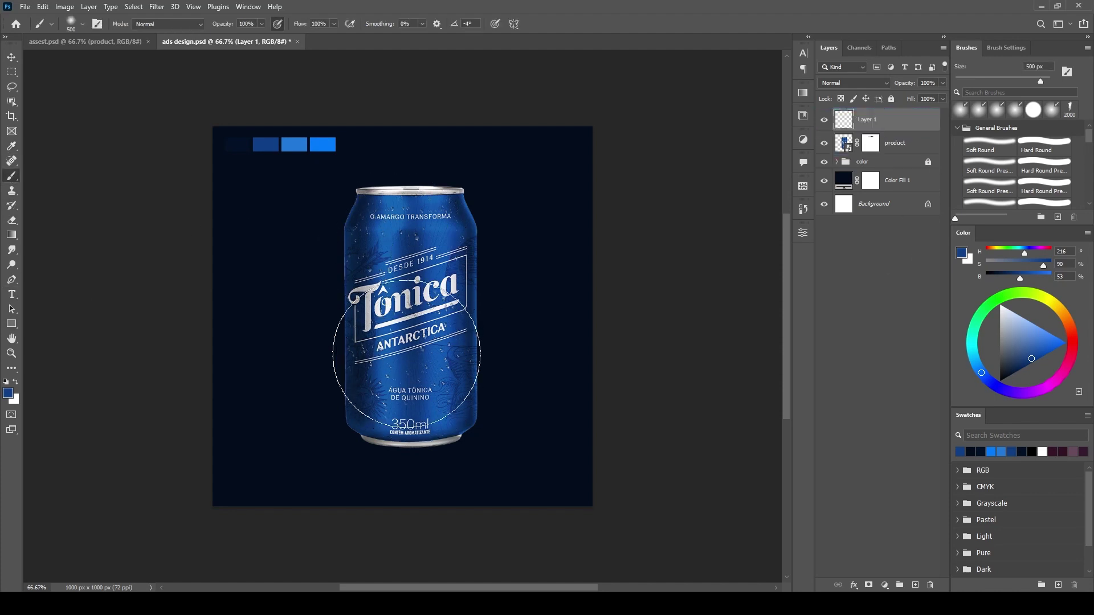
pyautogui.click(409, 363)
pyautogui.hotkey('ctrl', 'z')
pyautogui.press('i')
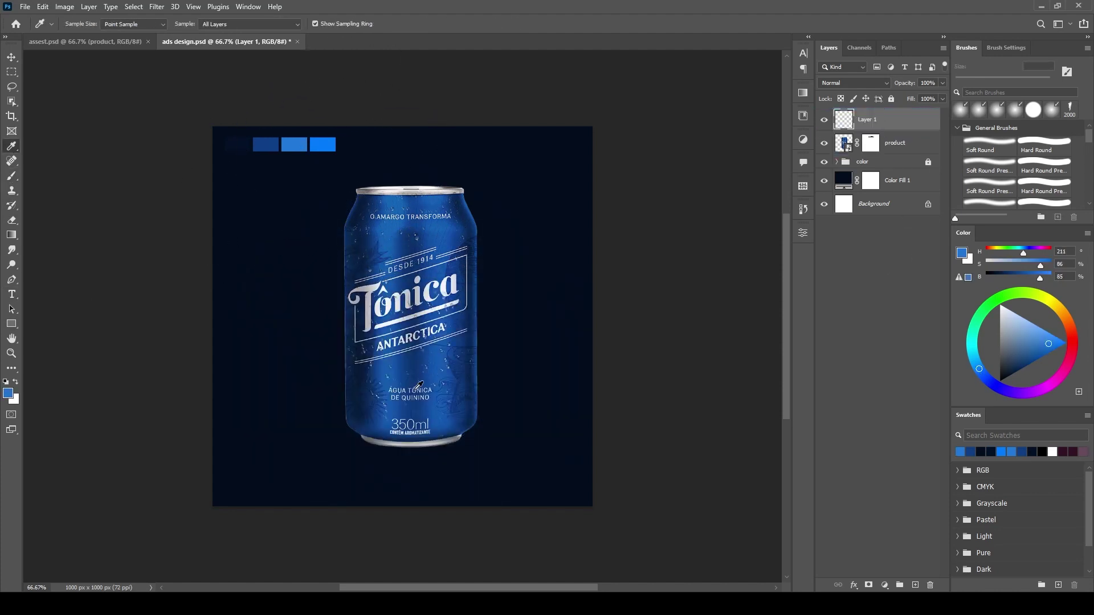
pyautogui.press('b')
pyautogui.click(409, 388)
pyautogui.hotkey('ctrl', 'z')
pyautogui.hotkey('ctrl', 'shift', 'z')
pyautogui.click(824, 142)
# Step: Free Transform the glow down and flatten it low beneath the can
pyautogui.hotkey('ctrl', 't')
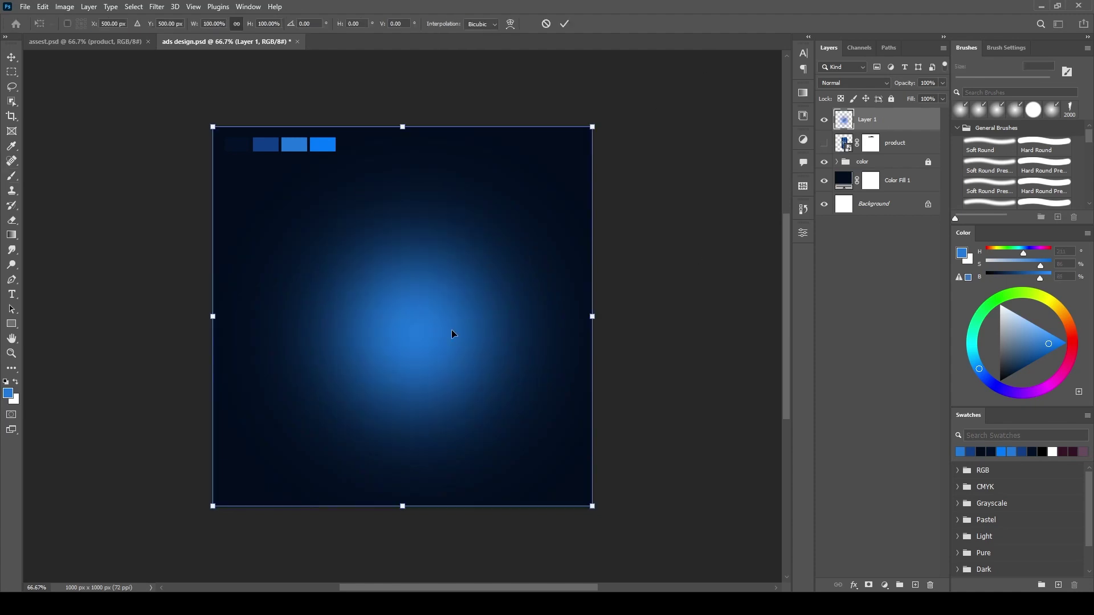
pyautogui.moveTo(418, 335); pyautogui.dragTo(411, 403)
pyautogui.moveTo(395, 576); pyautogui.dragTo(391, 498)
pyautogui.hotkey('ctrl', 'z')
pyautogui.moveTo(396, 195); pyautogui.dragTo(399, 300)
pyautogui.press('Return')
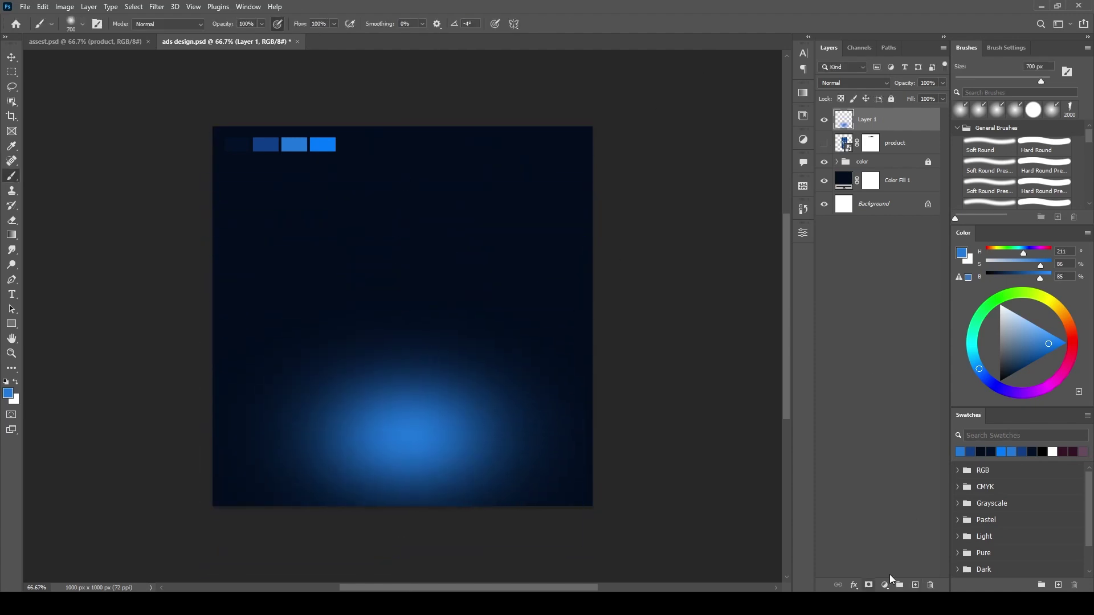
# Step: Add a layer mask to the glow and darken its top edge with a gradient
pyautogui.click(869, 586)
pyautogui.moveTo(606, 374); pyautogui.dragTo(213, 339)
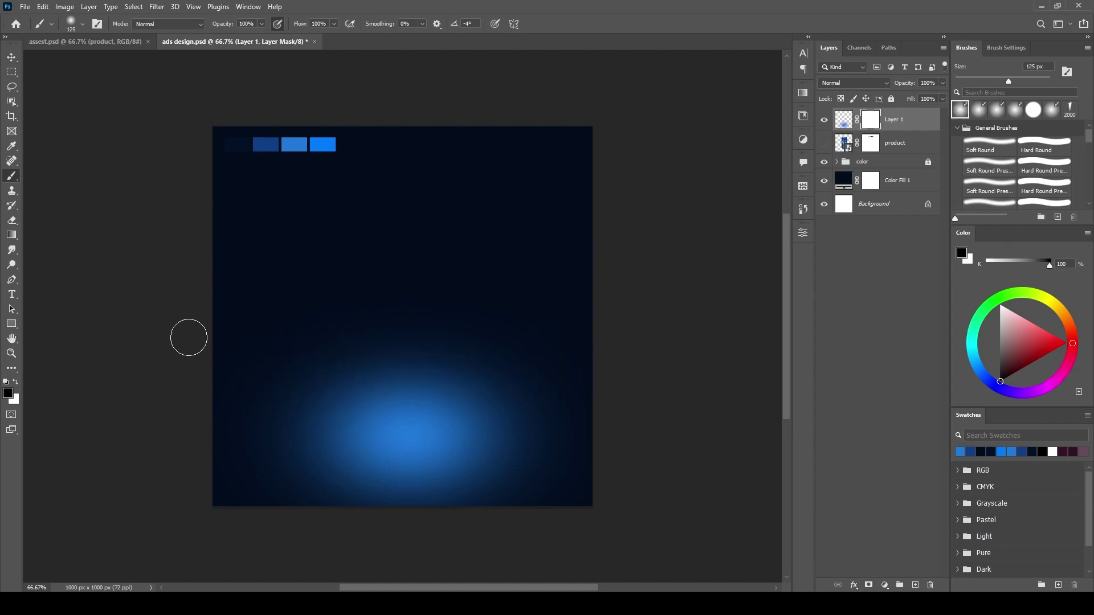
pyautogui.scroll(-1, 279, 317)
pyautogui.click(12, 235)
pyautogui.moveTo(379, 441); pyautogui.dragTo(378, 489)
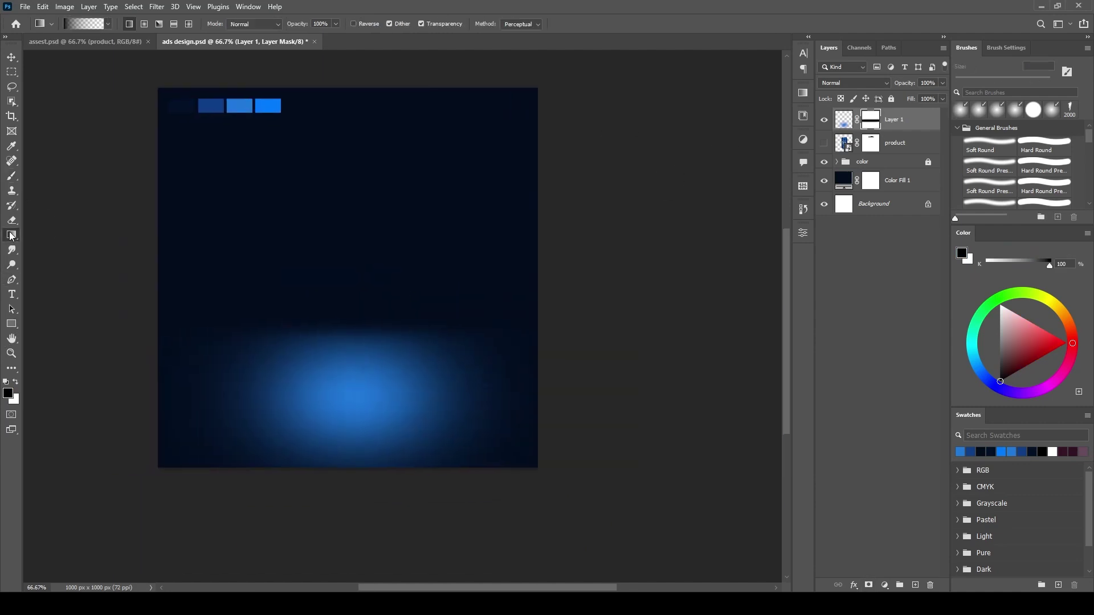
pyautogui.hotkey('ctrl', 'z')
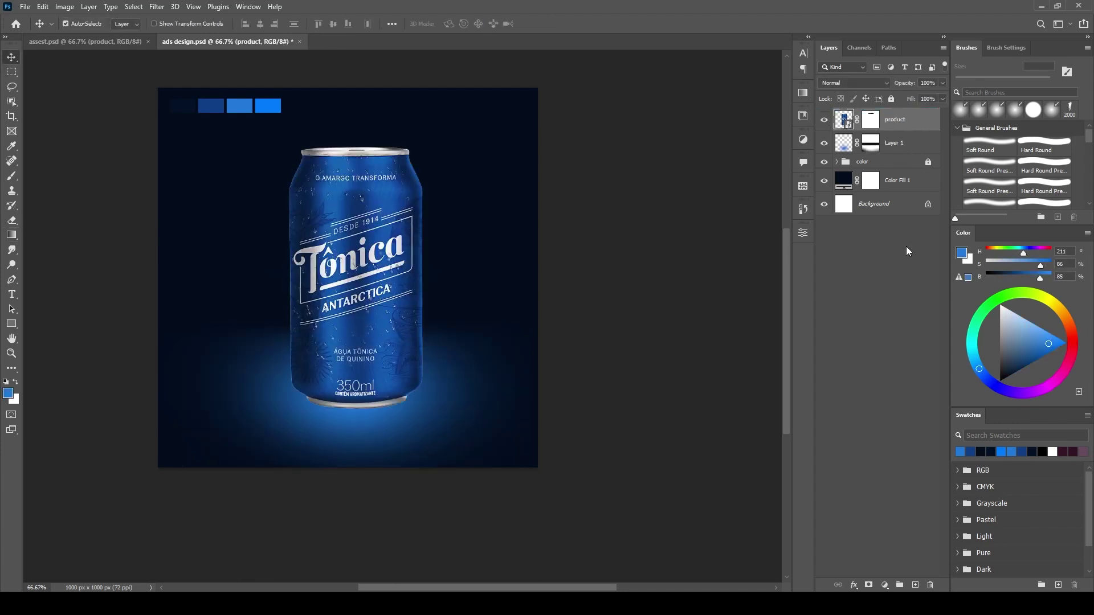
# Step: Scale the can down slightly, then target the glow mask with default black and white
pyautogui.click(364, 292)
pyautogui.hotkey('ctrl', 't')
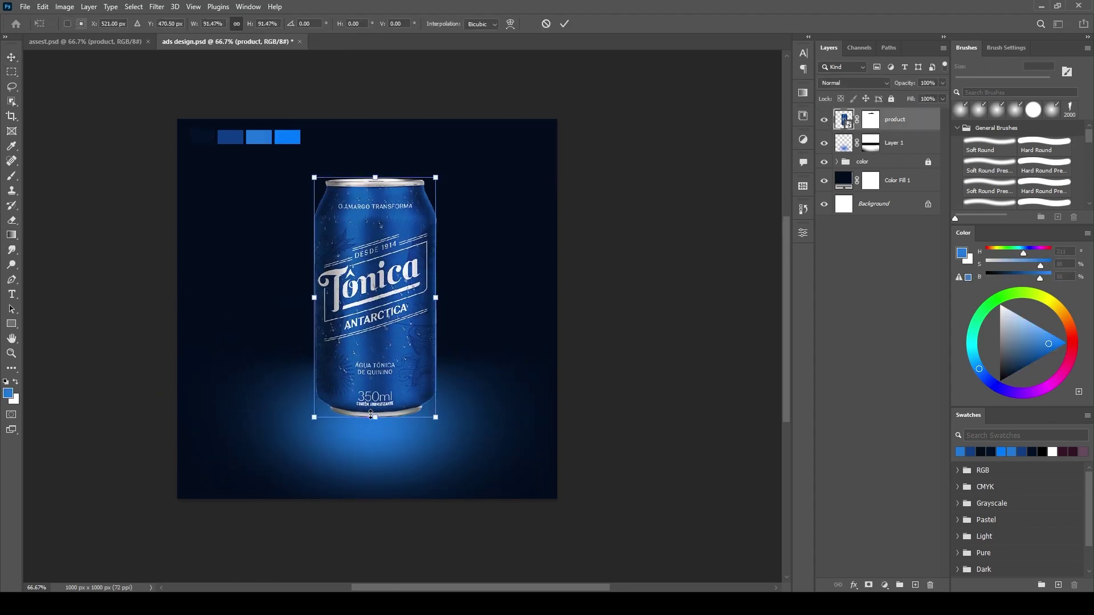
pyautogui.scroll(3, 508, 367)
pyautogui.hotkey('ctrl', '-')
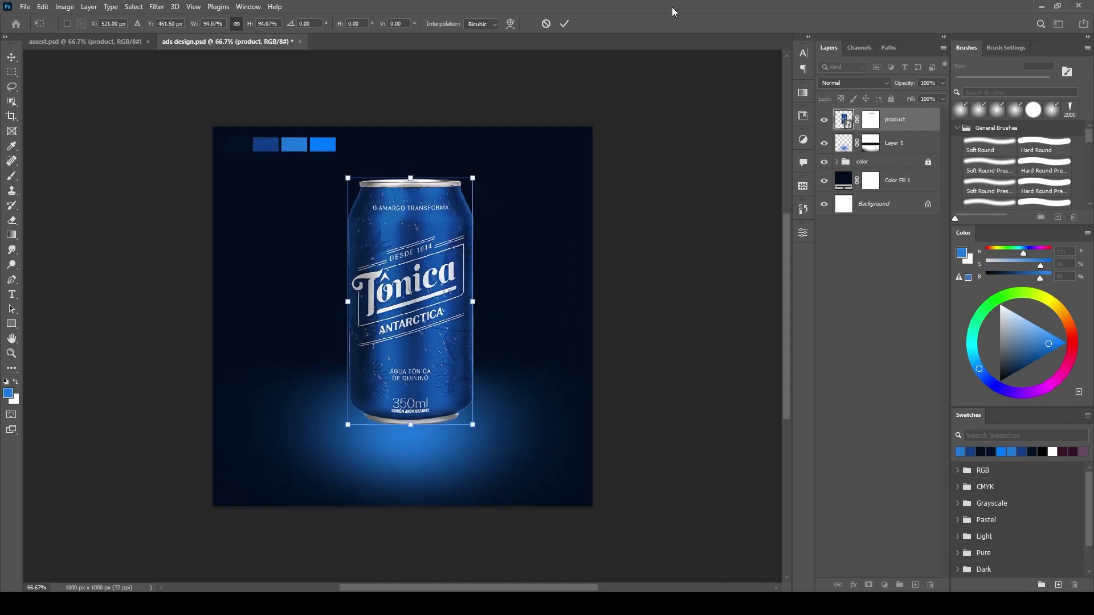
pyautogui.click(564, 23)
pyautogui.click(510, 432)
pyautogui.press('b')
pyautogui.press('d')
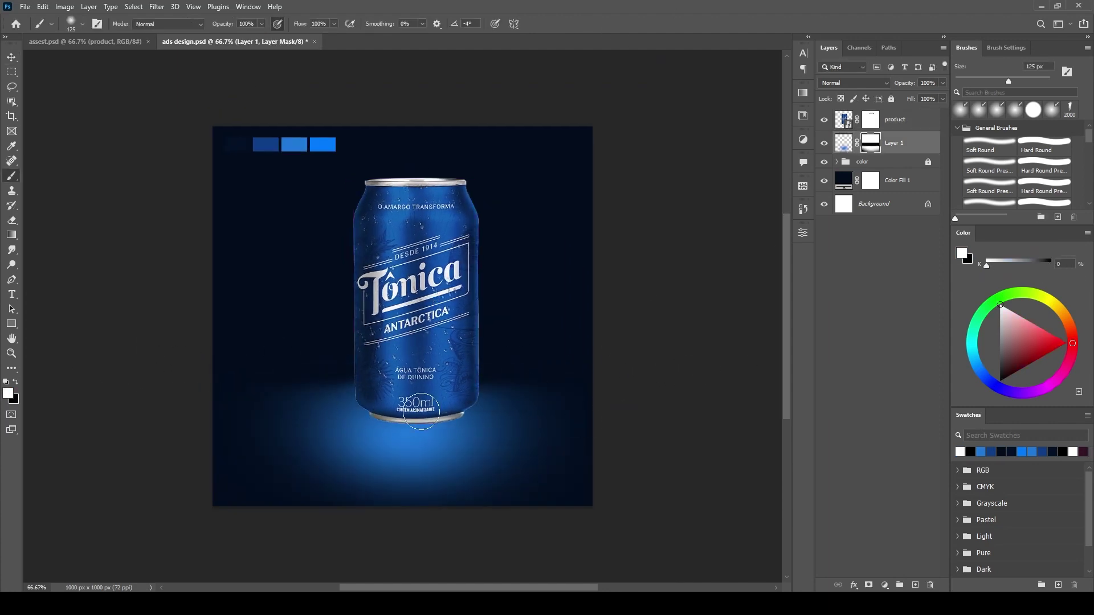
# Step: Paint a large dark blue soft glow behind the can on new Layer 2
pyautogui.hotkey('ctrl', 'shift', 'alt', 'n')
pyautogui.press('i')
pyautogui.click(263, 146)
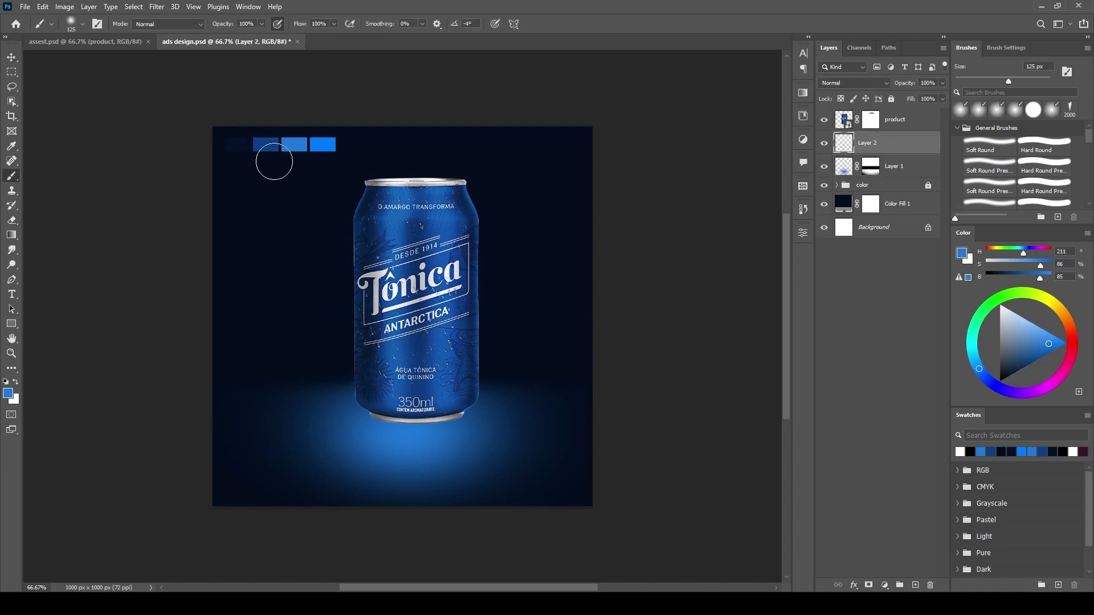
pyautogui.press('b')
pyautogui.press(']')
pyautogui.click(403, 245)
pyautogui.click(825, 121)
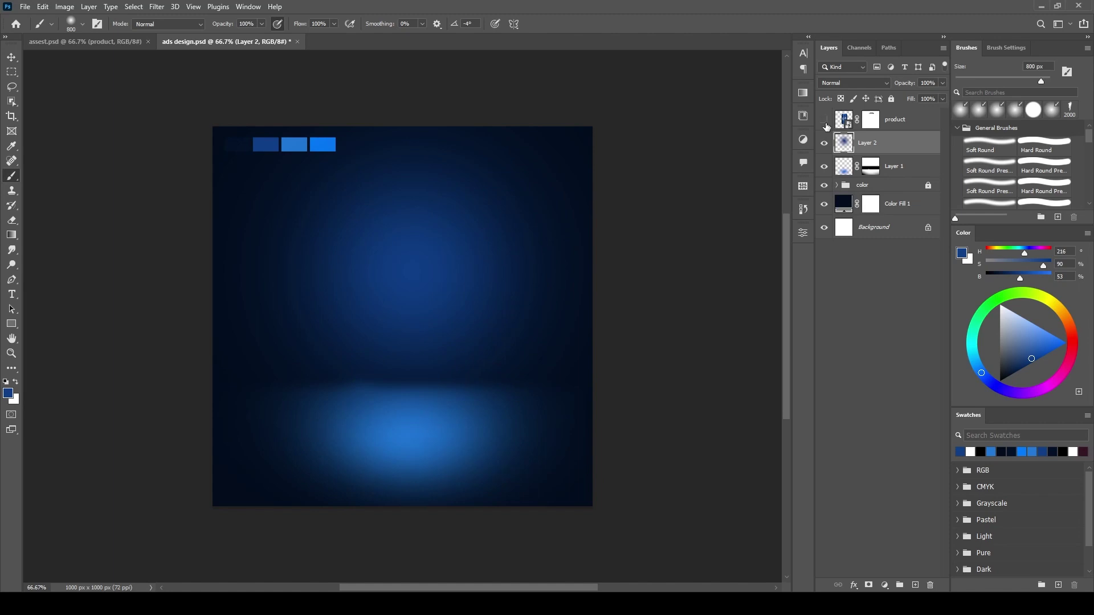
# Step: Paint a lighter blue halo around the can on Layer 3 and group background layers as 'bg'
pyautogui.hotkey('ctrl', 'shift', 'alt', 'n')
pyautogui.press('i')
pyautogui.click(450, 287)
pyautogui.press('b')
pyautogui.press('[')
pyautogui.press('[')
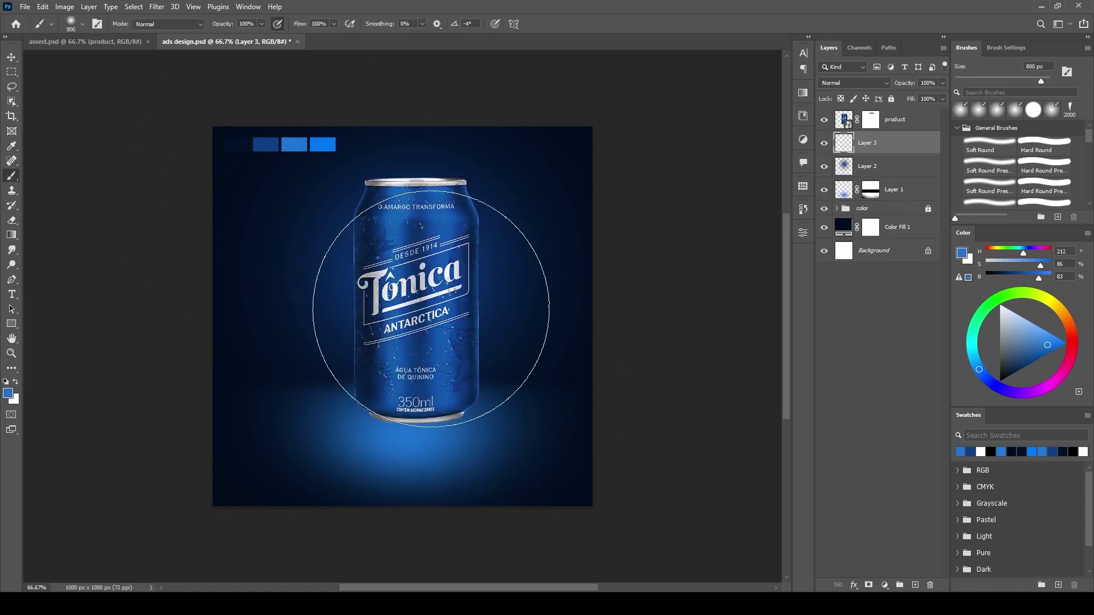
pyautogui.moveTo(440, 342); pyautogui.dragTo(400, 379)
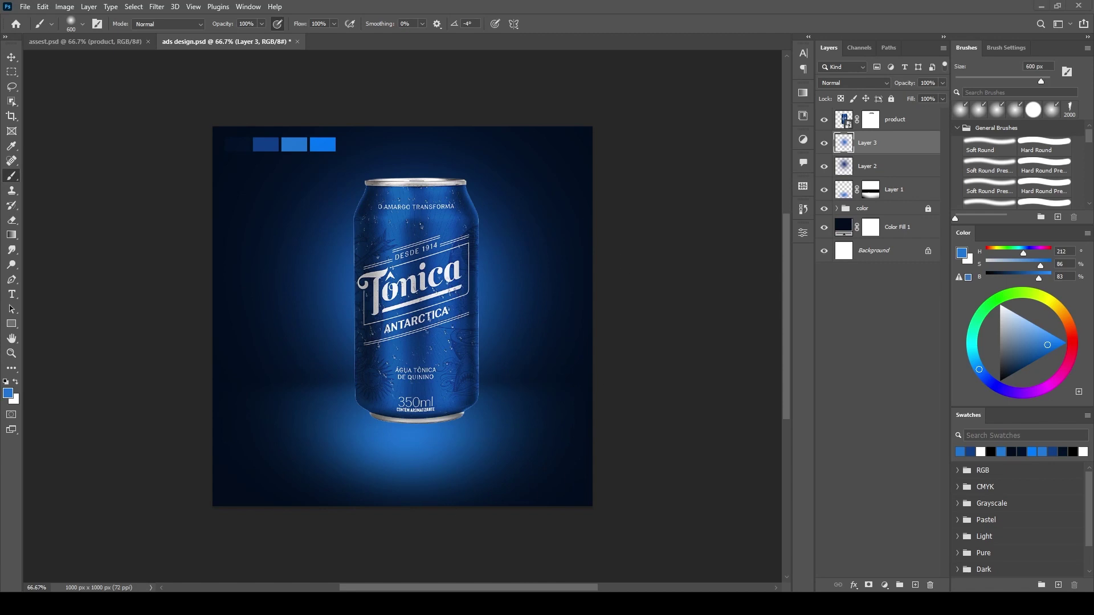
pyautogui.click(824, 120)
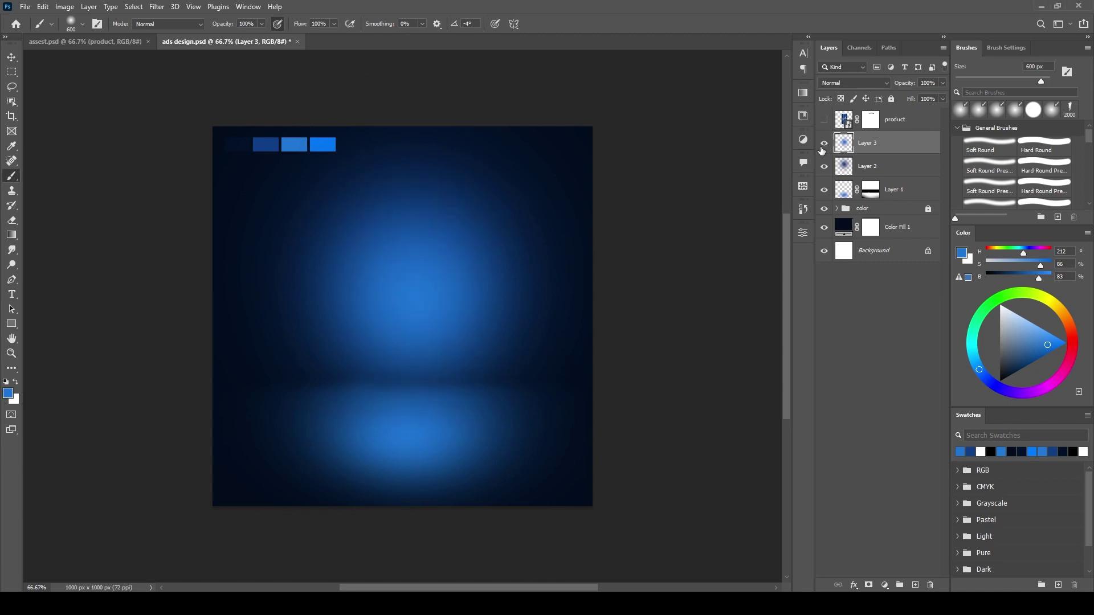
pyautogui.click(825, 119)
pyautogui.press('[')
pyautogui.moveTo(404, 318); pyautogui.dragTo(419, 240)
pyautogui.hotkey('ctrl', 'shift', 'alt', 'n')
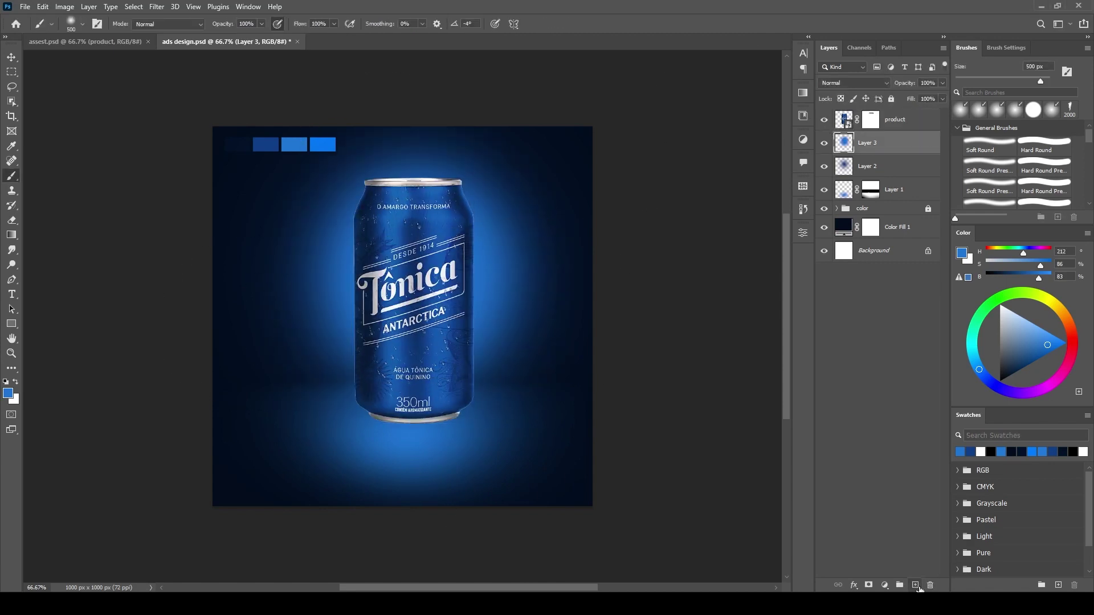
pyautogui.moveTo(862, 232); pyautogui.dragTo(862, 264)
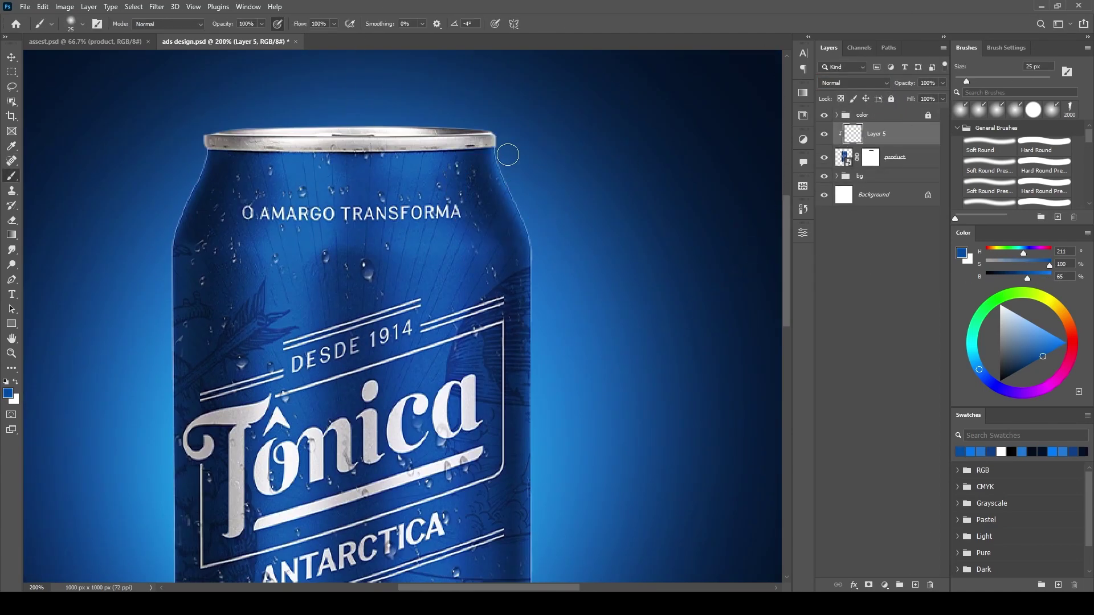
# Step: Shrink the brush and sample a dark shading colour for the layer above the can
pyautogui.scroll(-2, 507, 154)
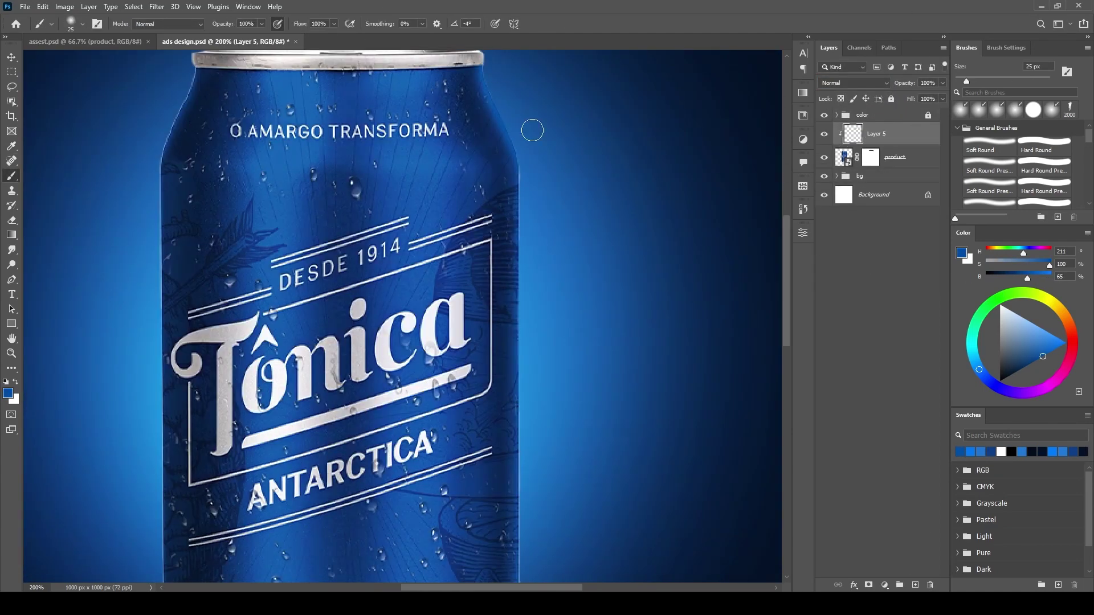
pyautogui.scroll(-4, 554, 325)
pyautogui.scroll(5, 499, 504)
pyautogui.scroll(4, 325, 207)
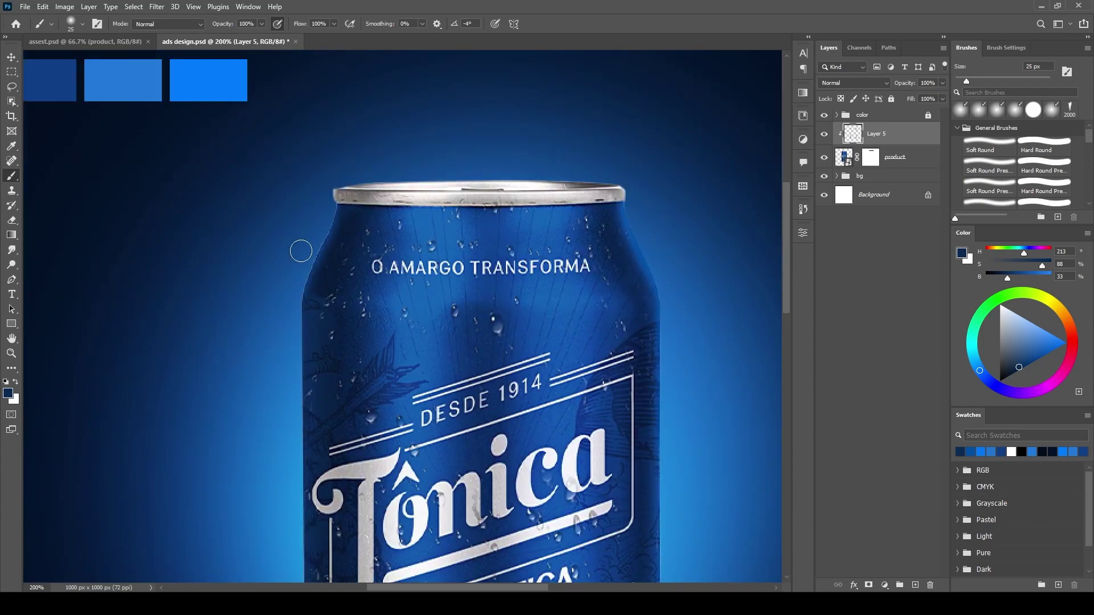
pyautogui.scroll(-10, 324, 207)
pyautogui.press('[')
pyautogui.keyDown('alt'); pyautogui.click(521, 386); pyautogui.keyUp('alt')
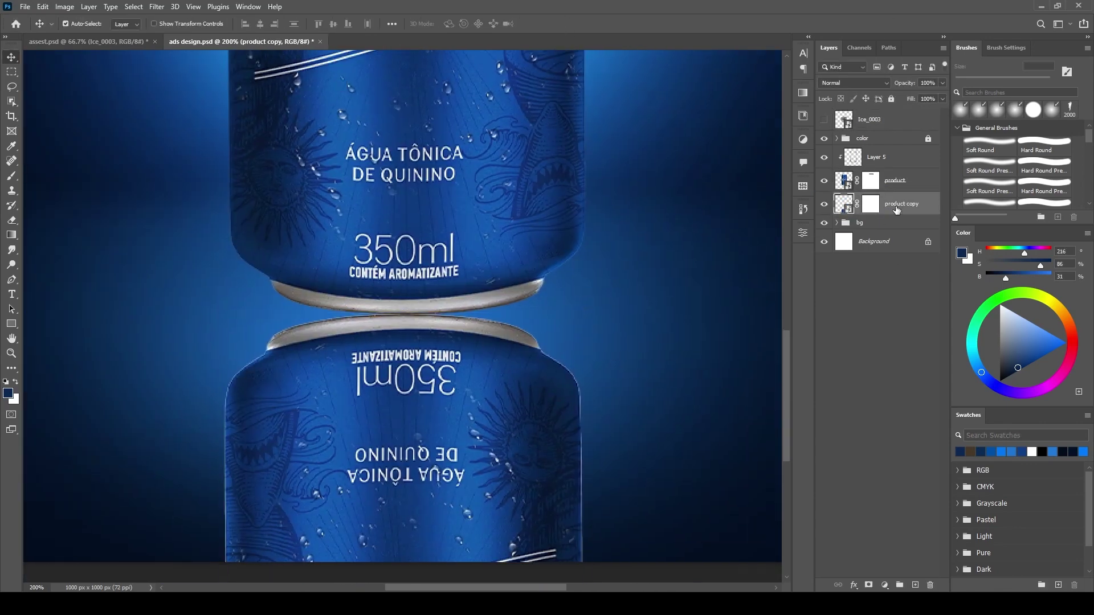
# Step: Warp the flipped can copy so its top meets the can base
pyautogui.hotkey('ctrl', 't')
pyautogui.moveTo(224, 312); pyautogui.dragTo(229, 248)
pyautogui.moveTo(405, 296); pyautogui.dragTo(405, 311)
pyautogui.press('Return')
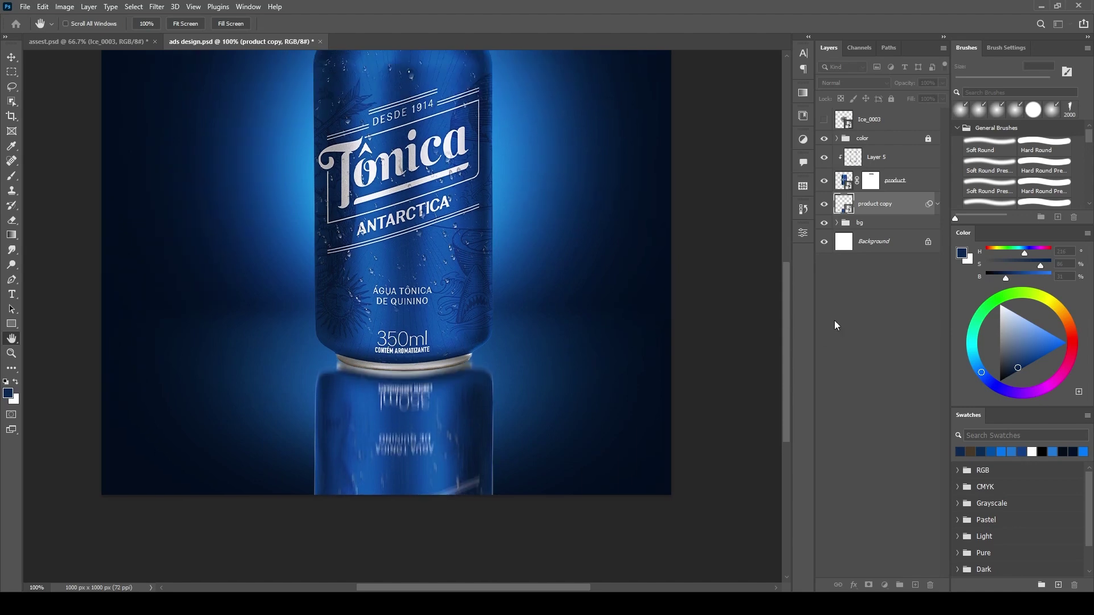
# Step: Apply motion blur, mask-fade the reflection's lower part, and transform the thin strip layer
pyautogui.press('Return')
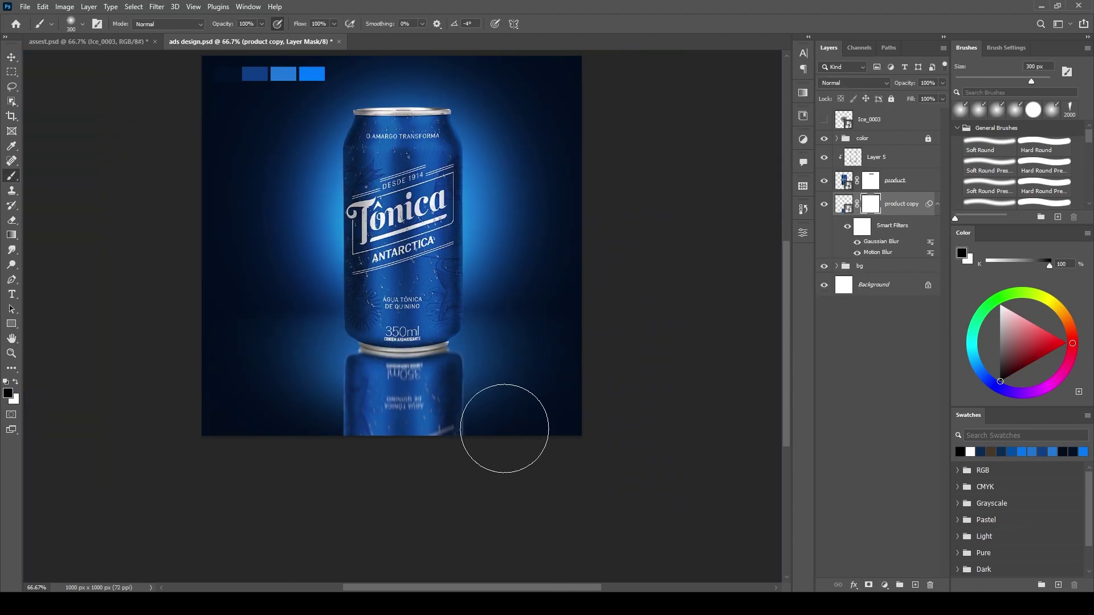
pyautogui.moveTo(511, 341); pyautogui.dragTo(391, 508)
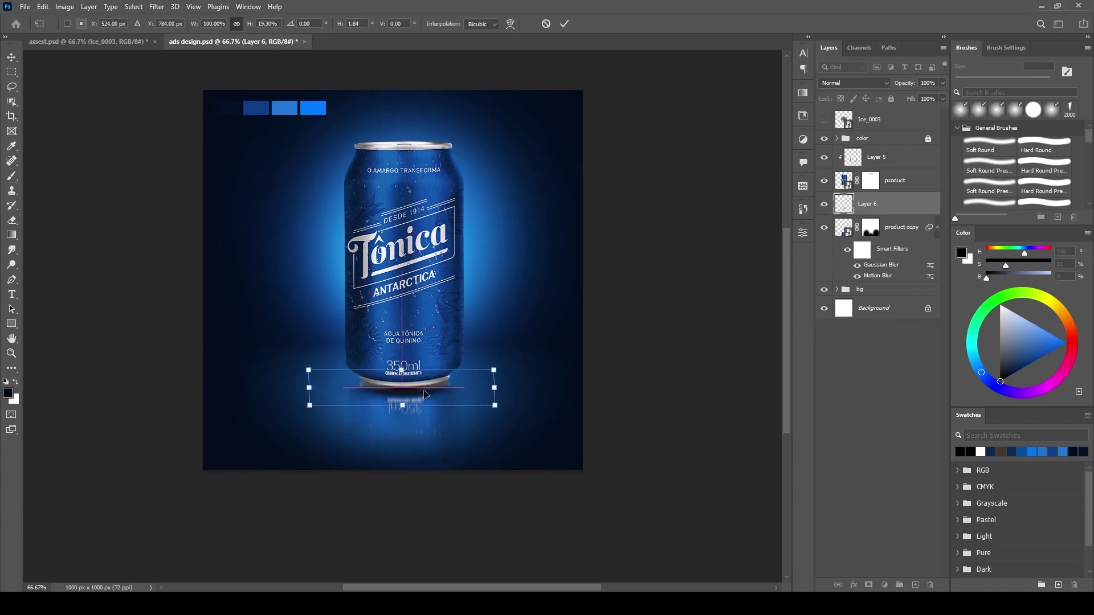
pyautogui.press('Return')
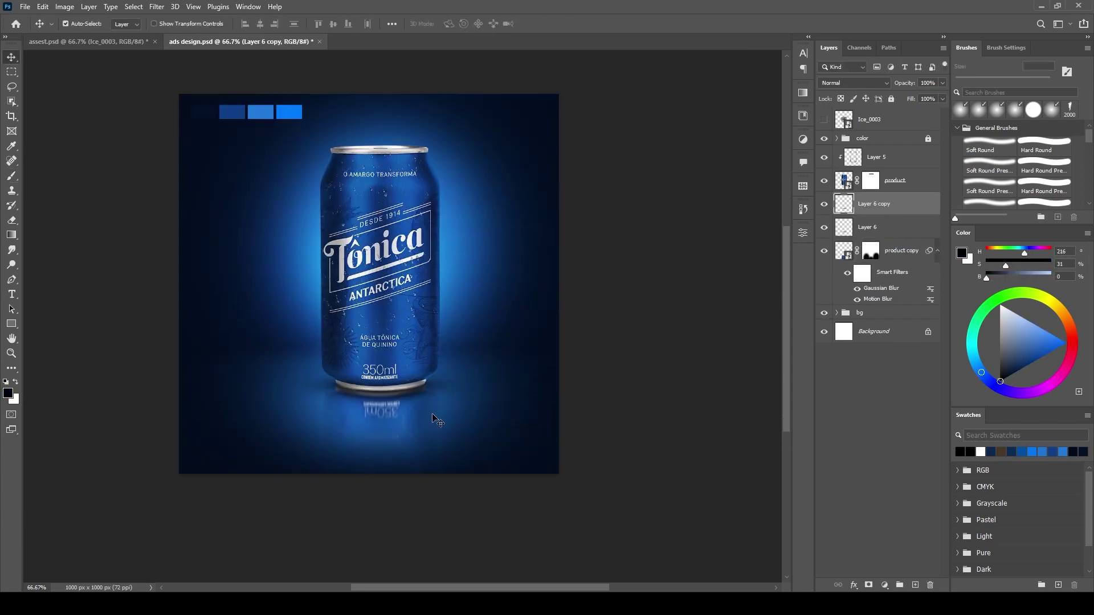
pyautogui.hotkey('alt', '[')
pyautogui.hotkey('alt', '[')
pyautogui.press('b')
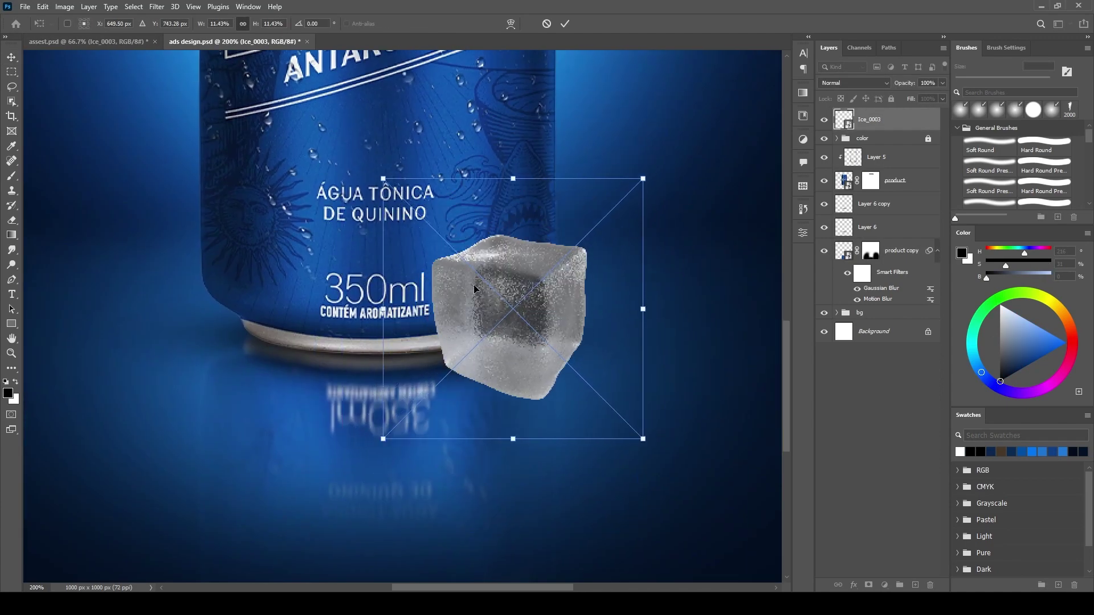
# Step: Mask away the ice cube's bottom and start resizing the painted shadow stroke
pyautogui.moveTo(432, 387); pyautogui.dragTo(604, 358)
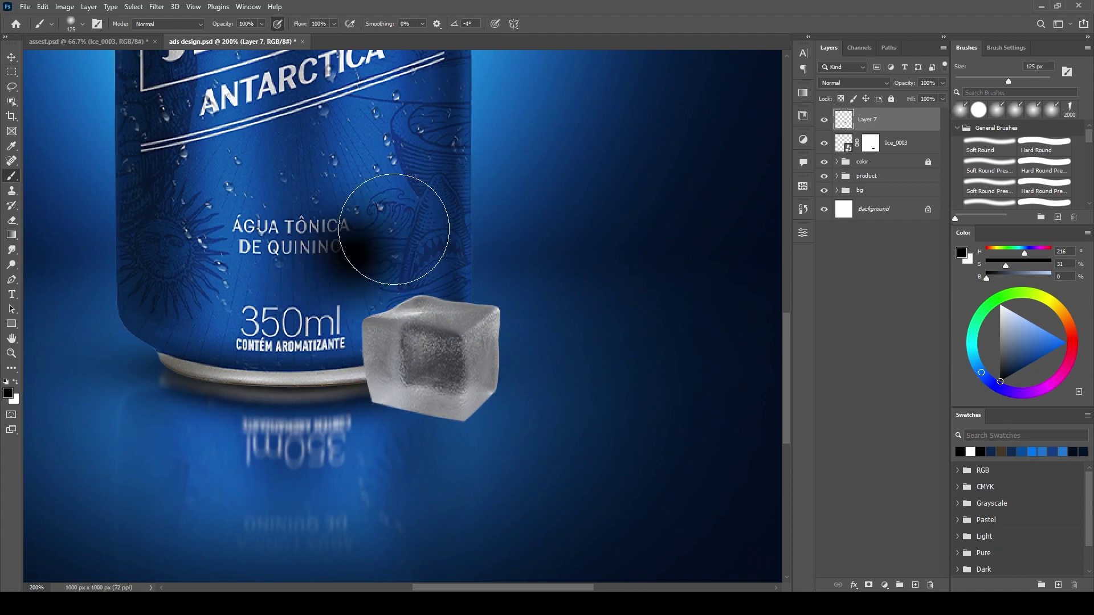
pyautogui.hotkey('ctrl', 't')
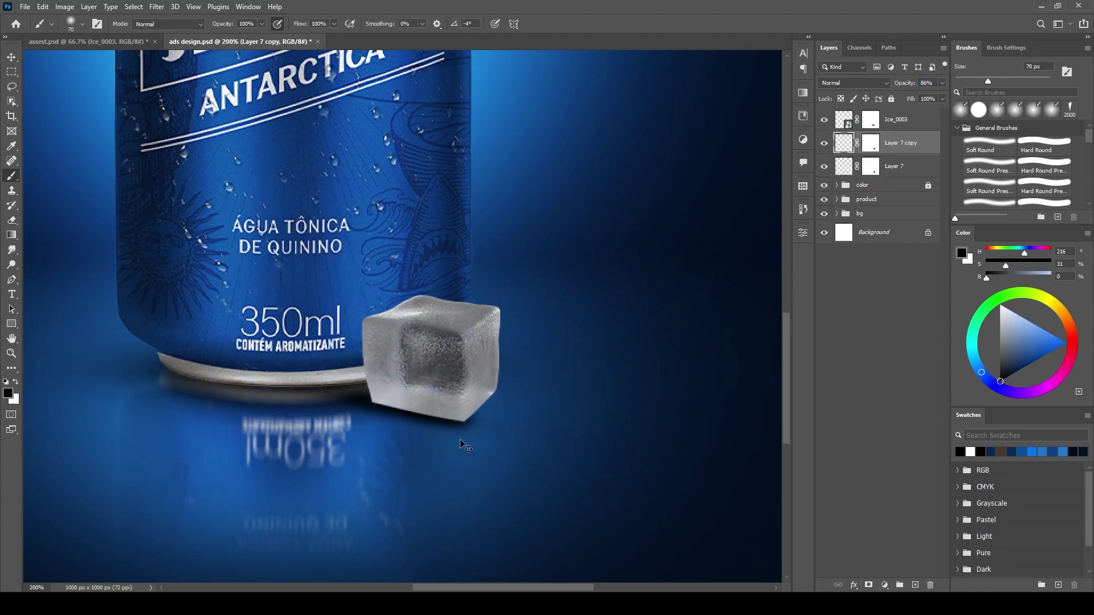
# Step: Commit the shadow transform and make a duplicated ice cube semi-transparent over the can rim
pyautogui.press('Return')
pyautogui.press('b')
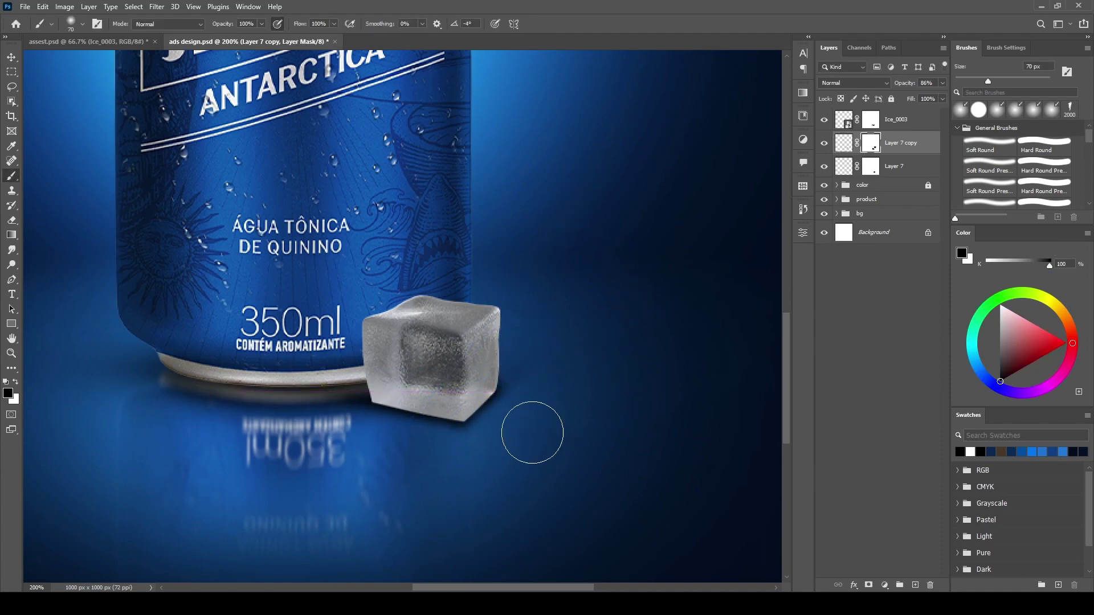
pyautogui.click(900, 120)
pyautogui.hotkey('ctrl', 'j')
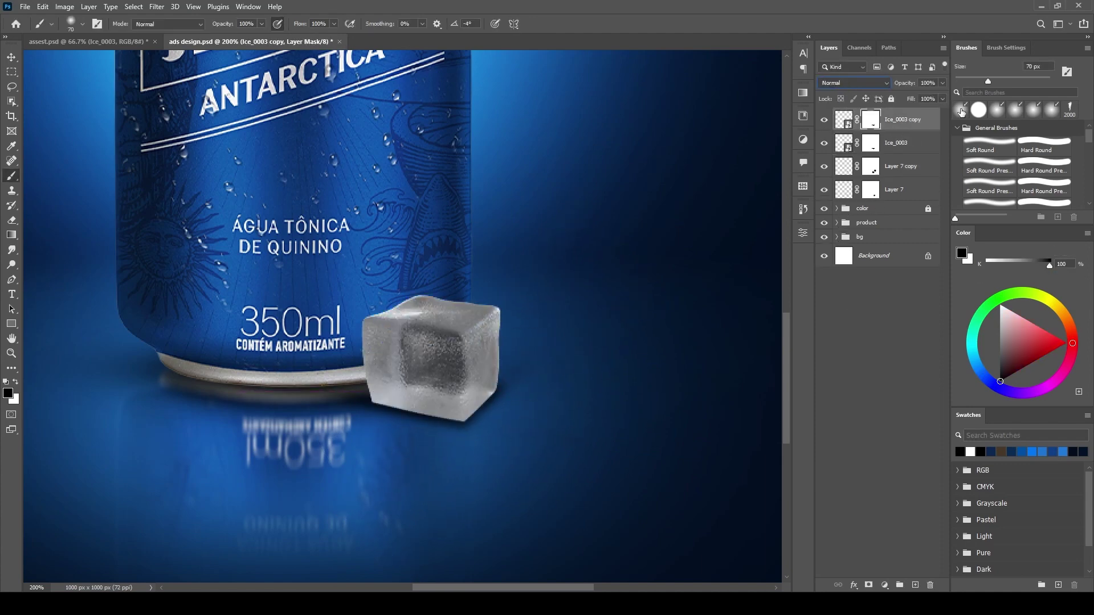
pyautogui.write('23')
pyautogui.moveTo(388, 376)
pyautogui.mouseDown()
pyautogui.moveTo(421, 319)
pyautogui.moveTo(477, 376)
pyautogui.mouseUp()
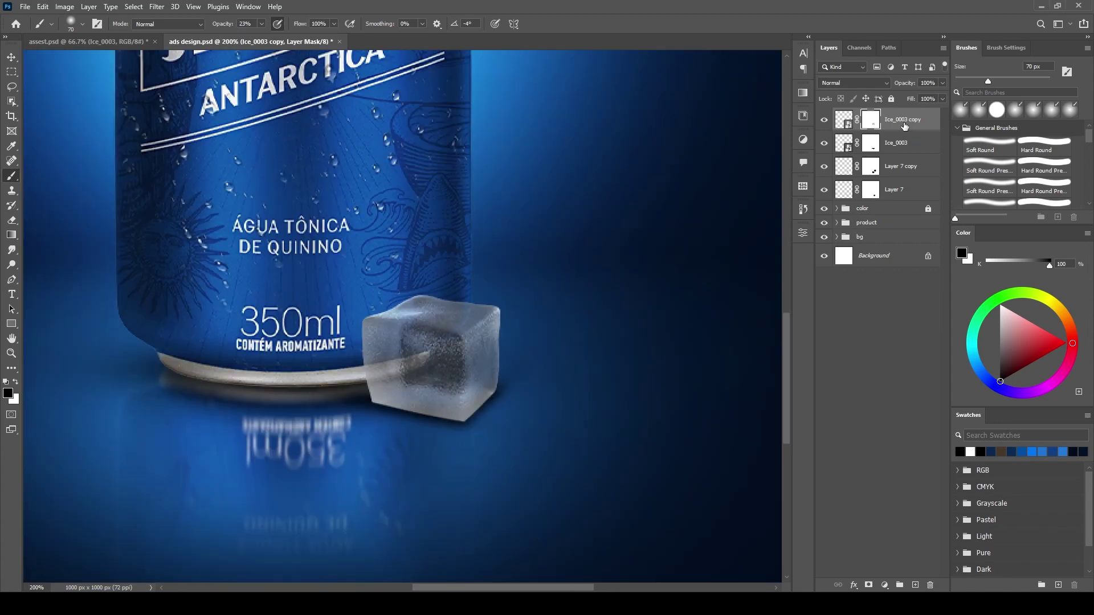
# Step: Duplicate the ice cube and flip the copy below it as a reflection under the shadows
pyautogui.hotkey('ctrl', 'j')
pyautogui.hotkey('ctrl', 't')
pyautogui.moveTo(478, 376)
pyautogui.mouseDown()
pyautogui.moveTo(477, 480)
pyautogui.moveTo(433, 419)
pyautogui.mouseUp()
pyautogui.press('Return')
pyautogui.hotkey('ctrl', '[')
pyautogui.hotkey('ctrl', '[')
pyautogui.hotkey('ctrl', 't')
pyautogui.press('Return')
pyautogui.press('b')
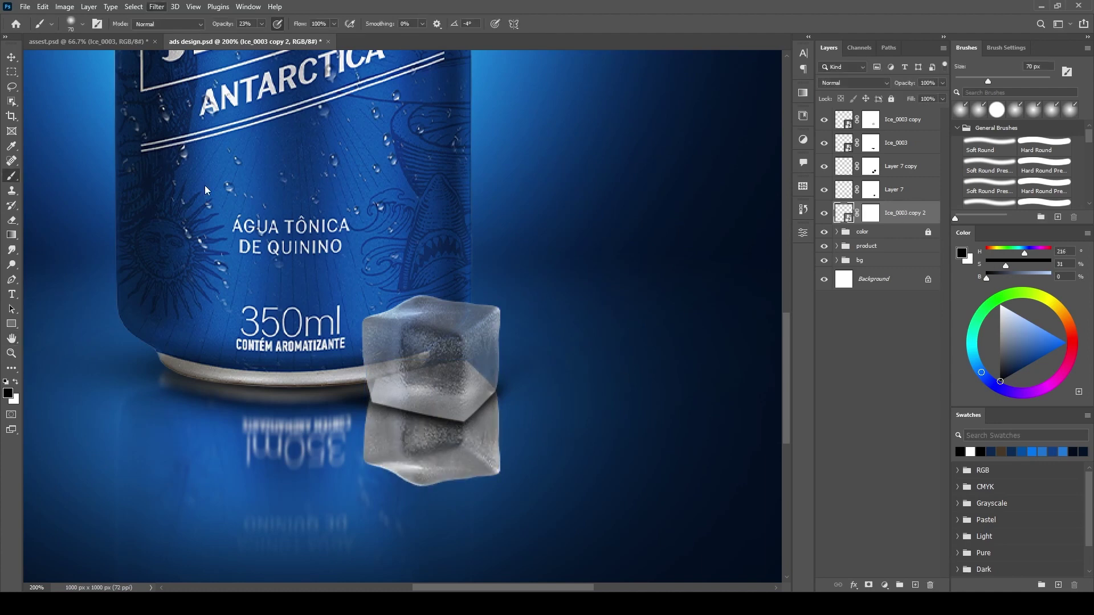
# Step: Apply Motion Blur to the cube reflection and mask it, keeping Normal blending
pyautogui.click(156, 6)
pyautogui.click(853, 82)
pyautogui.click(874, 170)
pyautogui.press('Down')
pyautogui.press('Down')
pyautogui.press('Down')
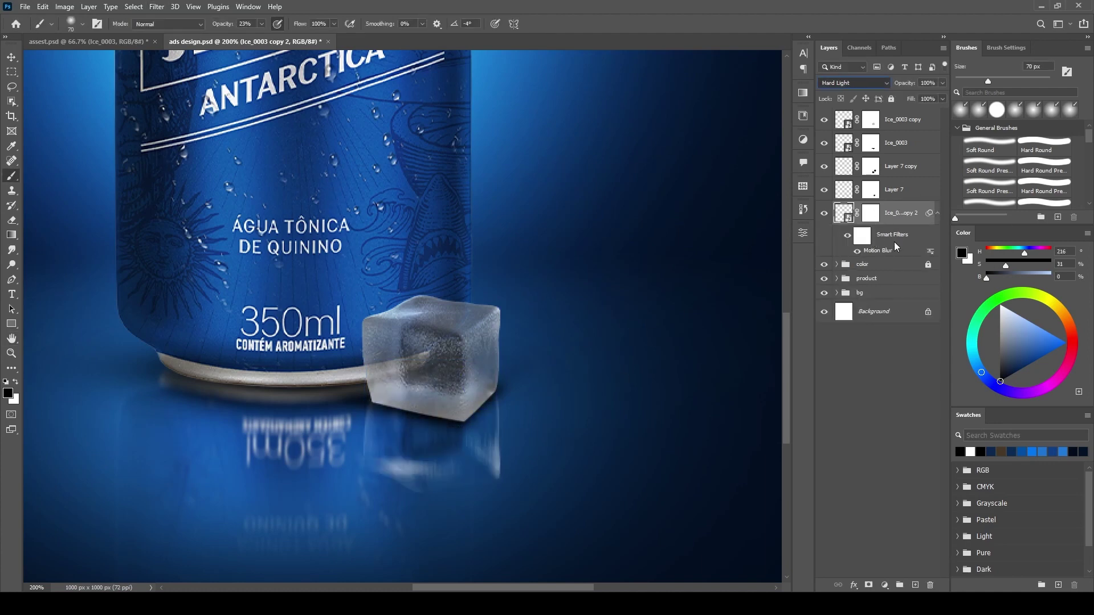
pyautogui.click(870, 212)
pyautogui.write('65')
pyautogui.hotkey('shift', 'alt', 'n')
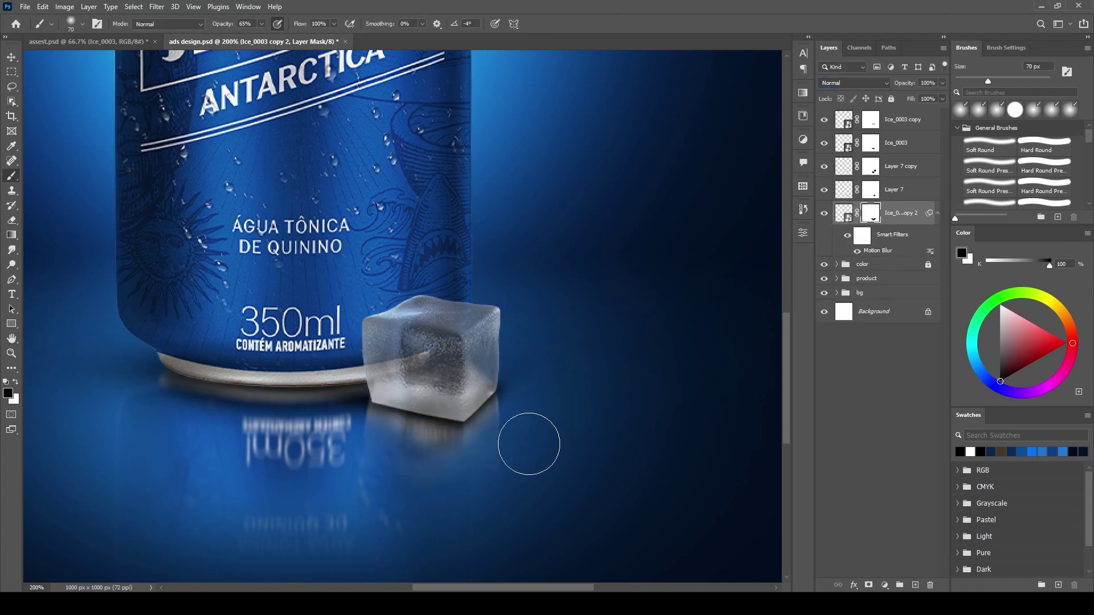
# Step: Select both shadow layers, view the canvas at 100%, and create empty Layer 8
pyautogui.click(895, 189)
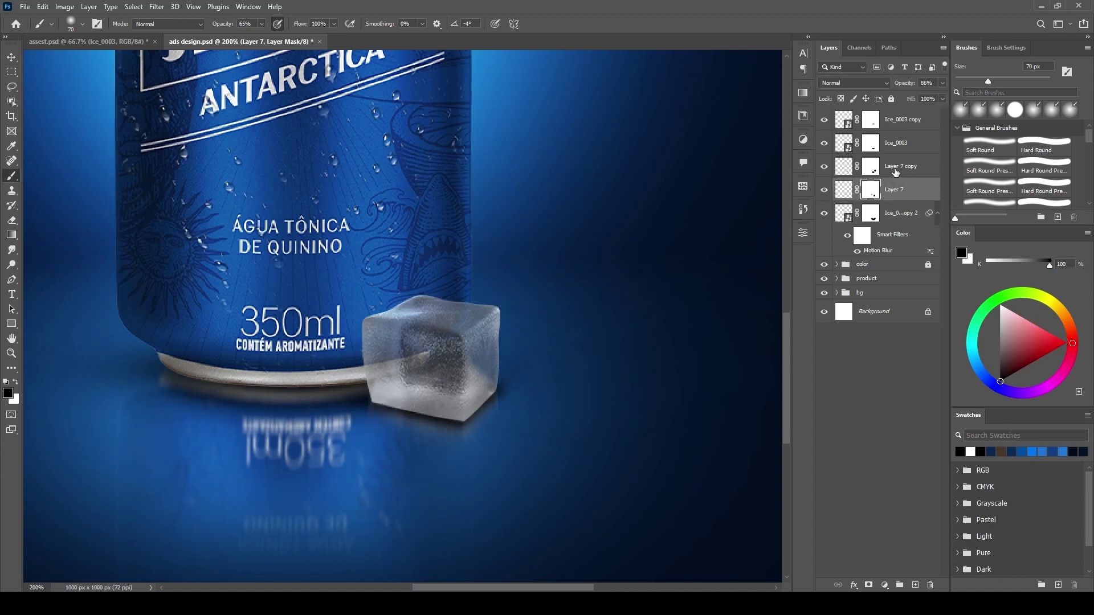
pyautogui.keyDown('shift'); pyautogui.click(900, 165); pyautogui.keyUp('shift')
pyautogui.hotkey('ctrl', '-')
pyautogui.hotkey('ctrl', '-')
pyautogui.hotkey('ctrl', '+')
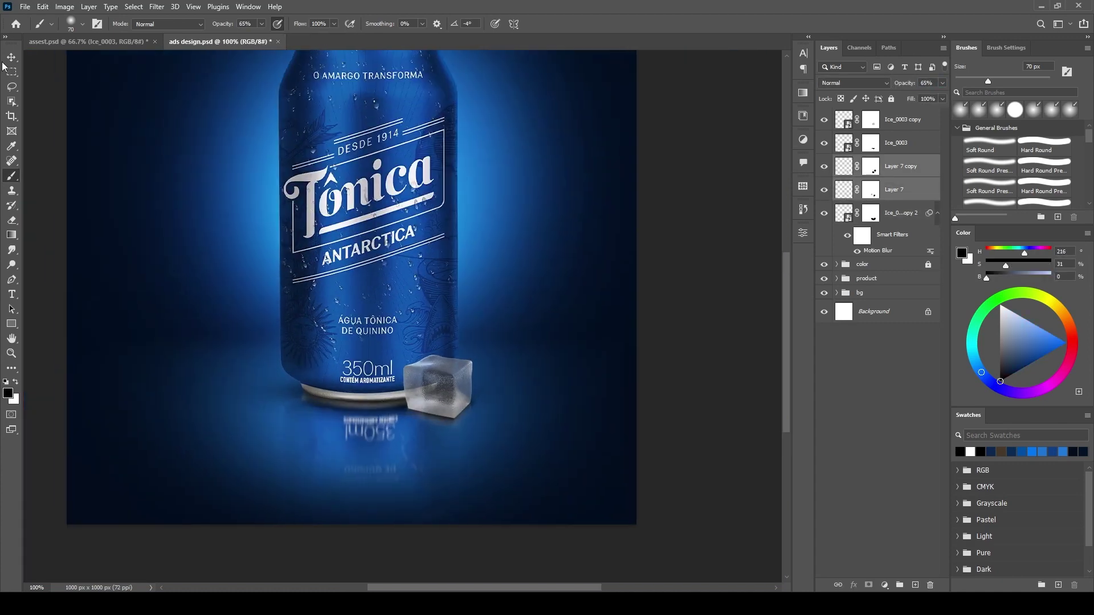
pyautogui.press('v')
pyautogui.hotkey('ctrl', 'shift', 'alt', 'n')
# Step: Paint a soft white dot beside the cube and squeeze it into a thin vertical streak
pyautogui.press('b')
pyautogui.press('x')
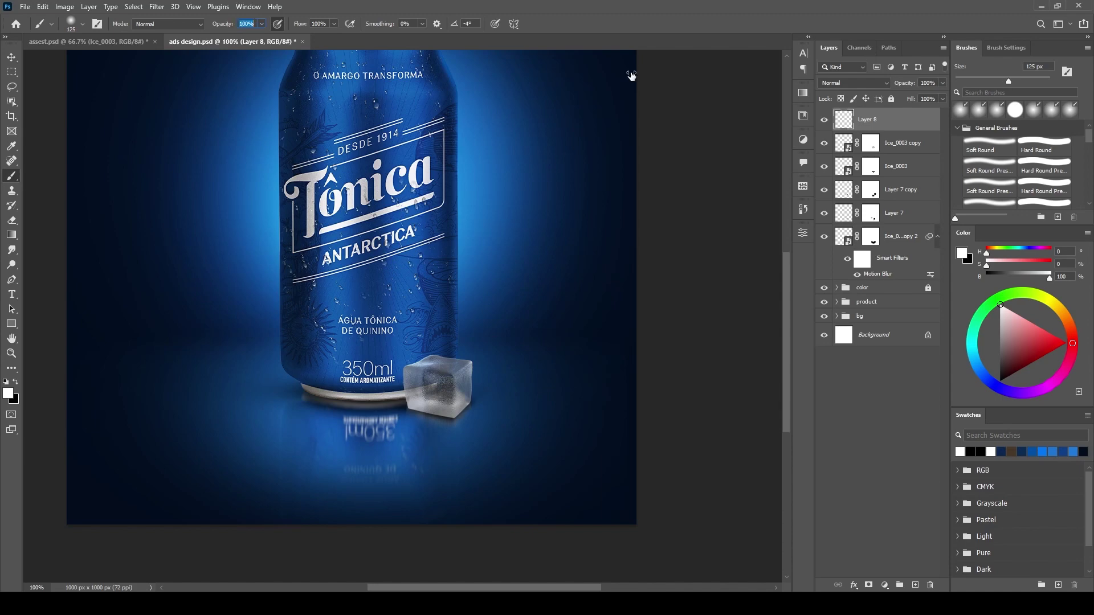
pyautogui.click(455, 379)
pyautogui.hotkey('ctrl', 't')
pyautogui.moveTo(383, 308); pyautogui.dragTo(411, 362)
pyautogui.moveTo(498, 406); pyautogui.dragTo(461, 406)
pyautogui.scroll(3, 440, 427)
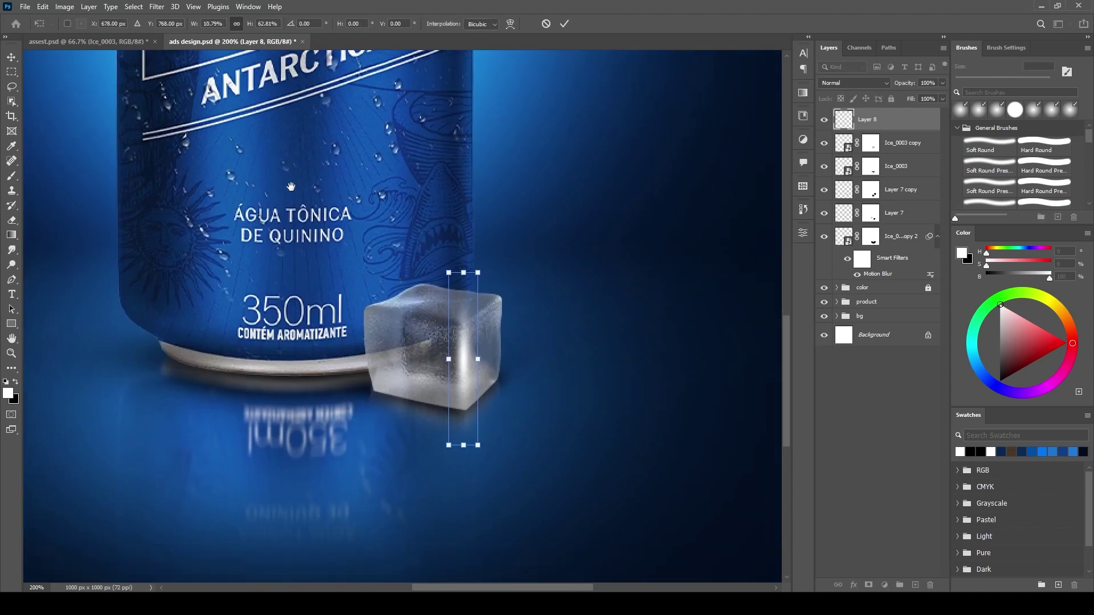
pyautogui.scroll(2, 410, 315)
pyautogui.moveTo(474, 513); pyautogui.dragTo(494, 491)
pyautogui.press('Return')
# Step: Stretch the streak along the cube's edge and give its layer a mask
pyautogui.hotkey('ctrl', 't')
pyautogui.moveTo(505, 272)
pyautogui.mouseDown()
pyautogui.moveTo(498, 317)
pyautogui.moveTo(499, 228)
pyautogui.mouseUp()
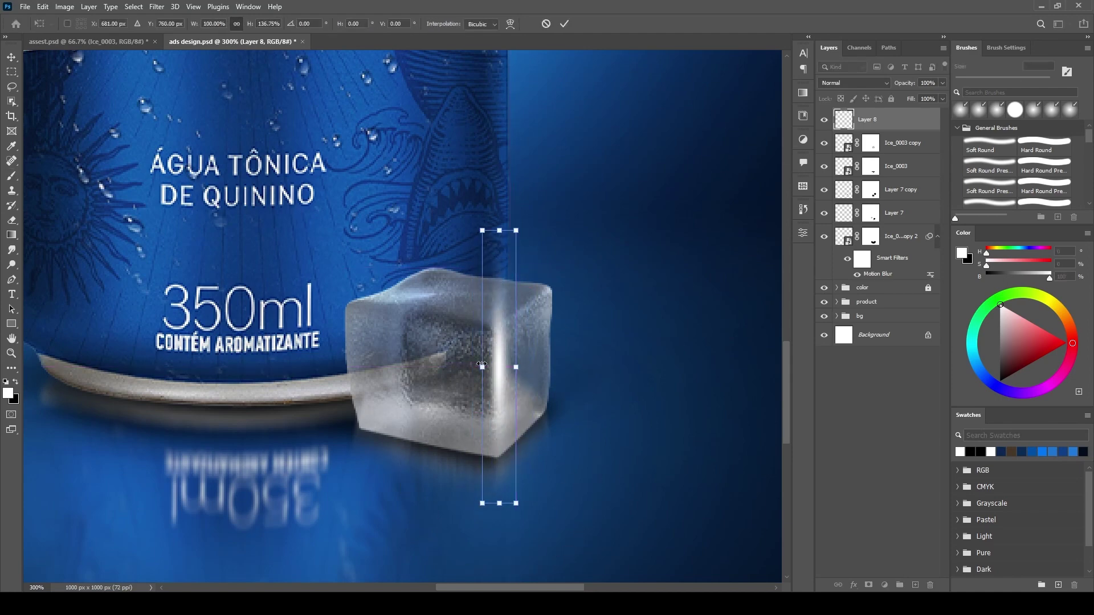
pyautogui.press('Return')
pyautogui.press('b')
pyautogui.click(869, 585)
pyautogui.press('x')
pyautogui.press('[')
pyautogui.press('[')
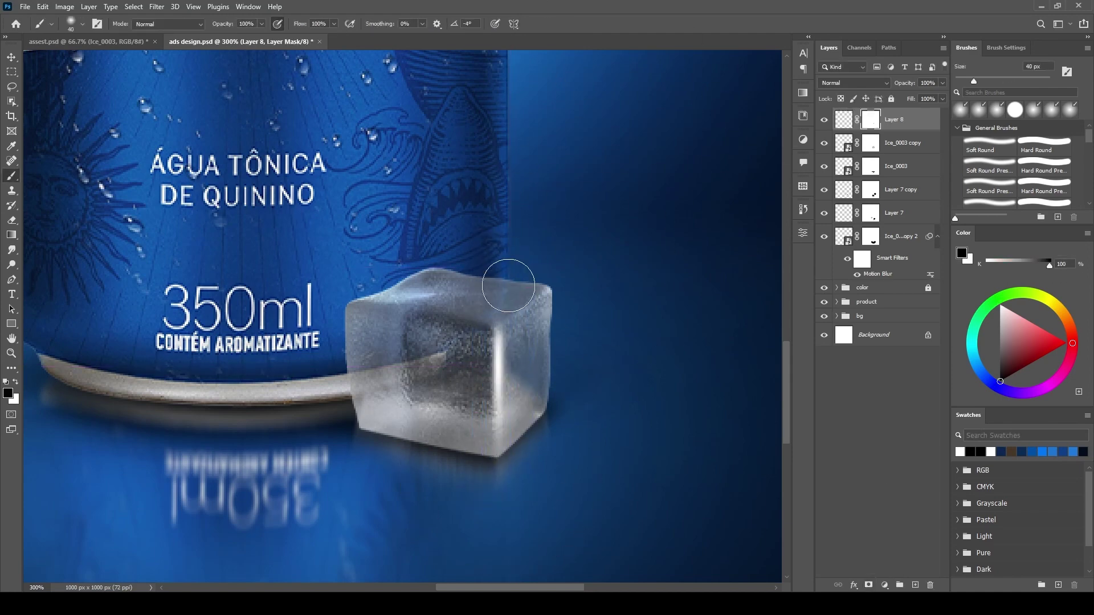
# Step: Duplicate the streak and rotate the copy into a diagonal highlight across the cube top
pyautogui.hotkey('ctrl', 'j')
pyautogui.hotkey('ctrl', 't')
pyautogui.moveTo(499, 342); pyautogui.dragTo(447, 342)
pyautogui.moveTo(570, 239); pyautogui.dragTo(570, 353)
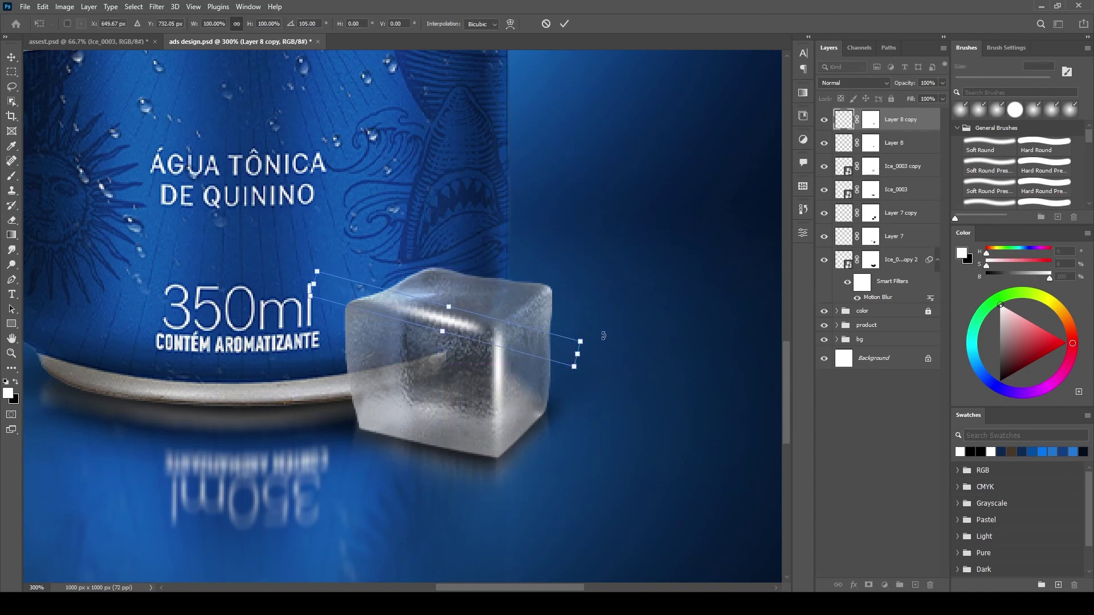
pyautogui.press('Return')
pyautogui.hotkey('ctrl', 't')
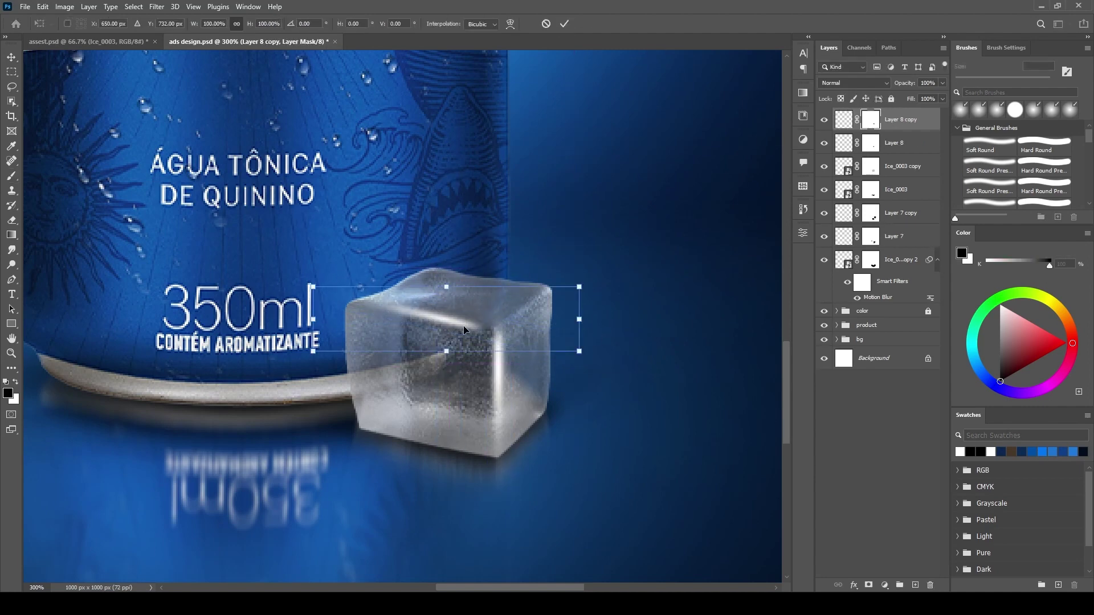
pyautogui.press('Return')
pyautogui.press('b')
pyautogui.moveTo(908, 84); pyautogui.dragTo(899, 84)
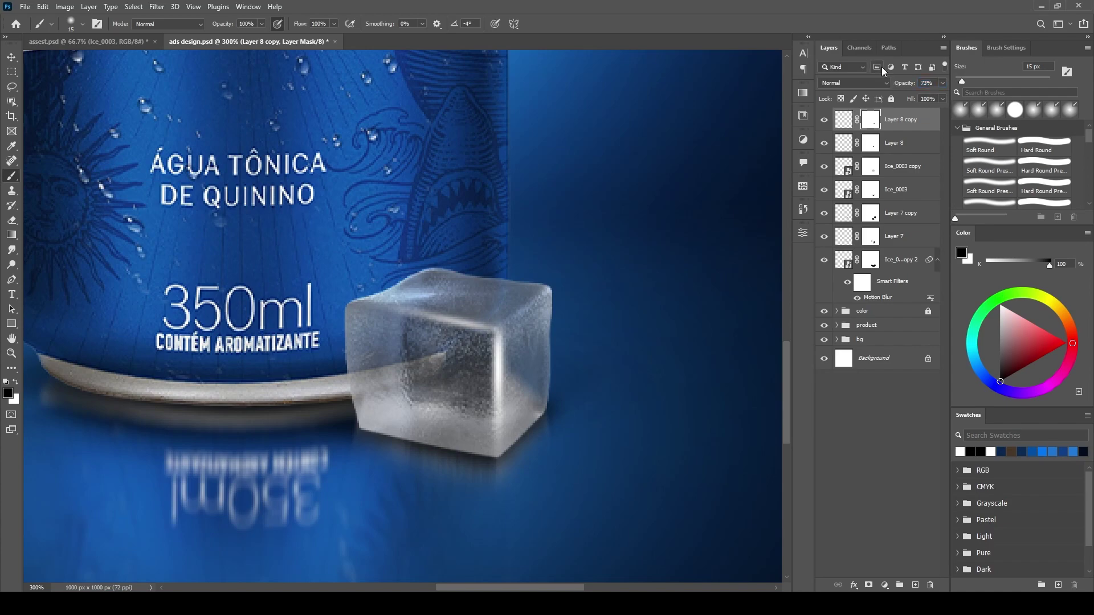
# Step: Add another streak copy rotated across the cube's top
pyautogui.hotkey('ctrl', 't')
pyautogui.press('Return')
pyautogui.hotkey('ctrl', 'j')
pyautogui.hotkey('ctrl', 't')
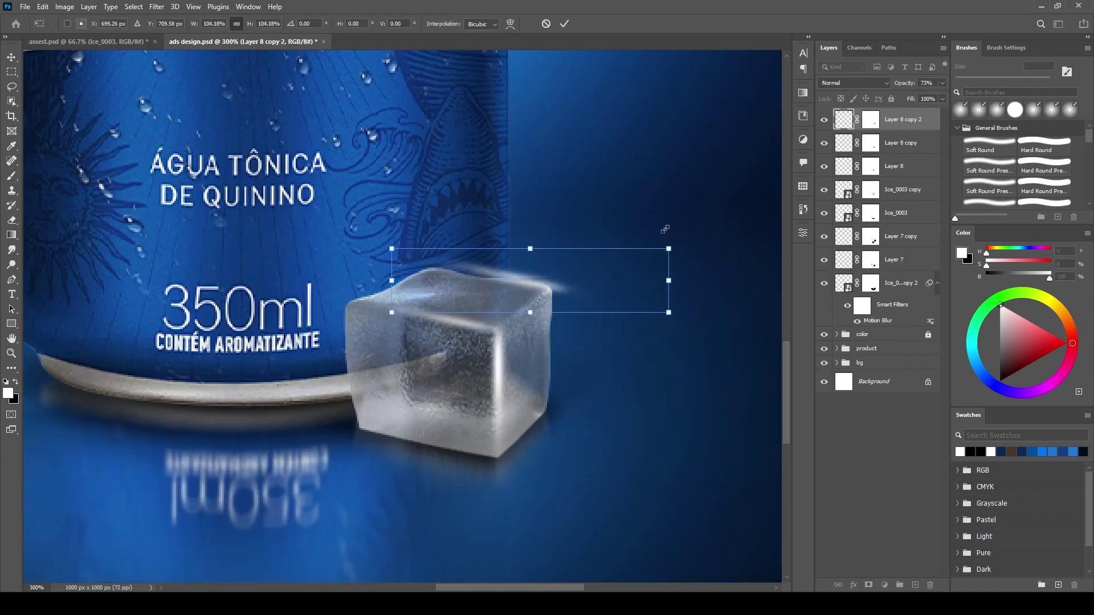
pyautogui.moveTo(665, 229); pyautogui.dragTo(650, 211)
pyautogui.press('Return')
pyautogui.press('b')
pyautogui.hotkey('ctrl', '-')
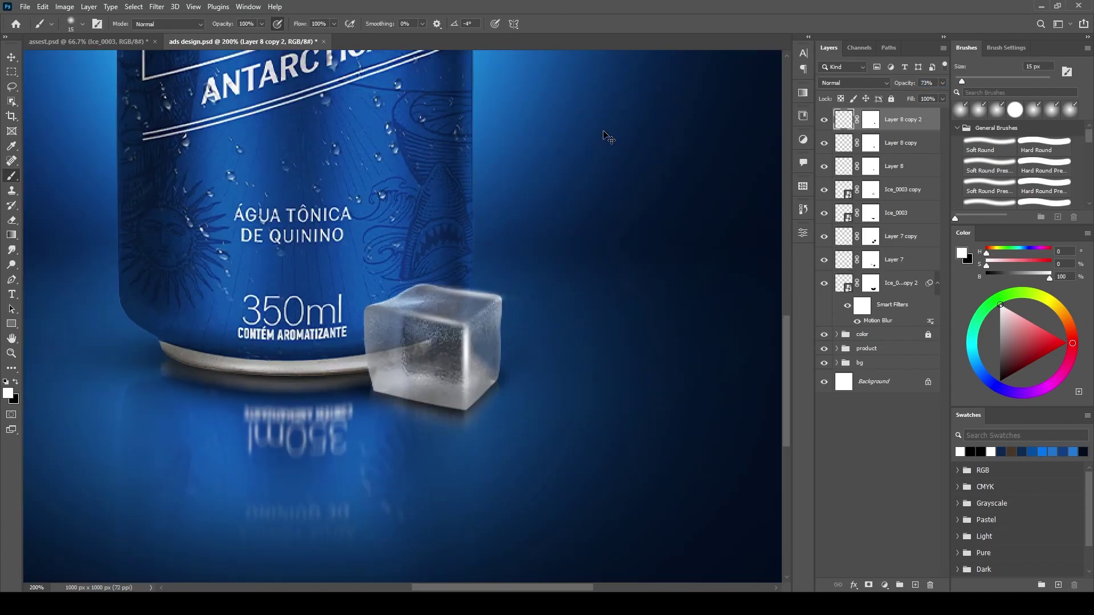
# Step: On a new layer, paint a white corner glow, shrink it to about 70% and mask it
pyautogui.click(915, 586)
pyautogui.click(503, 303)
pyautogui.hotkey('ctrl', 't')
pyautogui.moveTo(526, 264); pyautogui.dragTo(521, 275)
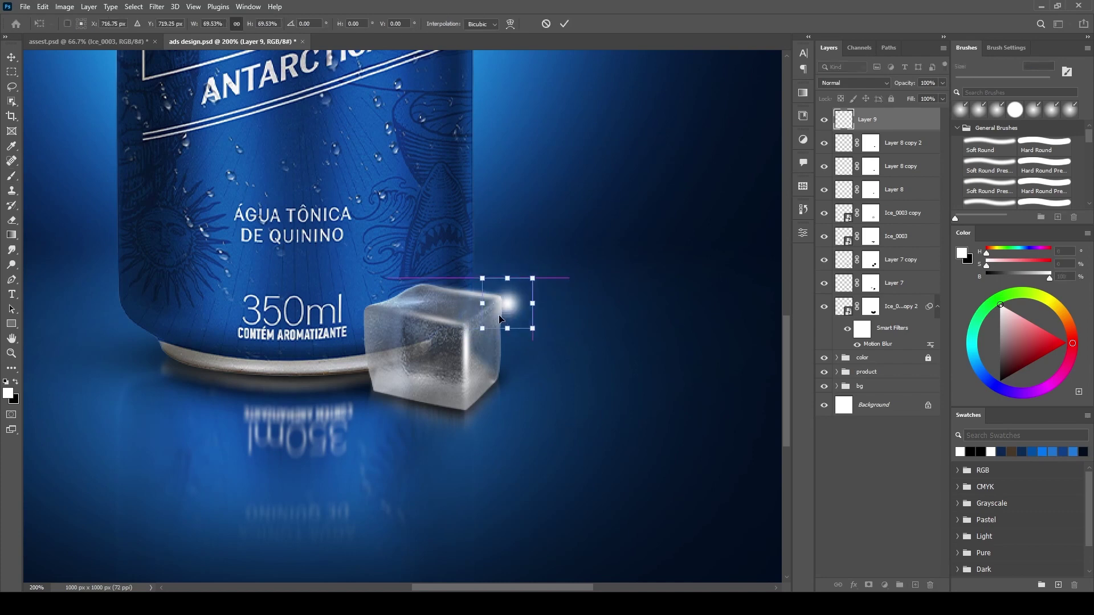
pyautogui.press('Return')
pyautogui.click(869, 585)
pyautogui.press('x')
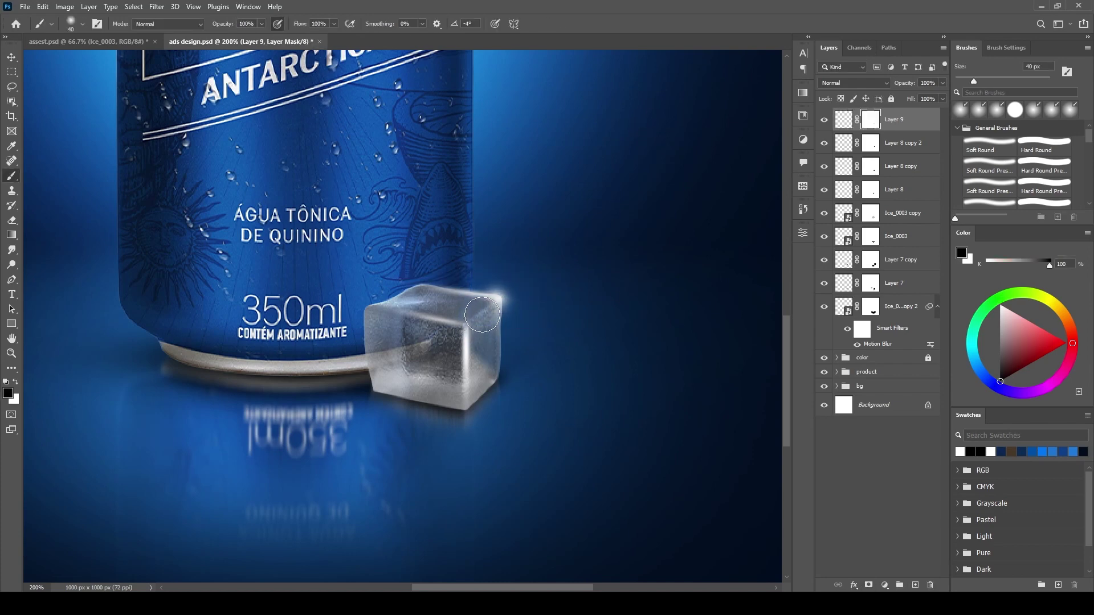
pyautogui.press('v')
pyautogui.hotkey('ctrl', '0')
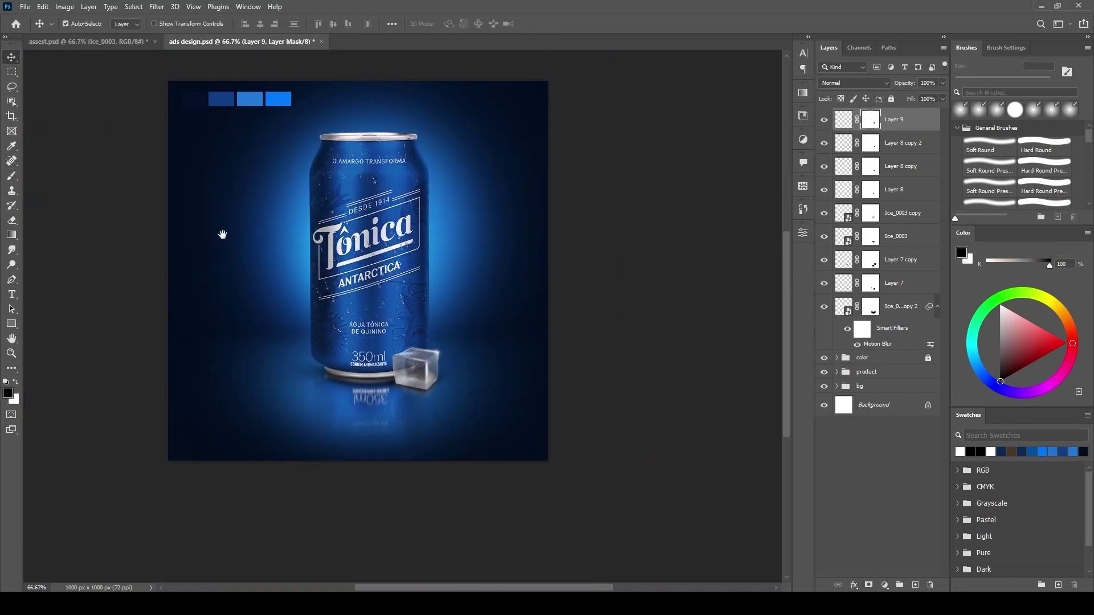
# Step: Duplicate a light streak, nudge it onto the cube and lower its opacity
pyautogui.scroll(5, 416, 370)
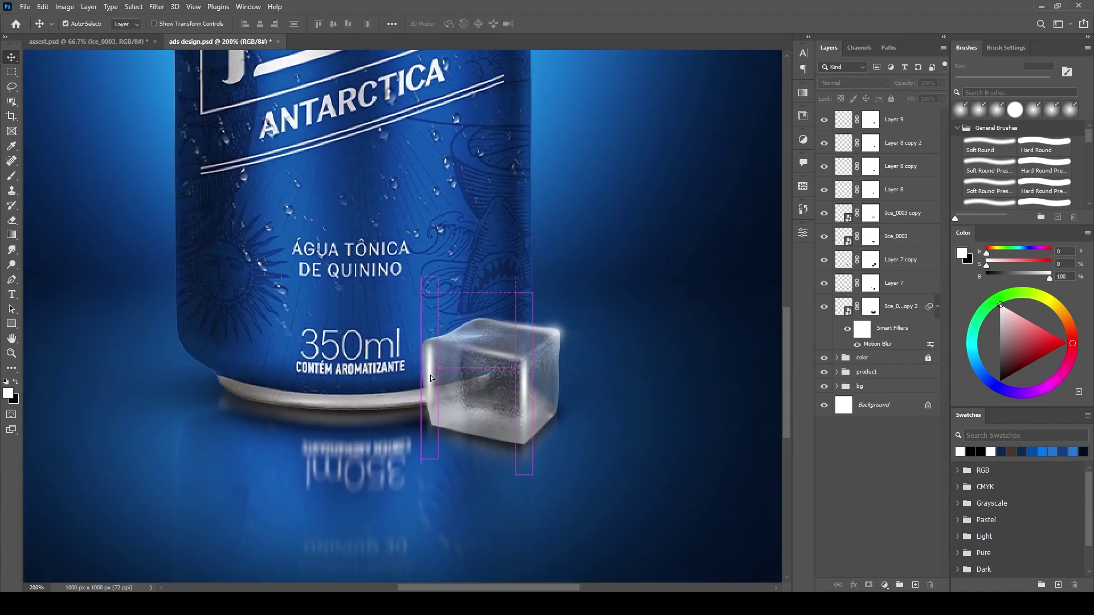
pyautogui.hotkey('ctrl', 'j')
pyautogui.moveTo(429, 383); pyautogui.dragTo(424, 378)
pyautogui.moveTo(912, 85); pyautogui.dragTo(907, 85)
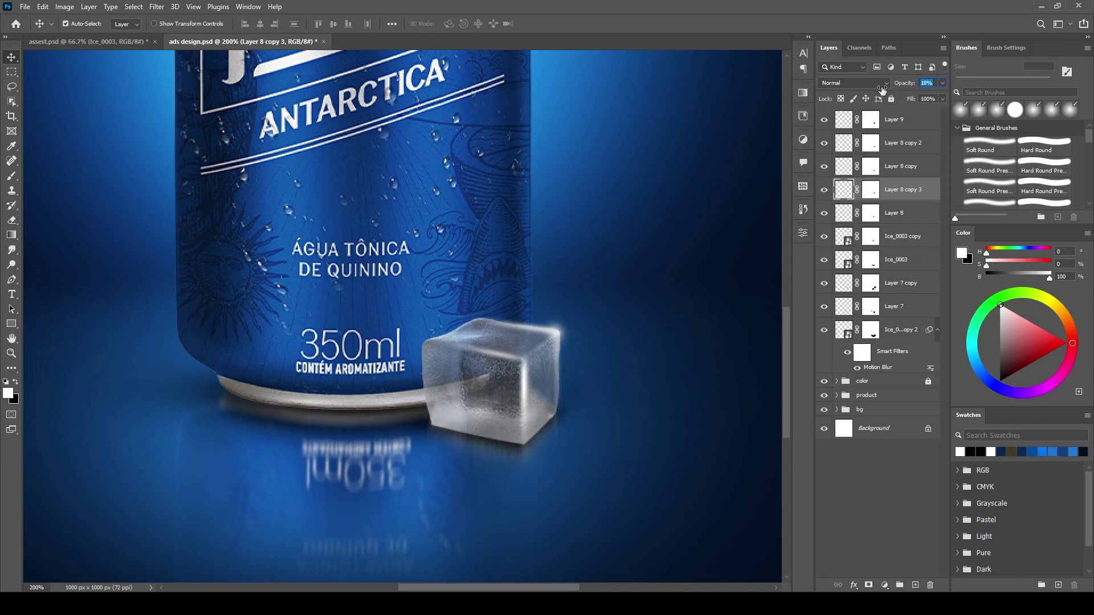
# Step: Paint a black contact shadow on a new layer below the reflection and squash it under the cube
pyautogui.click(901, 330)
pyautogui.hotkey('ctrl', 'shift', 'alt', 'n')
pyautogui.hotkey('ctrl', '+')
pyautogui.hotkey('ctrl', '[')
pyautogui.hotkey('ctrl', '-')
pyautogui.press('x')
pyautogui.press('b')
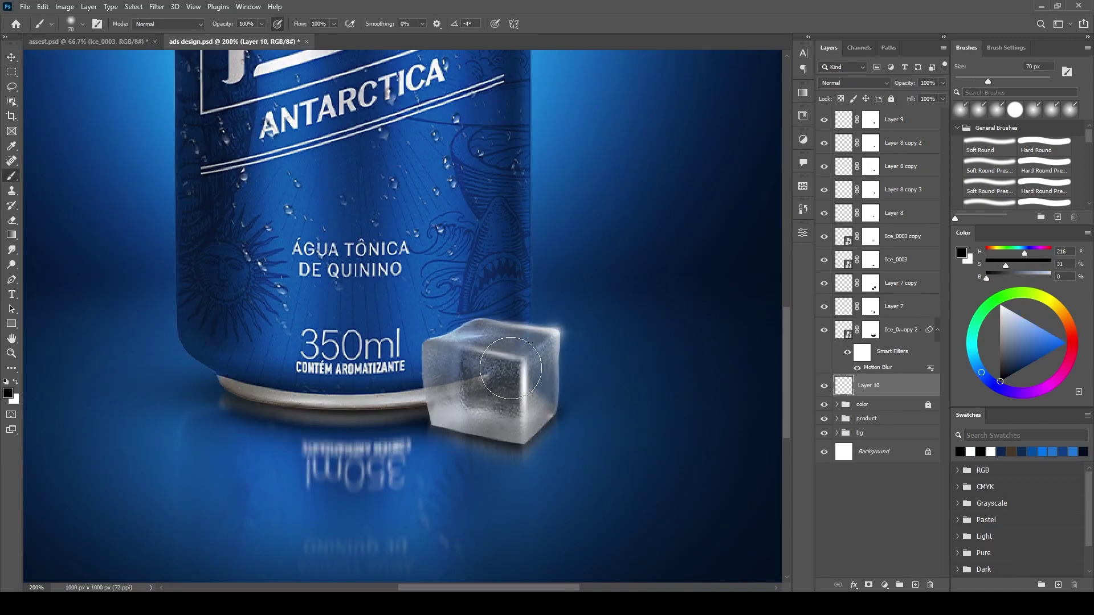
pyautogui.hotkey('ctrl', 't')
pyautogui.moveTo(484, 329); pyautogui.dragTo(480, 320)
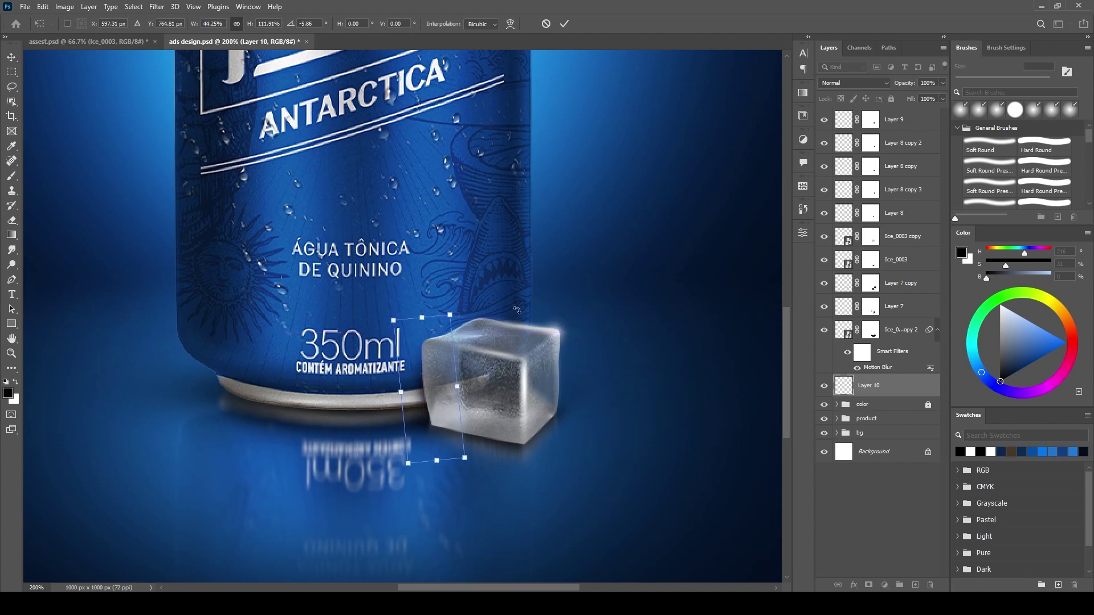
# Step: Group all the ice cube layers into a folder named 'ice'
pyautogui.press('Return')
pyautogui.keyDown('shift'); pyautogui.click(871, 117); pyautogui.keyUp('shift')
pyautogui.hotkey('ctrl', 'g')
pyautogui.press('Return')
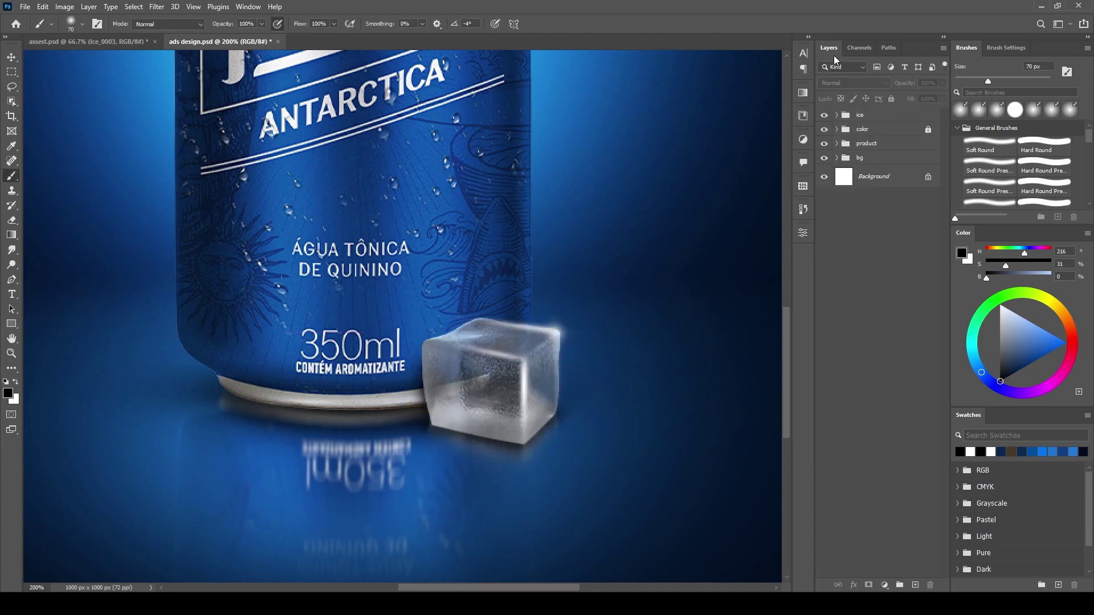
pyautogui.hotkey('ctrl', '-')
pyautogui.hotkey('ctrl', '-')
pyautogui.hotkey('ctrl', '+')
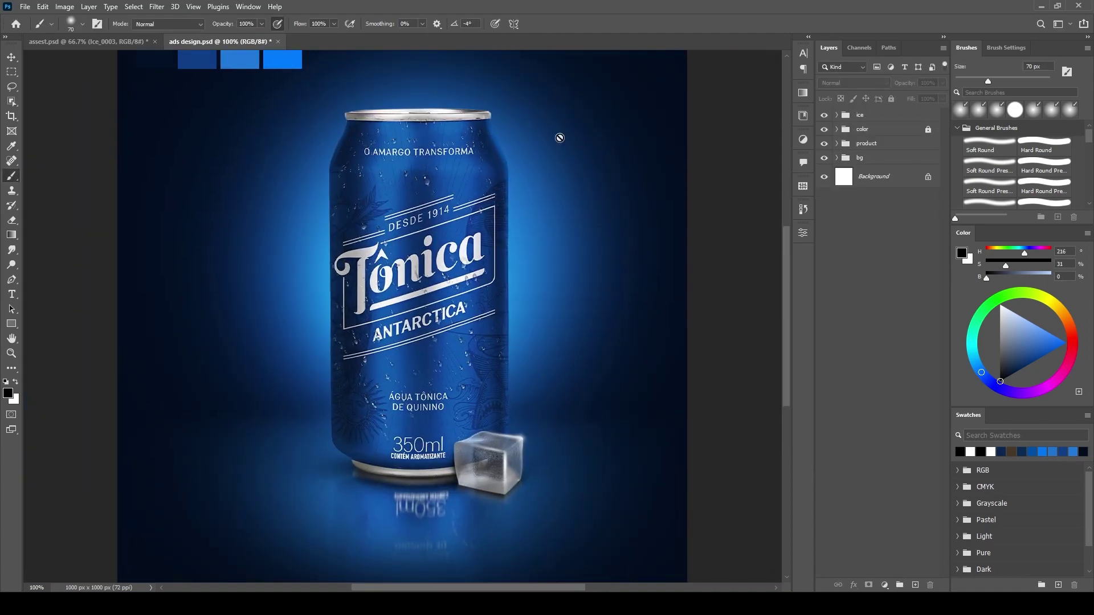
# Step: On a new layer, paint a sampled bright-blue glow and squeeze it into a tall narrow stripe
pyautogui.click(915, 585)
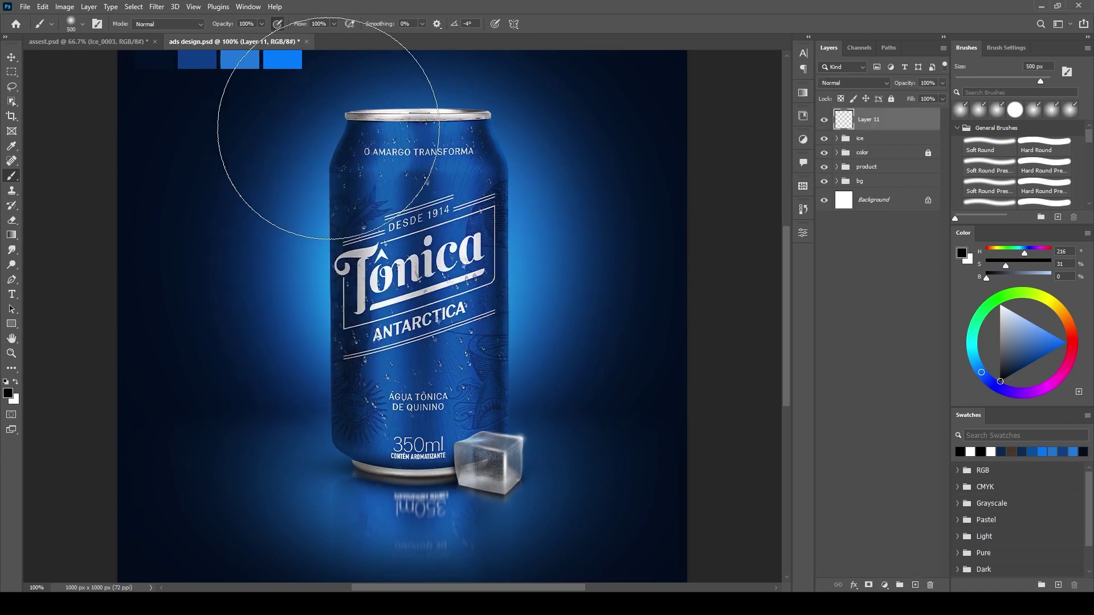
pyautogui.press('i')
pyautogui.click(282, 59)
pyautogui.press('b')
pyautogui.click(416, 283)
pyautogui.hotkey('alt', 'shift', 'g')
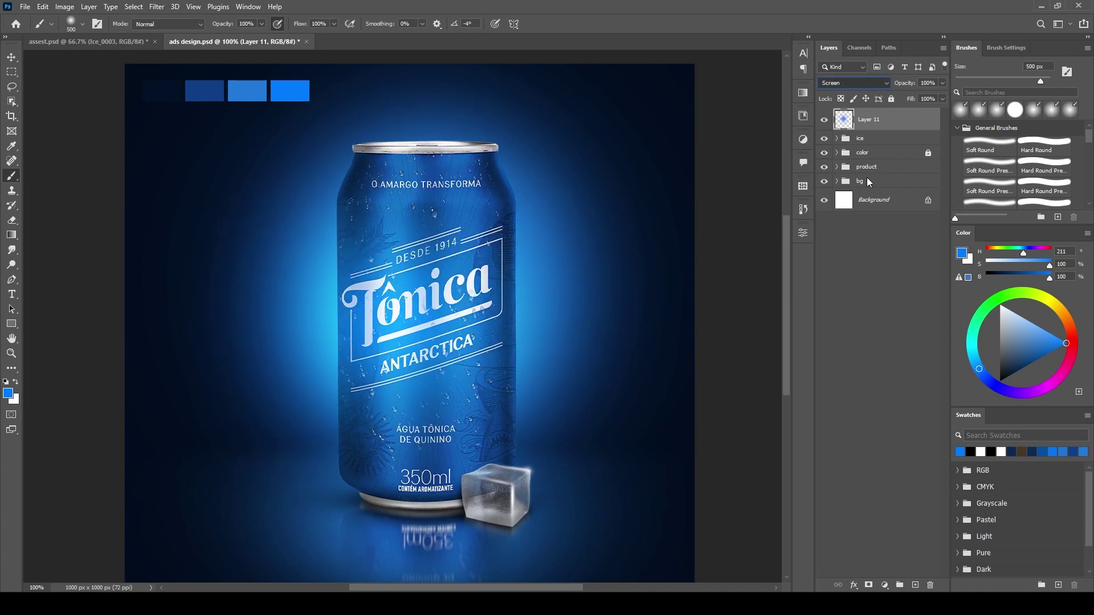
pyautogui.hotkey('ctrl', 't')
pyautogui.moveTo(622, 319)
pyautogui.mouseDown()
pyautogui.moveTo(207, 325)
pyautogui.moveTo(333, 343)
pyautogui.mouseUp()
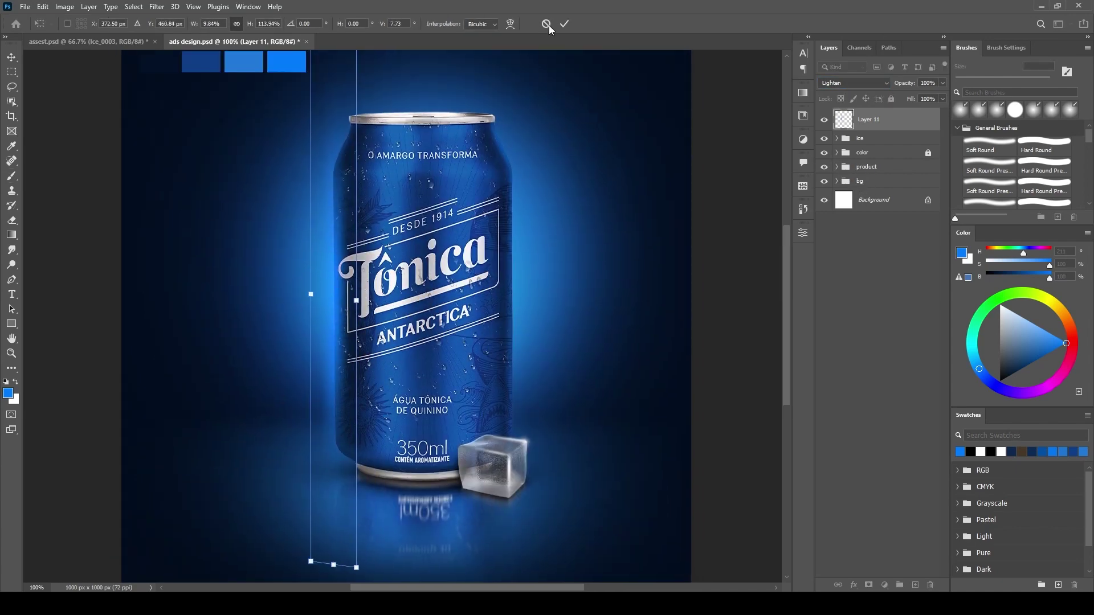
pyautogui.press('Return')
# Step: Set the stripe to Lighten, copy it onto the can's right edge, and add empty Layer 12
pyautogui.hotkey('ctrl', '[')
pyautogui.hotkey('ctrl', '[')
pyautogui.hotkey('ctrl', '[')
pyautogui.hotkey('shift', '+')
pyautogui.hotkey('shift', '+')
pyautogui.hotkey('shift', '-')
pyautogui.hotkey('shift', '-')
pyautogui.hotkey('shift', '-')
pyautogui.hotkey('ctrl', 'j')
pyautogui.hotkey('ctrl', 't')
pyautogui.moveTo(359, 371); pyautogui.dragTo(478, 371)
pyautogui.press('Return')
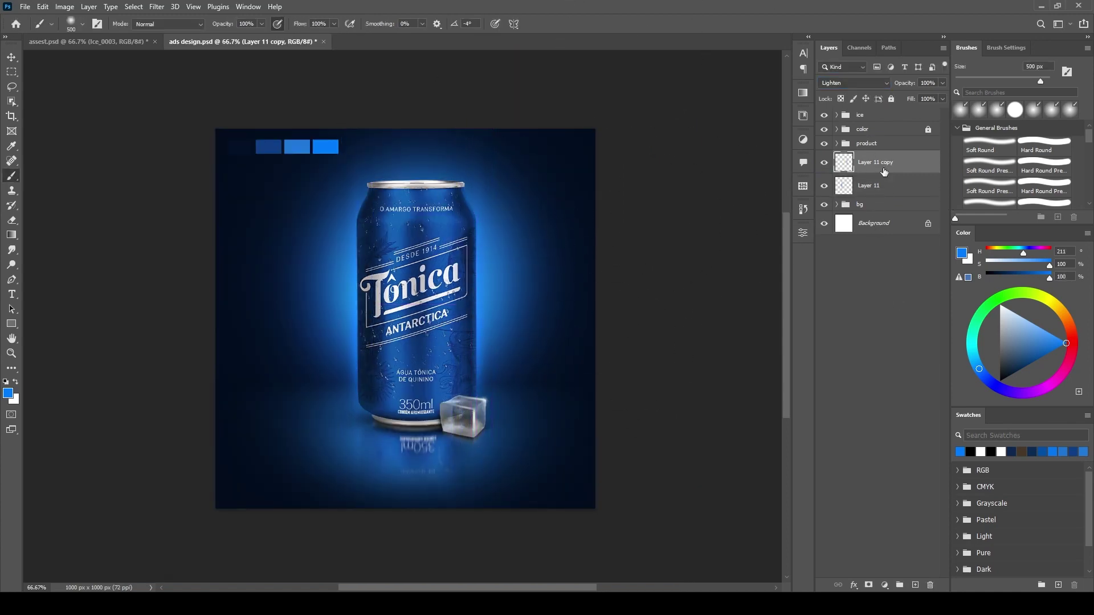
pyautogui.click(877, 115)
pyautogui.click(916, 586)
# Step: Paint a sampled light blue and stretch it into a tall thin strip left of the can
pyautogui.press('i')
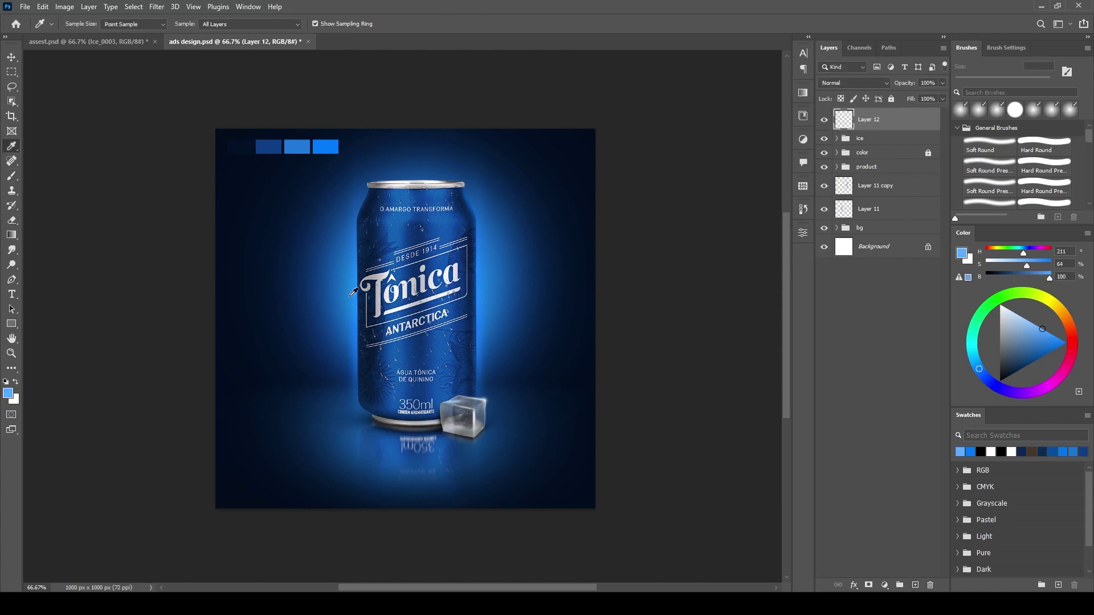
pyautogui.press('b')
pyautogui.click(397, 299)
pyautogui.hotkey('ctrl', 't')
pyautogui.moveTo(493, 299)
pyautogui.mouseDown()
pyautogui.moveTo(330, 299)
pyautogui.moveTo(355, 273)
pyautogui.mouseUp()
pyautogui.moveTo(355, 427); pyautogui.dragTo(356, 538)
pyautogui.moveTo(356, 117); pyautogui.dragTo(355, 86)
pyautogui.scroll(-1, 355, 285)
pyautogui.moveTo(374, 266); pyautogui.dragTo(365, 271)
pyautogui.moveTo(350, 502)
pyautogui.mouseDown()
pyautogui.moveTo(350, 471)
pyautogui.moveTo(360, 531)
pyautogui.mouseUp()
pyautogui.scroll(3, 359, 285)
pyautogui.scroll(-2, 361, 168)
pyautogui.click(565, 23)
# Step: Mask out the strip where it overlaps the can's left edge with a small black brush
pyautogui.press('b')
pyautogui.press('d')
pyautogui.press('[')
pyautogui.press('[')
pyautogui.press('[')
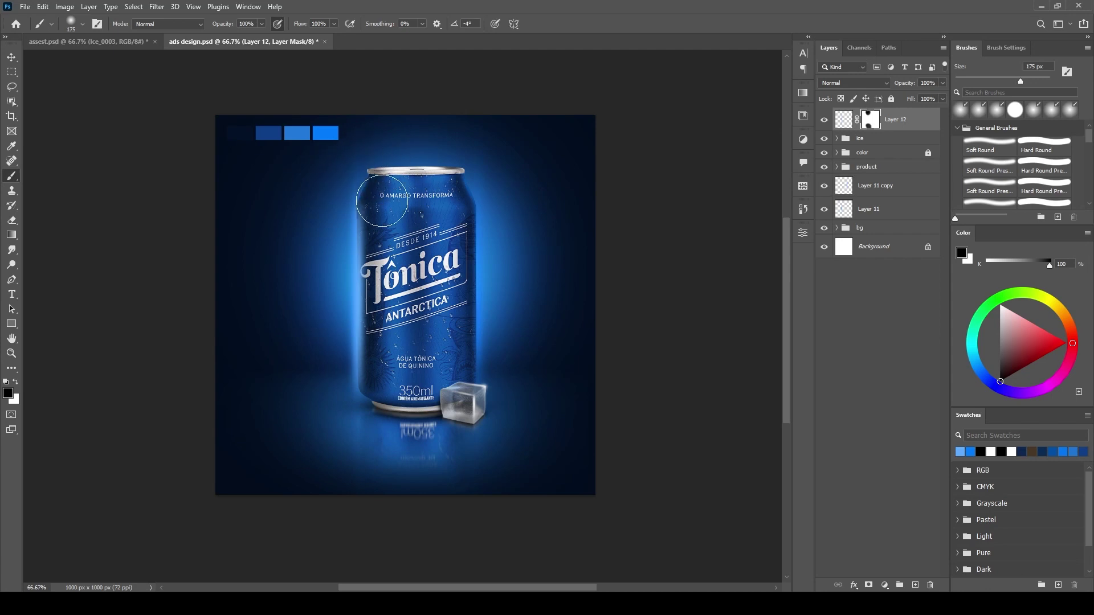
pyautogui.moveTo(384, 209); pyautogui.dragTo(395, 237)
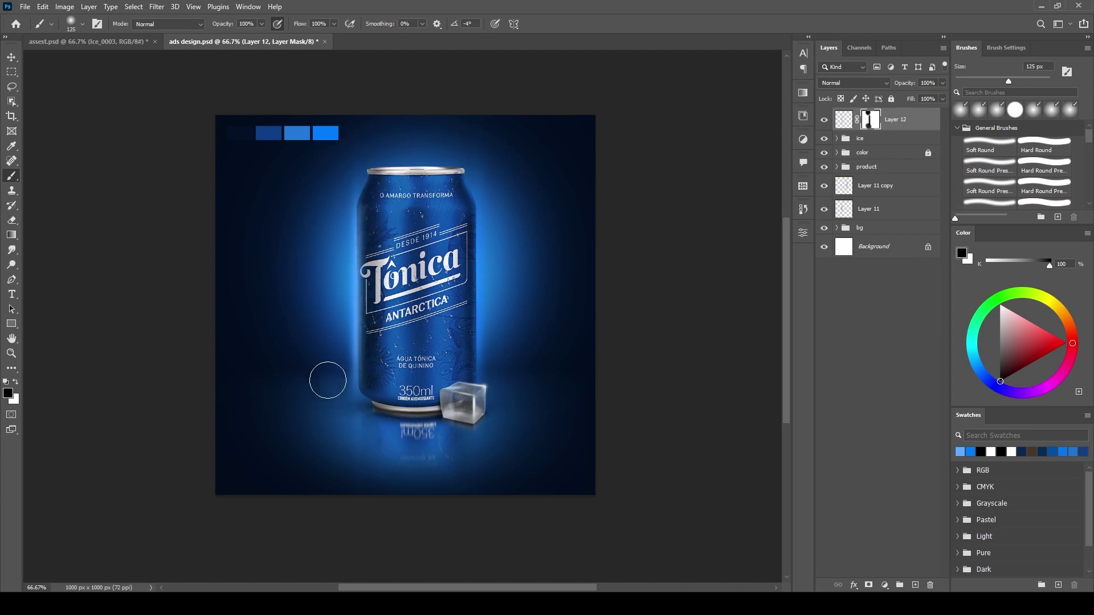
# Step: Copy the strip to the can's right side and add a clipped Levels adjustment on Layer 5
pyautogui.hotkey('ctrl', 'j')
pyautogui.hotkey('ctrl', 't')
pyautogui.moveTo(365, 303); pyautogui.dragTo(489, 303)
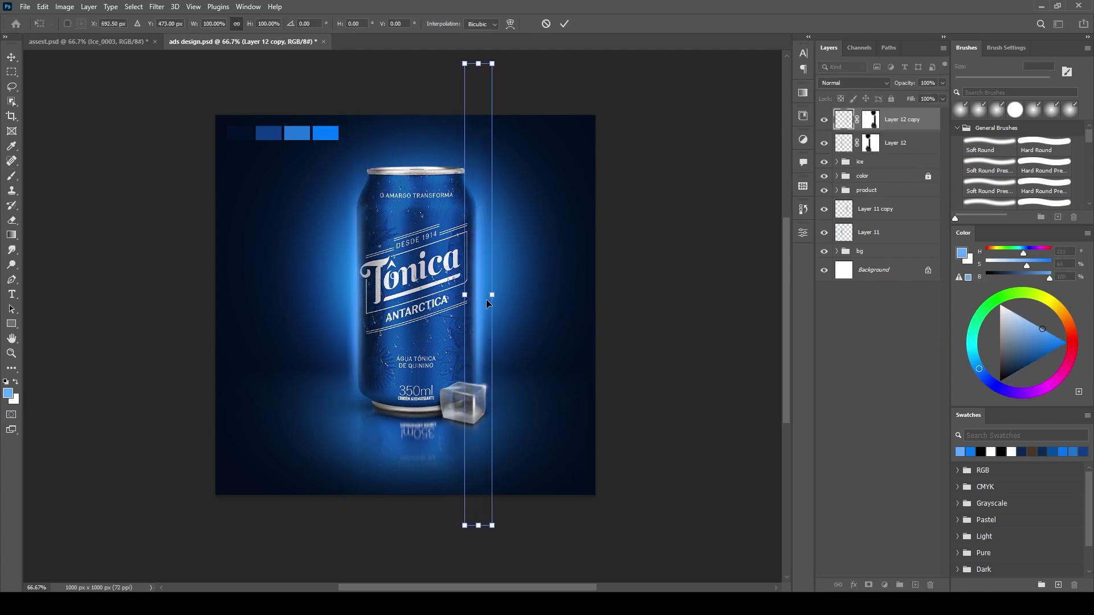
pyautogui.press('Return')
pyautogui.press('b')
pyautogui.keyDown('ctrl'); pyautogui.click(564, 347); pyautogui.keyUp('ctrl')
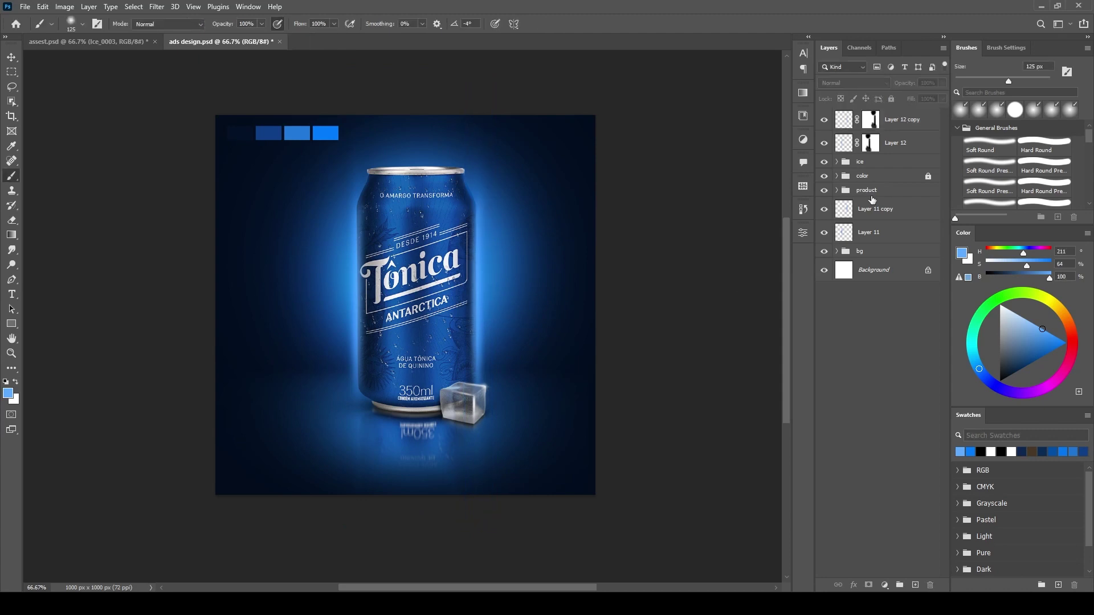
pyautogui.hotkey('ctrl', 'alt', 'l')
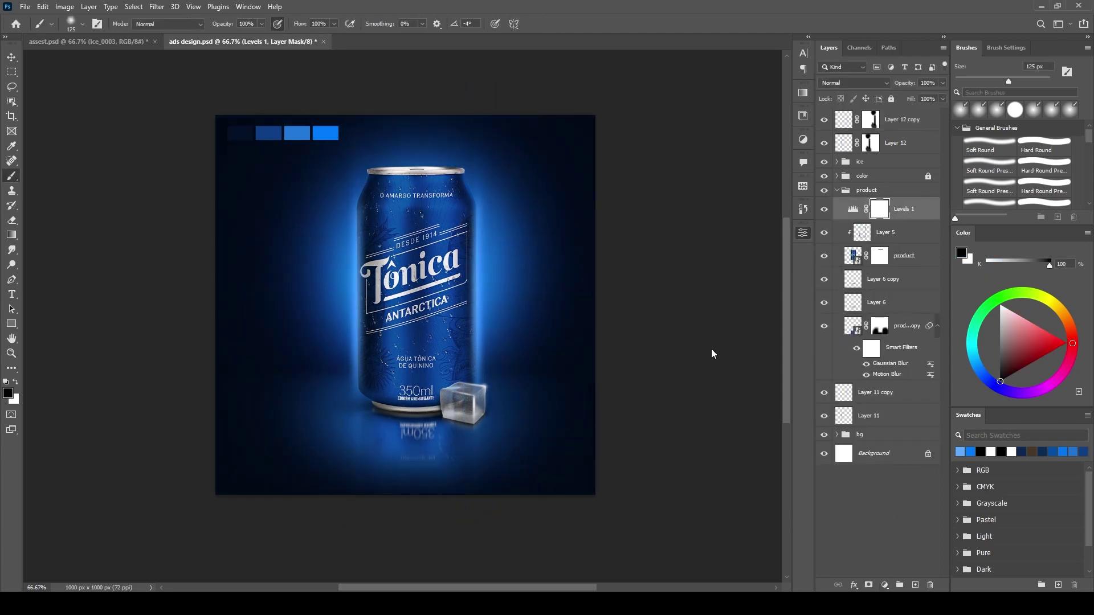
# Step: Paint vertical brightening bands on the can through the Levels mask and an inverted, clipped Brightness/Contrast mask
pyautogui.moveTo(420, 186); pyautogui.dragTo(421, 390)
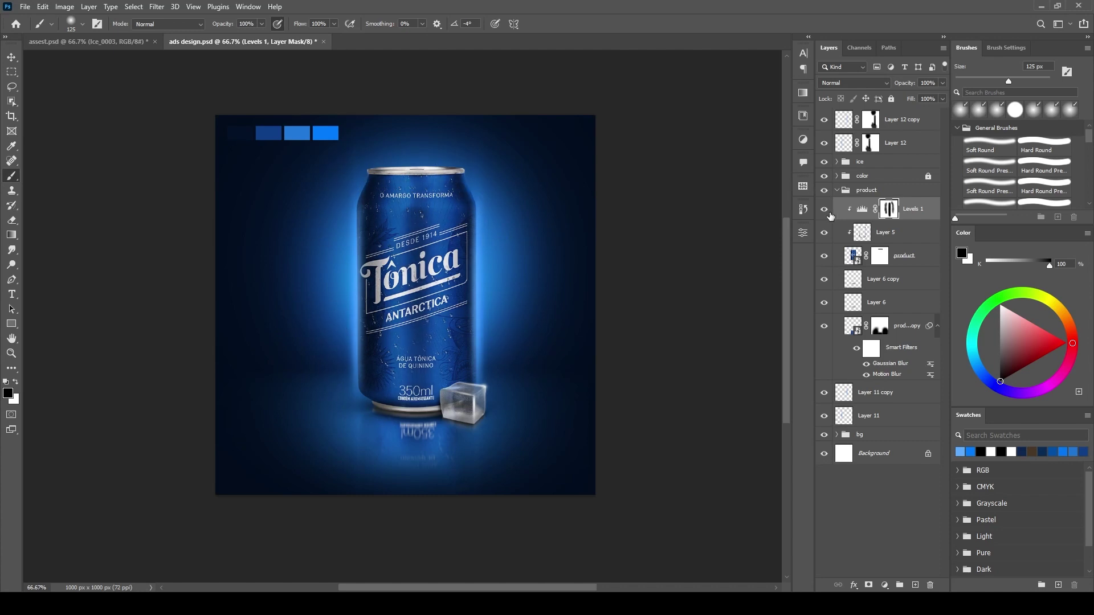
pyautogui.hotkey('ctrl', 'alt', 'b')
pyautogui.hotkey('ctrl', 'i')
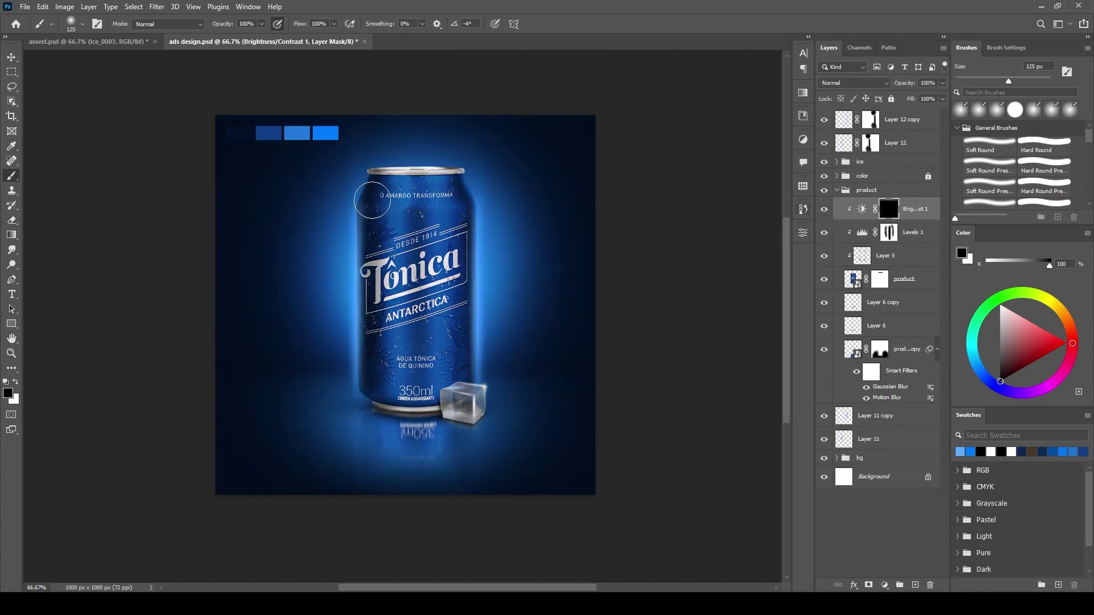
pyautogui.press('x')
pyautogui.moveTo(417, 183); pyautogui.dragTo(422, 398)
pyautogui.hotkey('ctrl', 'z')
pyautogui.hotkey('ctrl', 'z')
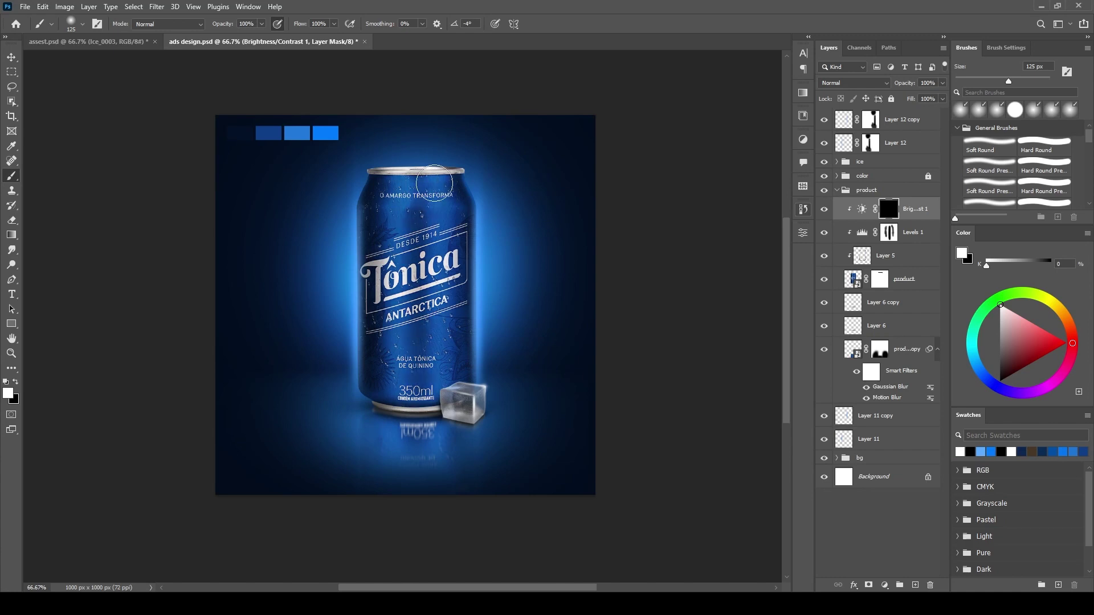
pyautogui.moveTo(438, 183); pyautogui.dragTo(438, 399)
pyautogui.moveTo(398, 199); pyautogui.dragTo(393, 399)
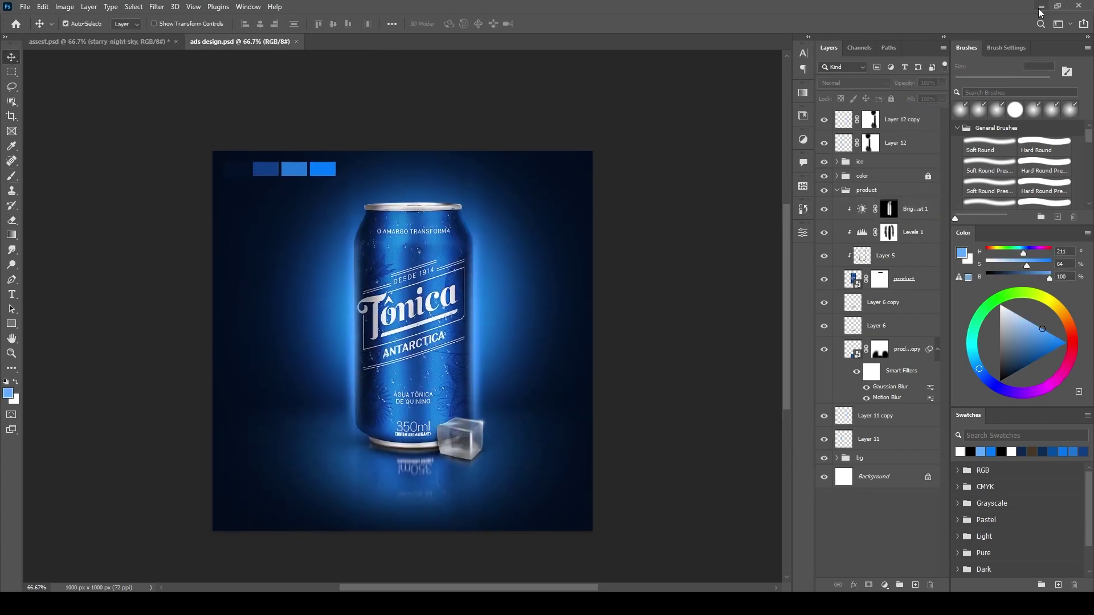
# Step: On a new layer, paint a white dab and stretch it into a tall streak beside the can
pyautogui.press('b')
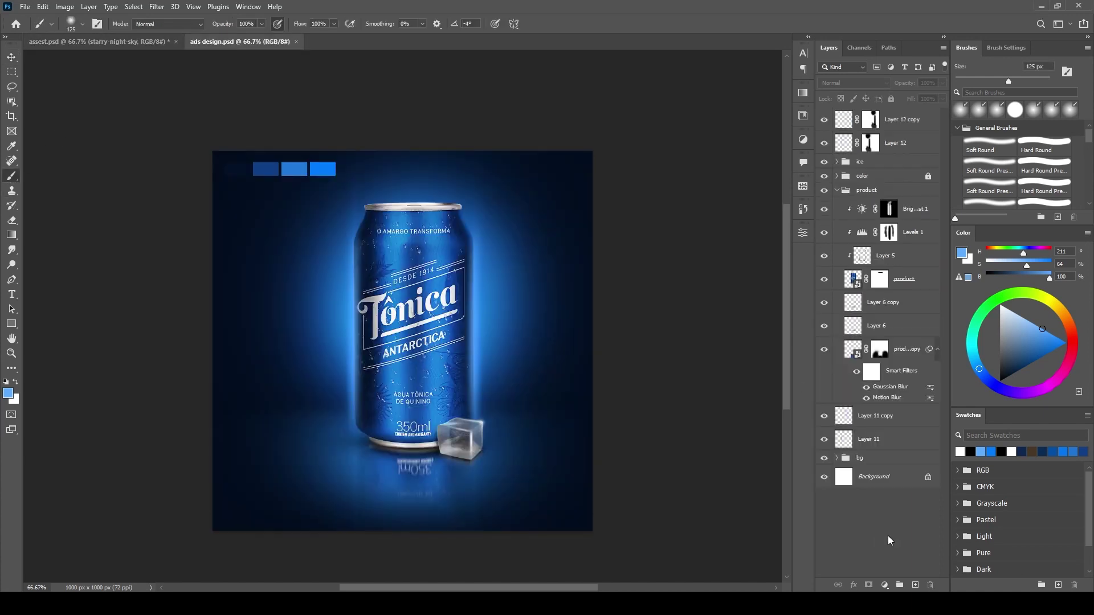
pyautogui.hotkey('ctrl', 'shift', 'alt', 'n')
pyautogui.press('x')
pyautogui.click(384, 327)
pyautogui.hotkey('ctrl', 't')
pyautogui.moveTo(567, 327)
pyautogui.mouseDown()
pyautogui.moveTo(341, 328)
pyautogui.moveTo(361, 352)
pyautogui.mouseUp()
pyautogui.moveTo(354, 478); pyautogui.dragTo(355, 517)
pyautogui.moveTo(354, 168); pyautogui.dragTo(355, 114)
# Step: Keep the streak in Normal blending and mask out part of it with black
pyautogui.press('Return')
pyautogui.click(853, 83)
pyautogui.click(843, 245)
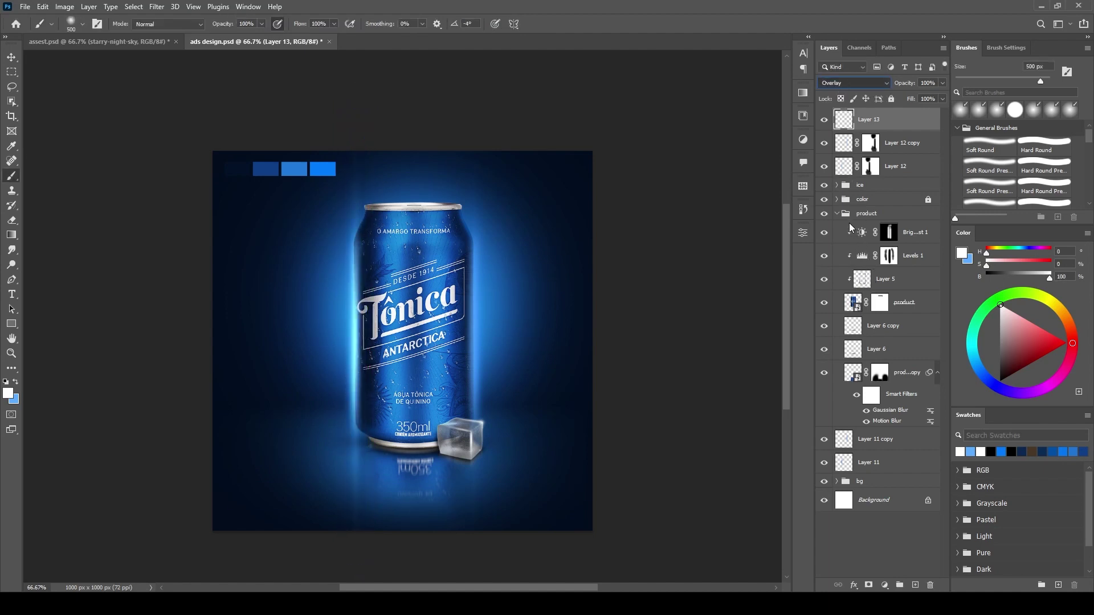
pyautogui.press('Down')
pyautogui.press('Down')
pyautogui.press('Down')
pyautogui.hotkey('shift', 'alt', 'n')
pyautogui.click(869, 586)
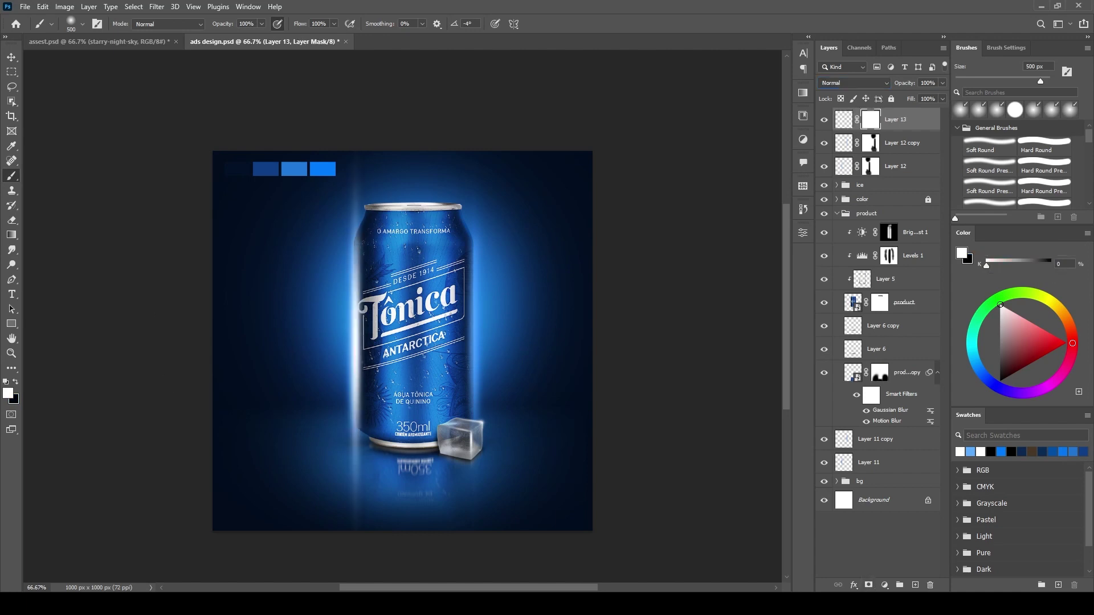
pyautogui.scroll(-2, 347, 462)
pyautogui.press('x')
pyautogui.moveTo(347, 463)
pyautogui.mouseDown()
pyautogui.moveTo(391, 97)
pyautogui.moveTo(364, 319)
pyautogui.mouseUp()
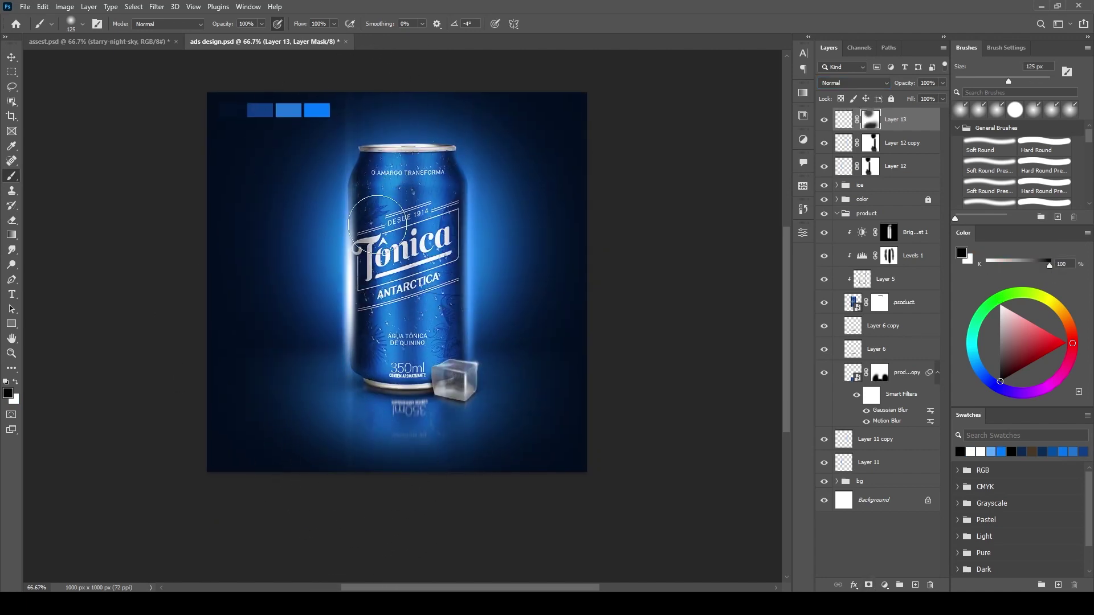
pyautogui.scroll(2, 365, 319)
pyautogui.press('[')
pyautogui.press('[')
pyautogui.press('[')
# Step: Copy the white streak onto the can's right edge at lower opacity
pyautogui.hotkey('ctrl', 'j')
pyautogui.hotkey('ctrl', 't')
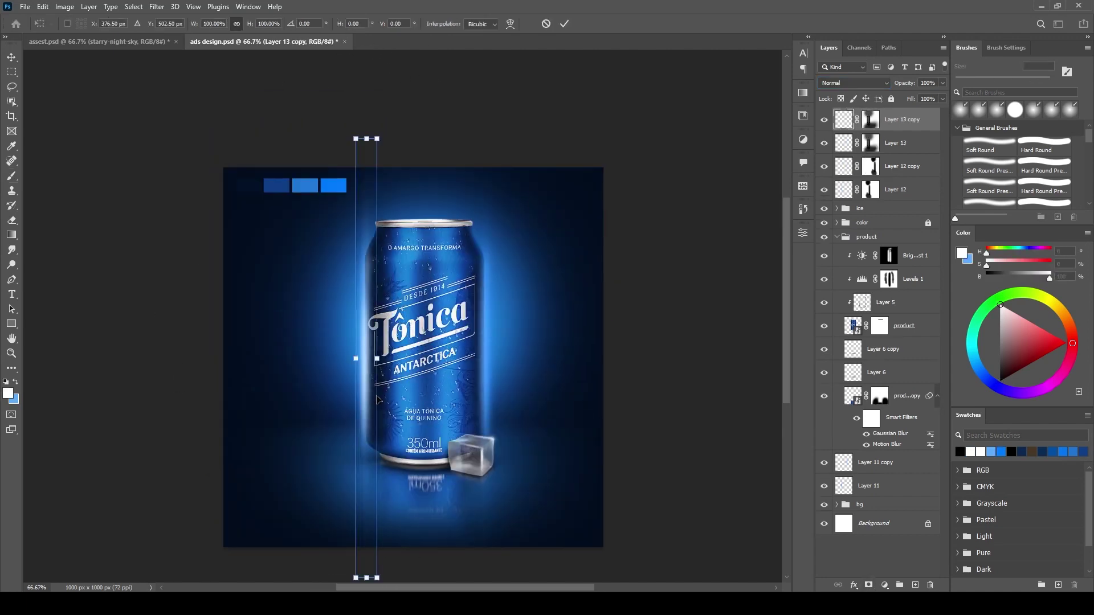
pyautogui.moveTo(365, 342); pyautogui.dragTo(487, 342)
pyautogui.press('Return')
pyautogui.moveTo(912, 84); pyautogui.dragTo(896, 88)
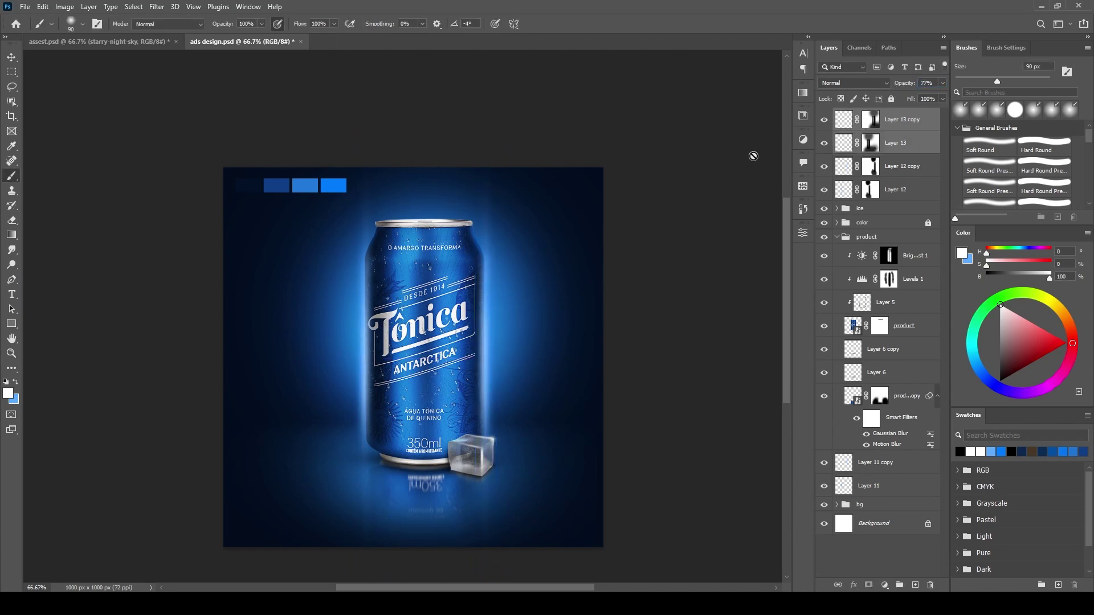
# Step: Add layer masks to Layer 11 and Layer 11 copy
pyautogui.hotkey('alt', '[')
pyautogui.hotkey('alt', ']')
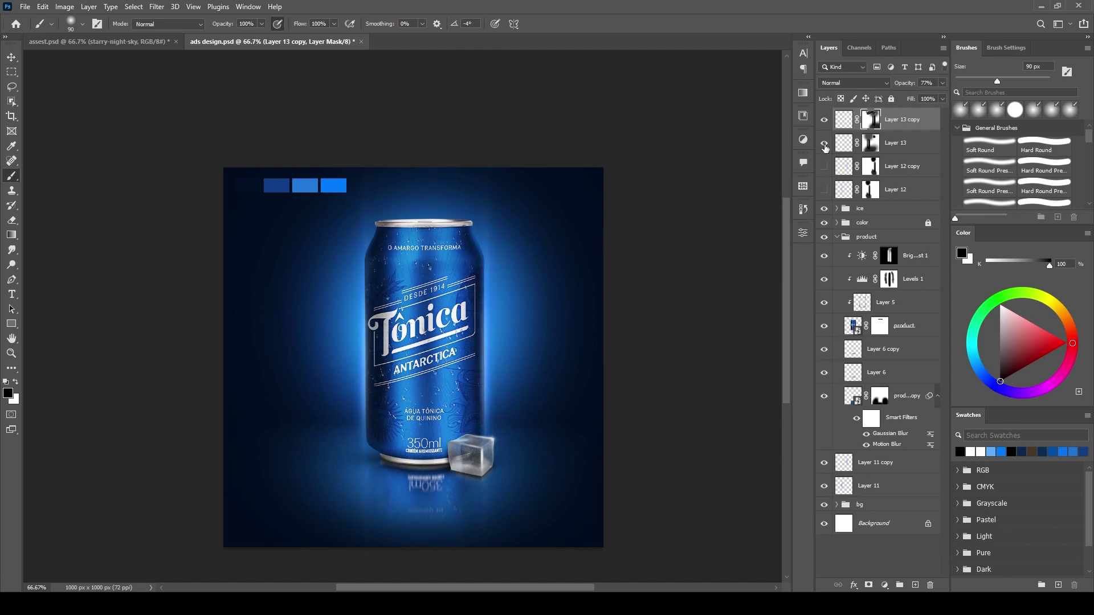
pyautogui.click(875, 462)
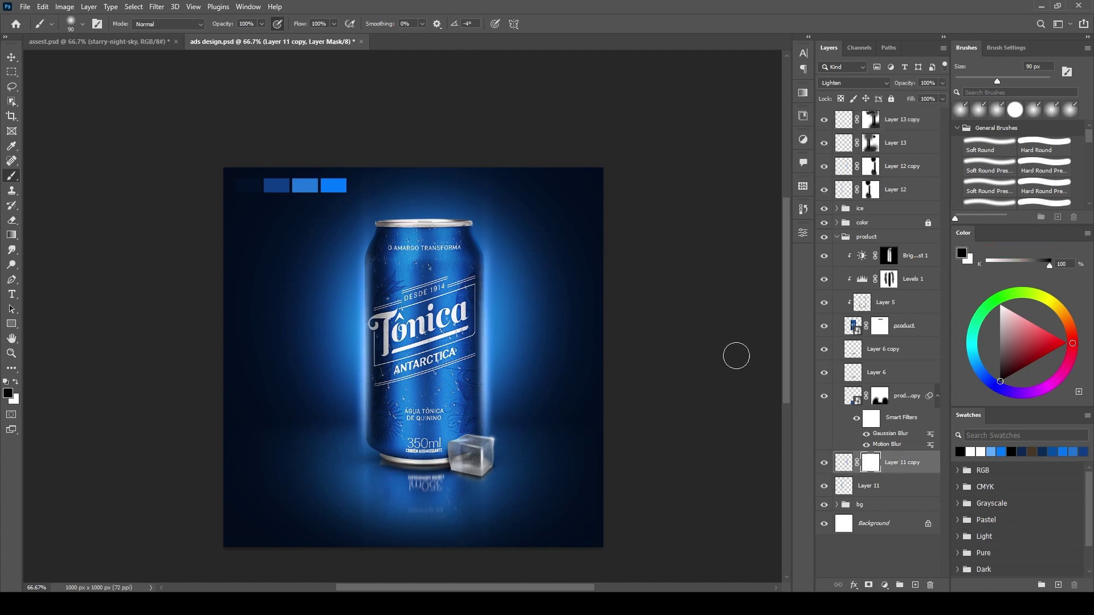
pyautogui.click(872, 486)
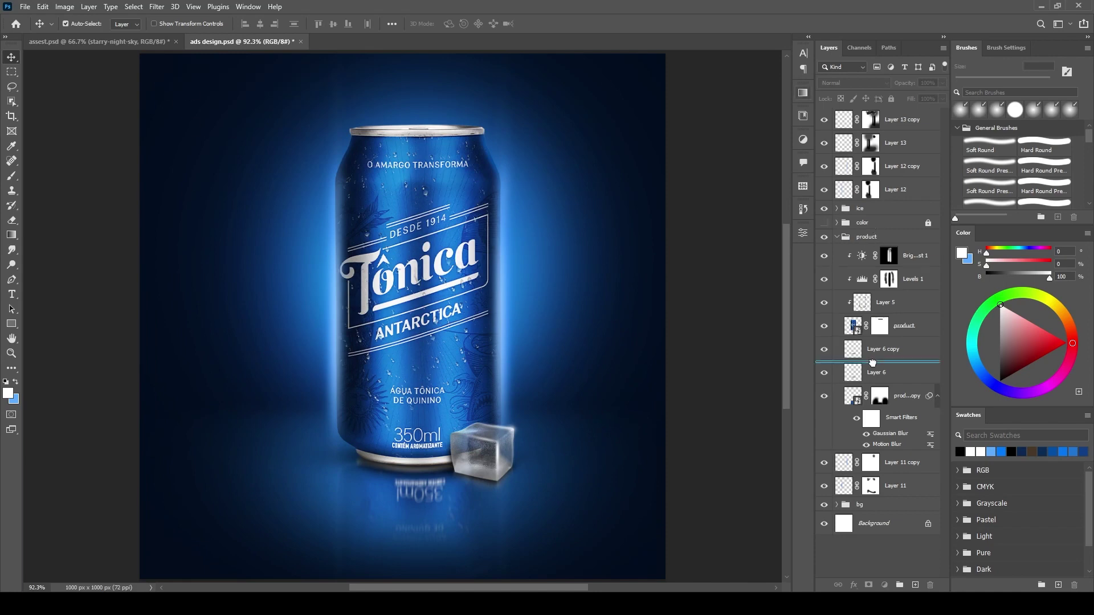
# Step: Move the color group to the bottom, then add starry-night-sky from assest.psd in Screen mode below the product copy
pyautogui.moveTo(882, 220); pyautogui.dragTo(883, 507)
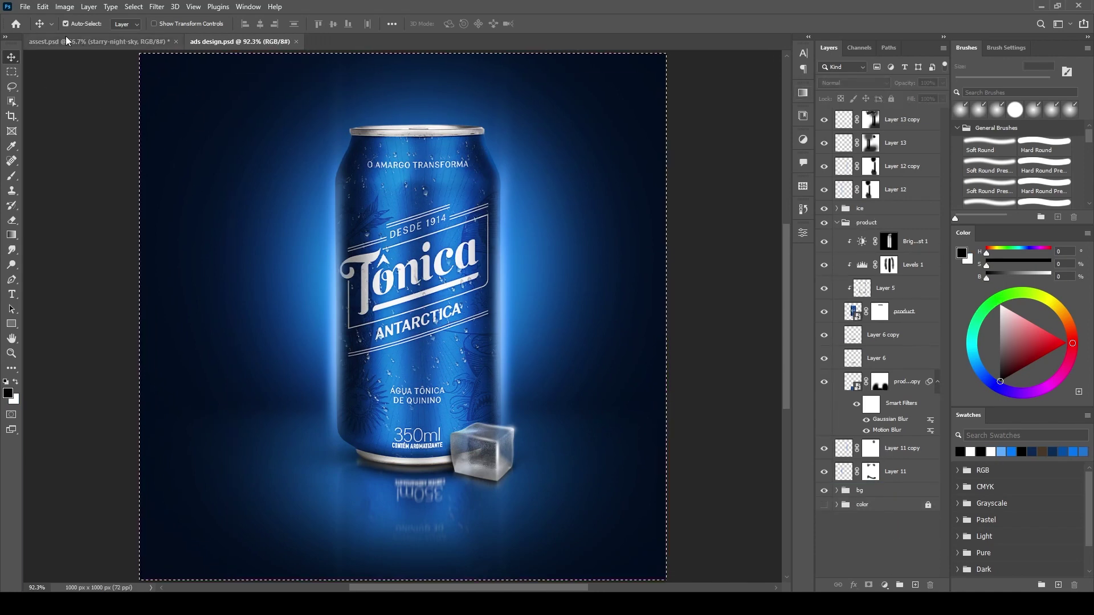
pyautogui.click(100, 42)
pyautogui.click(824, 140)
pyautogui.moveTo(849, 158); pyautogui.dragTo(849, 121)
pyautogui.hotkey('shift', 'alt', 's')
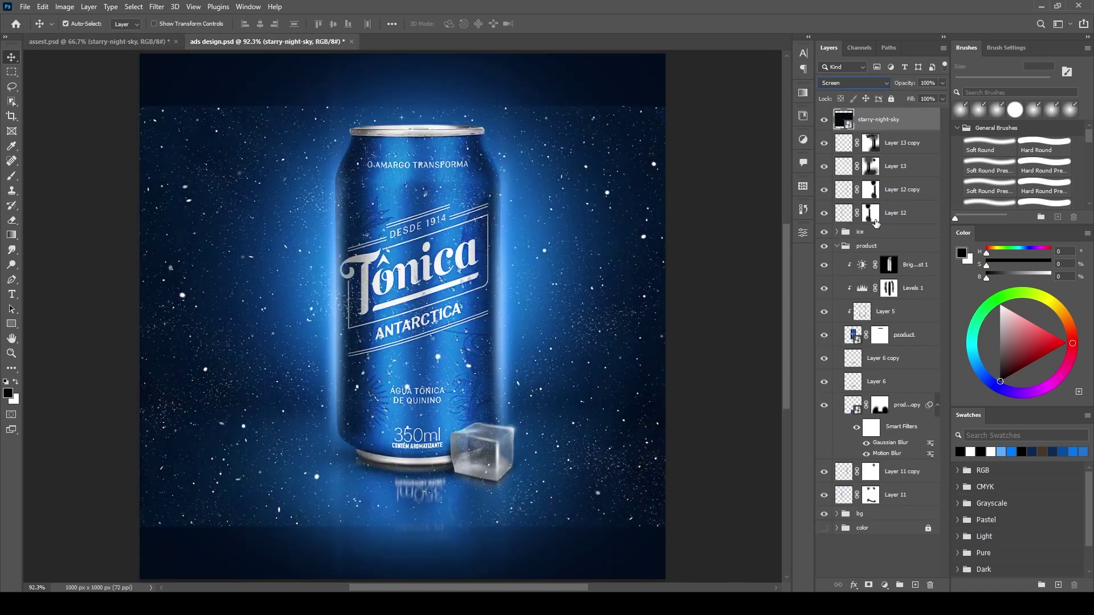
pyautogui.moveTo(884, 441); pyautogui.dragTo(884, 451)
# Step: Group the streak layers, group the two Layer 11 glows, and name the group 'light'
pyautogui.click(896, 189)
pyautogui.keyDown('shift'); pyautogui.click(891, 119); pyautogui.keyUp('shift')
pyautogui.hotkey('ctrl', 'g')
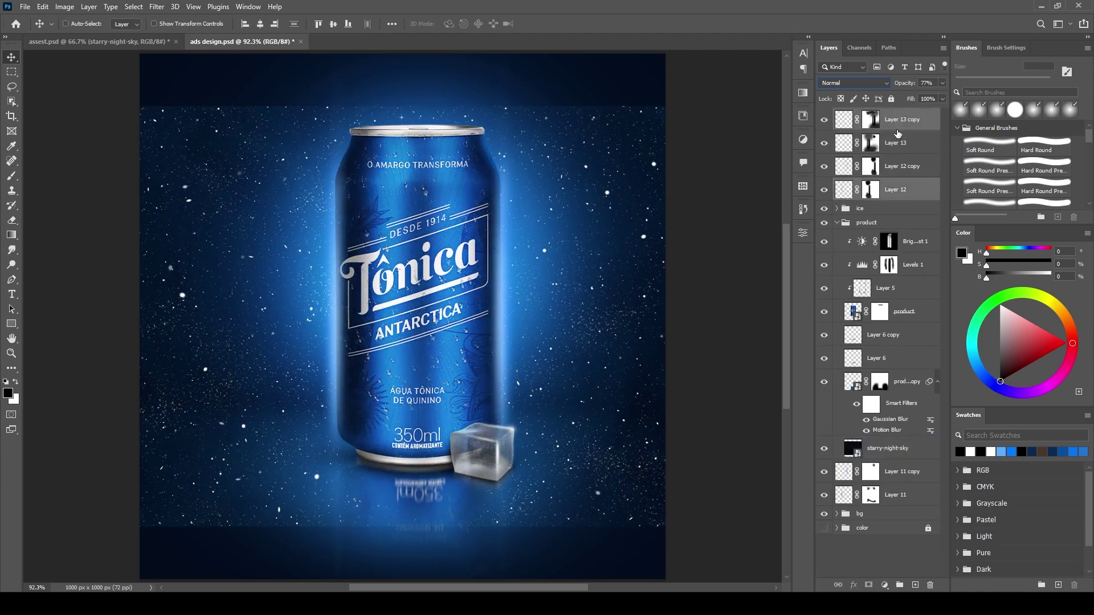
pyautogui.write('t')
pyautogui.click(894, 392)
pyautogui.keyDown('shift'); pyautogui.click(894, 415); pyautogui.keyUp('shift')
pyautogui.hotkey('ctrl', 'g')
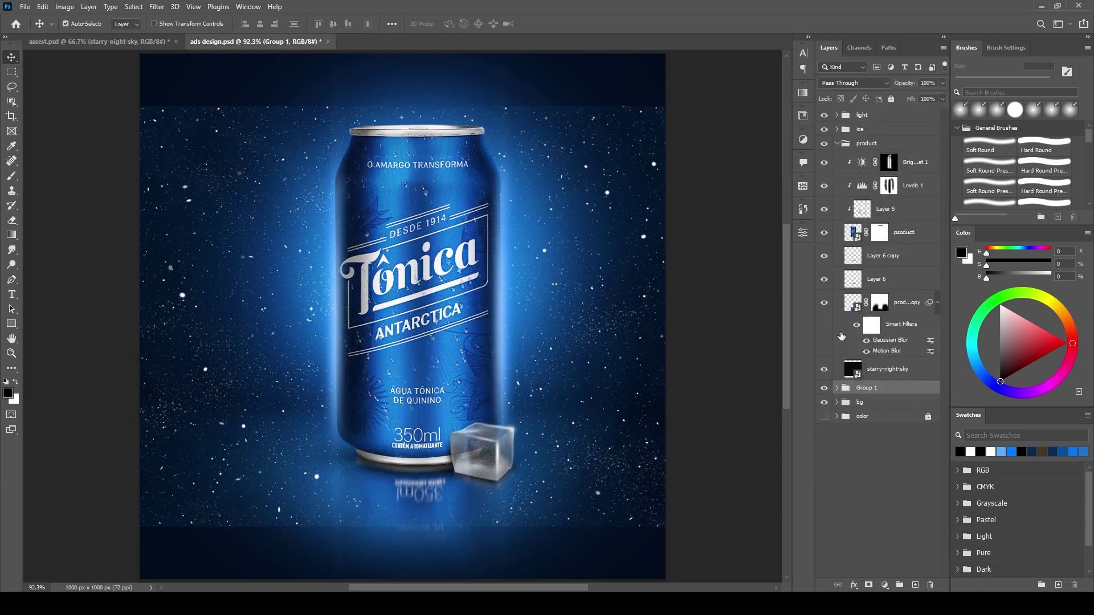
pyautogui.write('light')
pyautogui.click(889, 369)
pyautogui.hotkey('ctrl', '-')
# Step: Give the starry sky a black mask and paint white to reveal stars around the can
pyautogui.hotkey('ctrl', 't')
pyautogui.press('Escape')
pyautogui.keyDown('alt'); pyautogui.click(875, 586); pyautogui.keyUp('alt')
pyautogui.press('b')
pyautogui.press('x')
pyautogui.moveTo(384, 298); pyautogui.dragTo(404, 258)
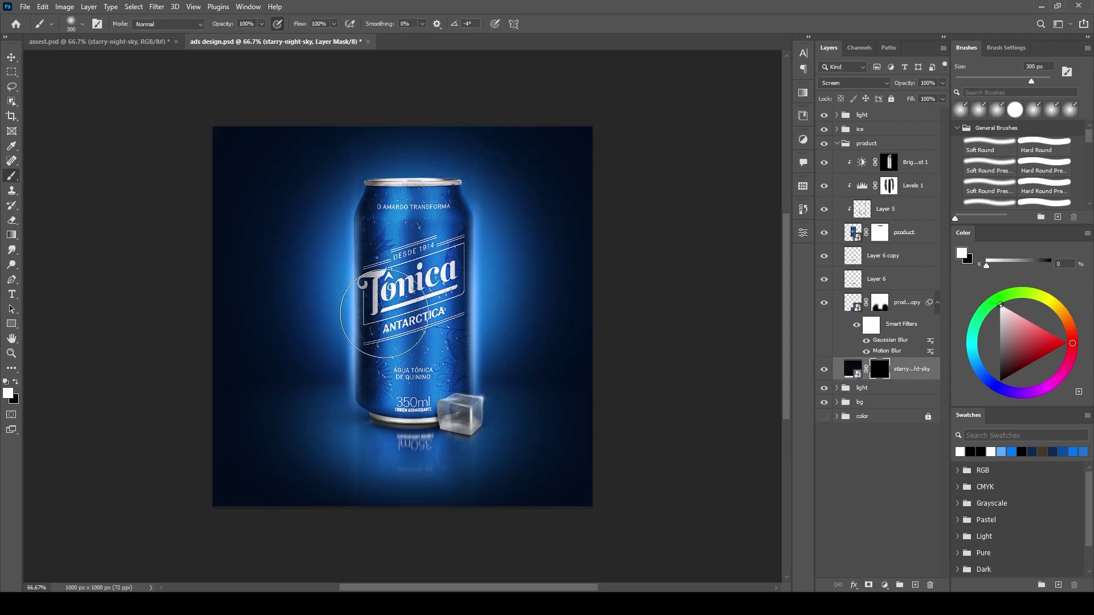
pyautogui.press('x')
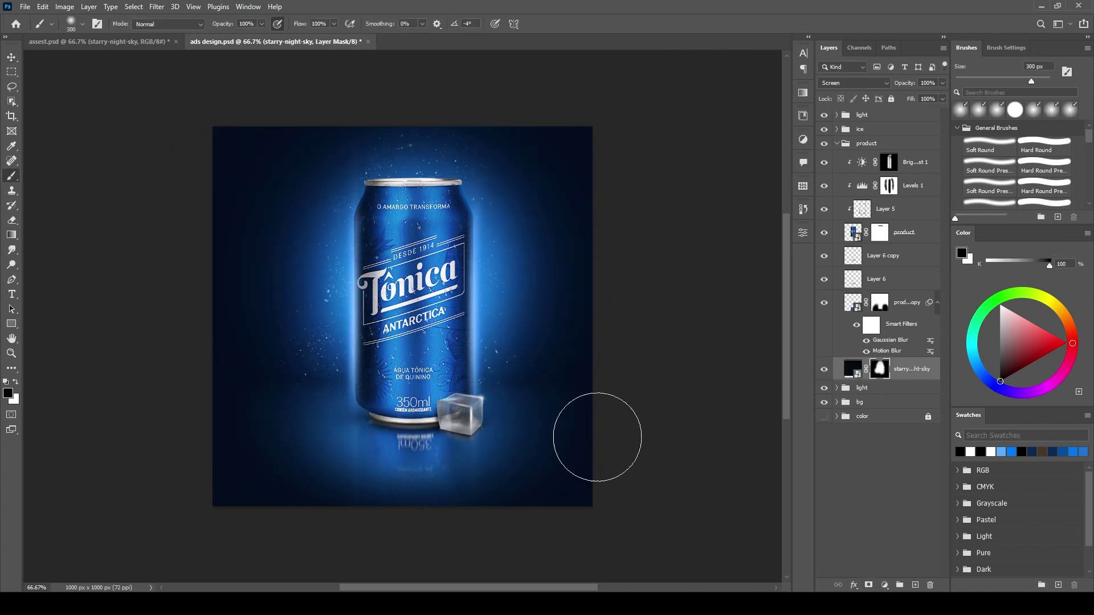
pyautogui.hotkey('ctrl', 'Tab')
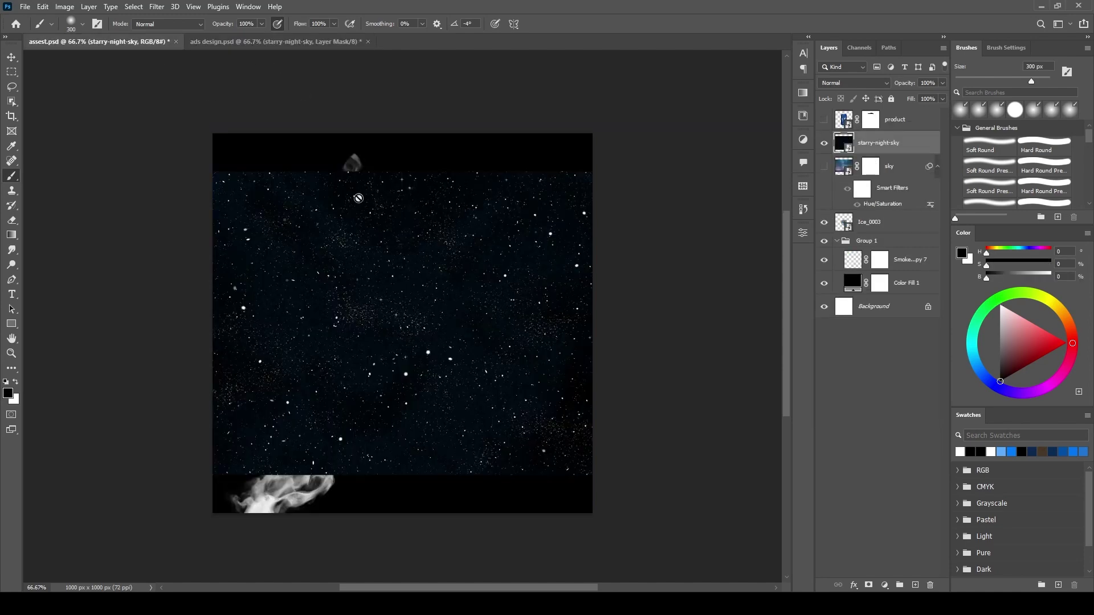
# Step: Bring the sky image into ads design in Overlay mode, placed below the product copy
pyautogui.moveTo(892, 170); pyautogui.dragTo(399, 285)
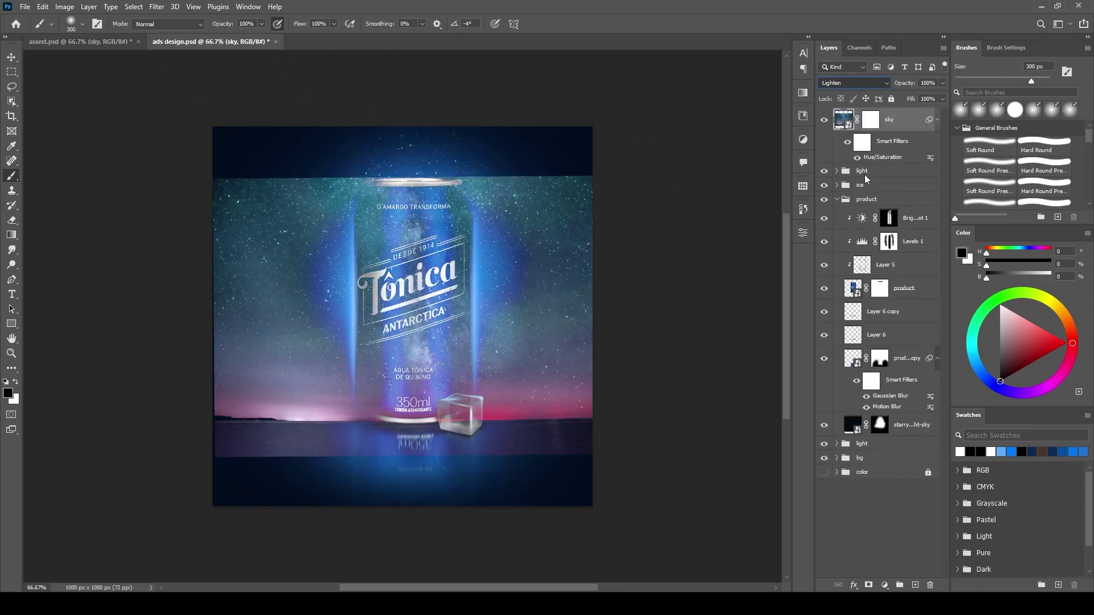
pyautogui.press('Up')
pyautogui.moveTo(910, 402); pyautogui.dragTo(906, 413)
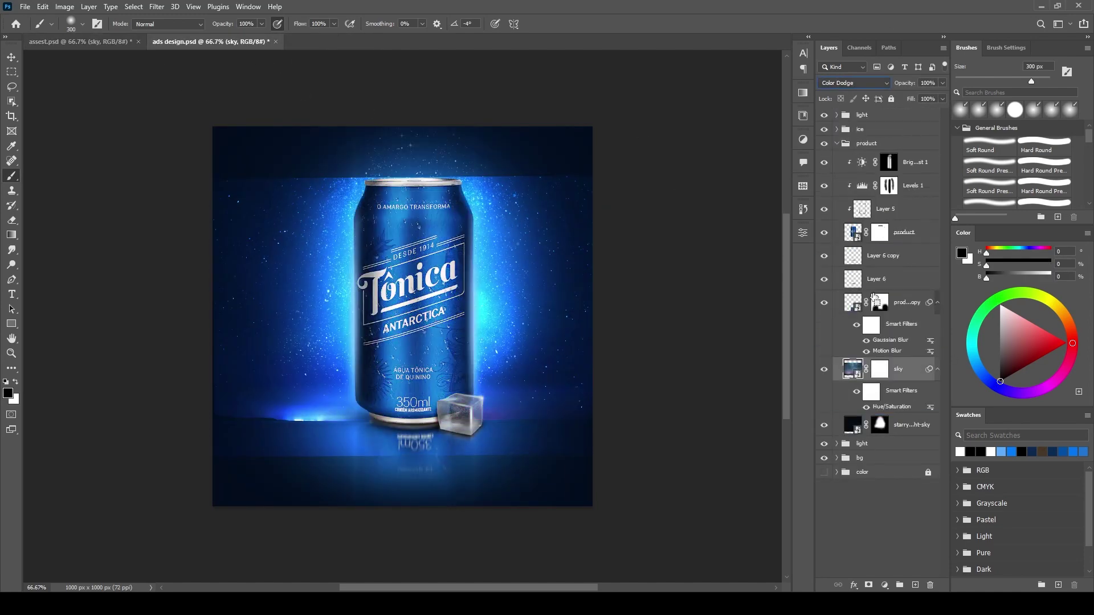
pyautogui.click(824, 425)
pyautogui.press('Down')
pyautogui.press('Down')
pyautogui.press('Down')
pyautogui.click(826, 427)
# Step: Invert the sky mask and paint with a soft brush so sky glows only around the can
pyautogui.click(888, 374)
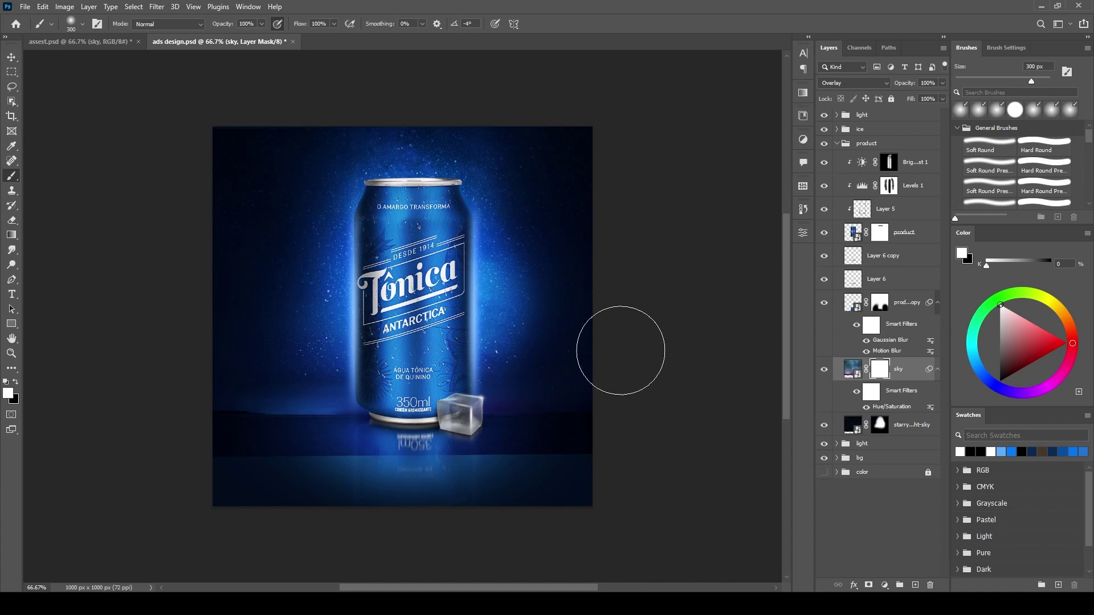
pyautogui.hotkey('ctrl', 'i')
pyautogui.moveTo(379, 336); pyautogui.dragTo(397, 250)
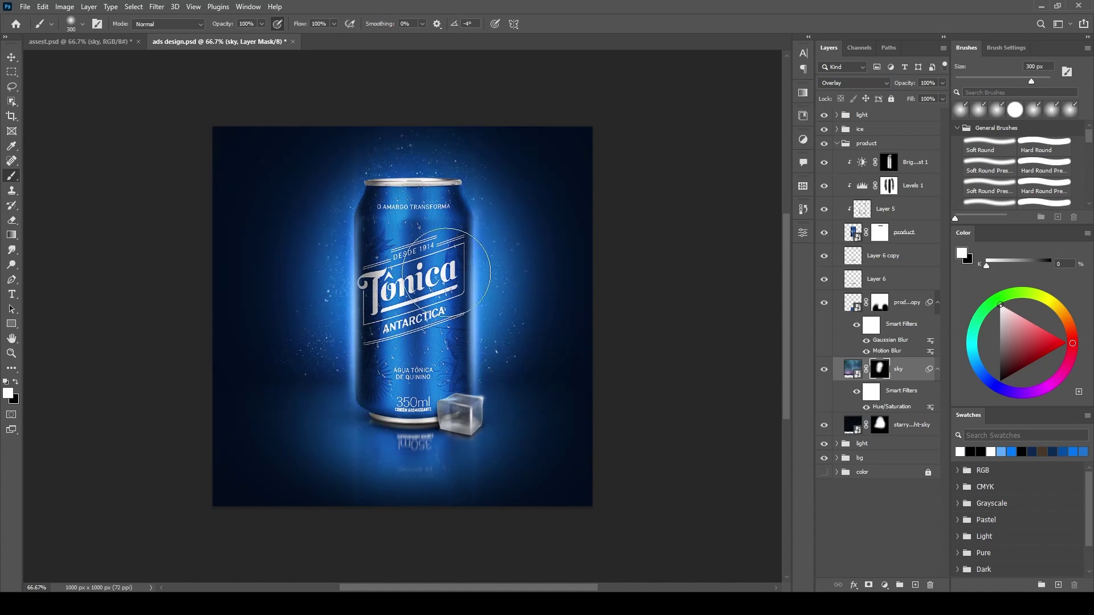
pyautogui.moveTo(392, 357); pyautogui.dragTo(398, 281)
pyautogui.press('x')
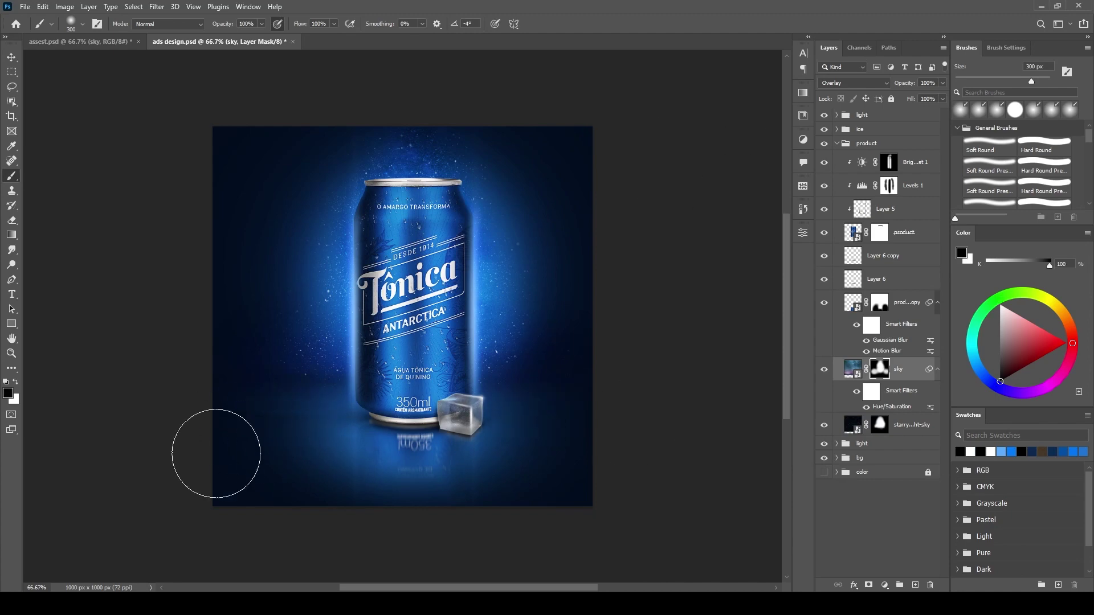
pyautogui.hotkey('ctrl', '2')
pyautogui.press('i')
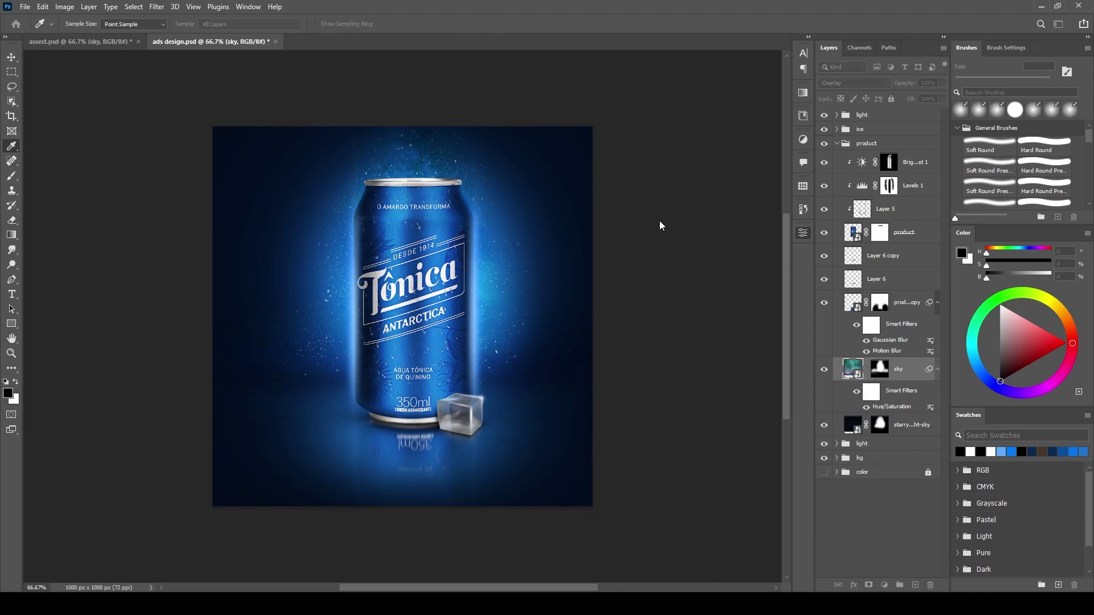
# Step: Create a new top layer and paint a bright blue glow set to Screen blending
pyautogui.press('v')
pyautogui.click(771, 235)
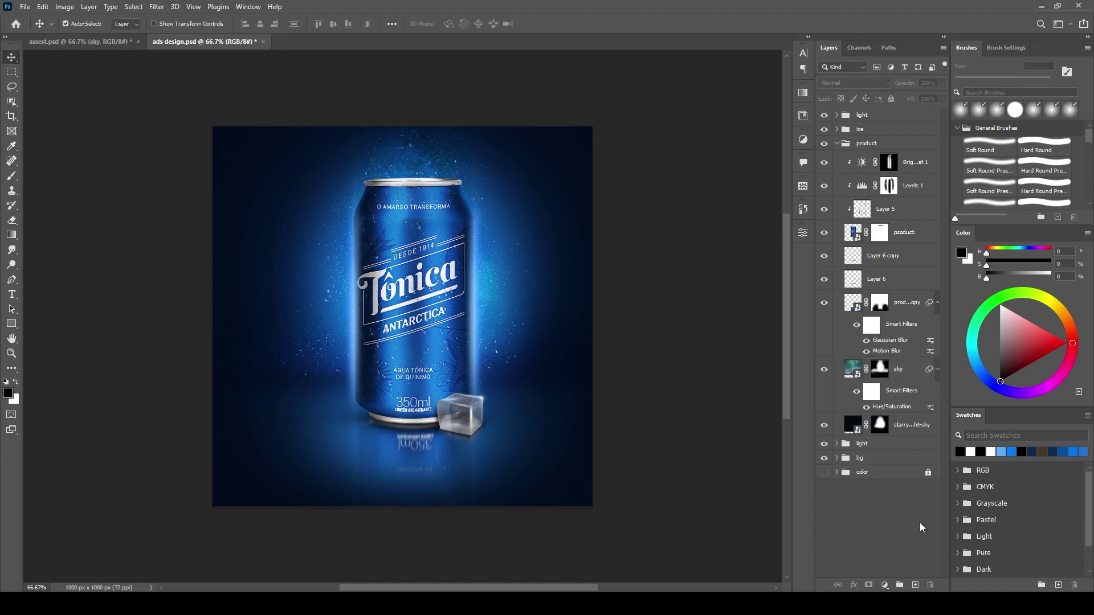
pyautogui.click(915, 585)
pyautogui.click(1012, 451)
pyautogui.press('b')
pyautogui.hotkey('shift', '+')
pyautogui.hotkey('shift', '+')
pyautogui.hotkey('shift', '+')
pyautogui.hotkey('shift', '+')
pyautogui.hotkey('shift', '+')
pyautogui.hotkey('shift', '+')
pyautogui.hotkey('shift', '+')
pyautogui.hotkey('shift', '+')
pyautogui.hotkey('shift', '+')
# Step: Squash the blue glow toward the can's base and widen it beneath the can
pyautogui.hotkey('ctrl', 't')
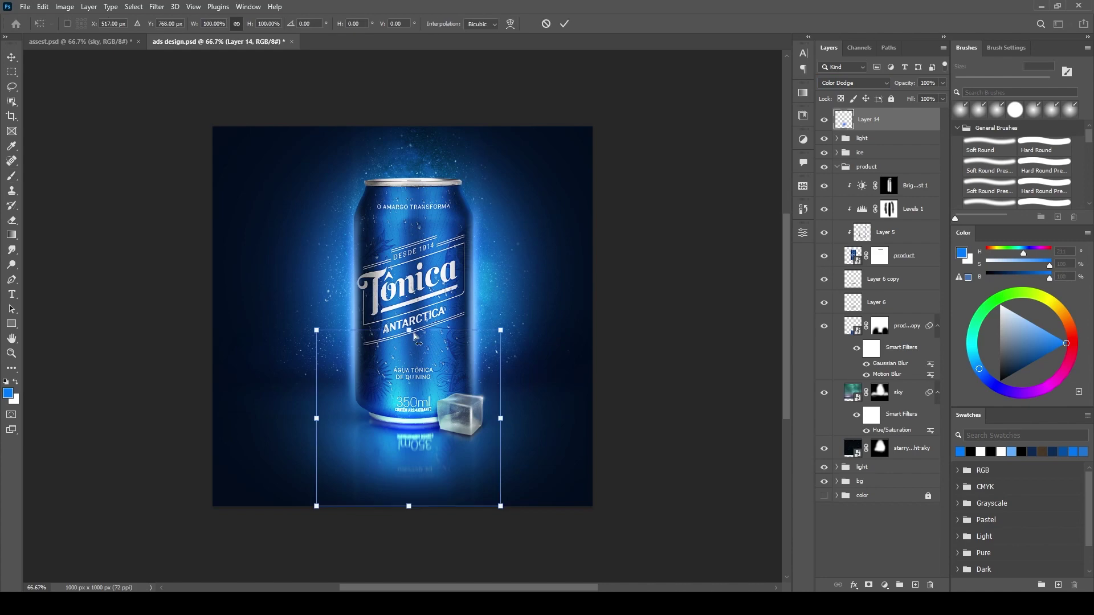
pyautogui.moveTo(408, 330); pyautogui.dragTo(408, 453)
pyautogui.press('Return')
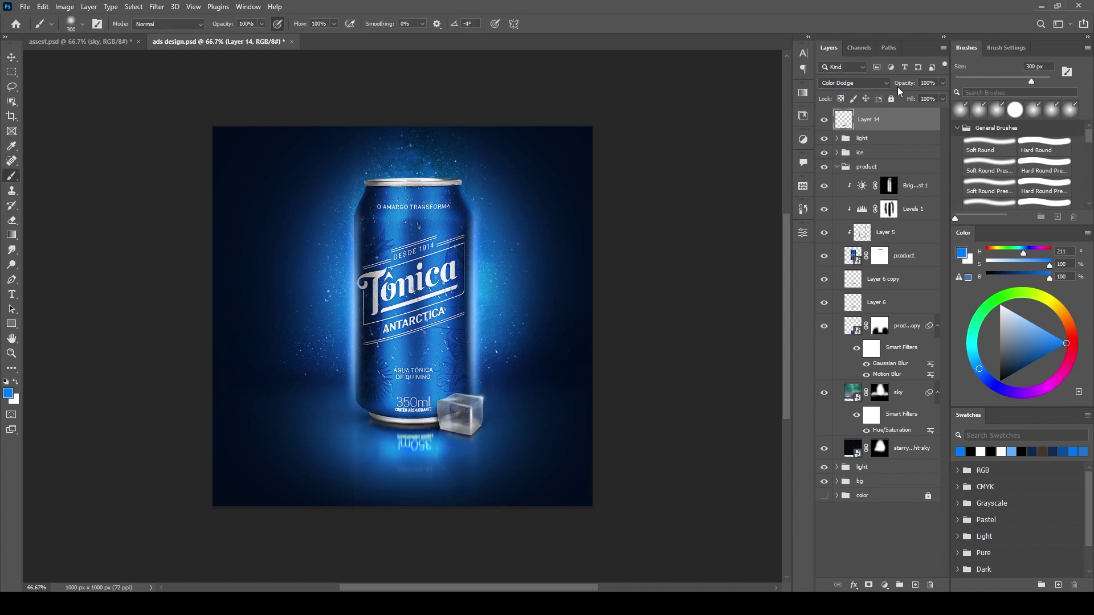
pyautogui.scroll(1, 853, 84)
pyautogui.hotkey('ctrl', 't')
pyautogui.moveTo(505, 444); pyautogui.dragTo(511, 451)
pyautogui.press('Return')
# Step: Set black as the painting colour and select Layer 13 in the light group for the smoke
pyautogui.click(879, 392)
pyautogui.press('d')
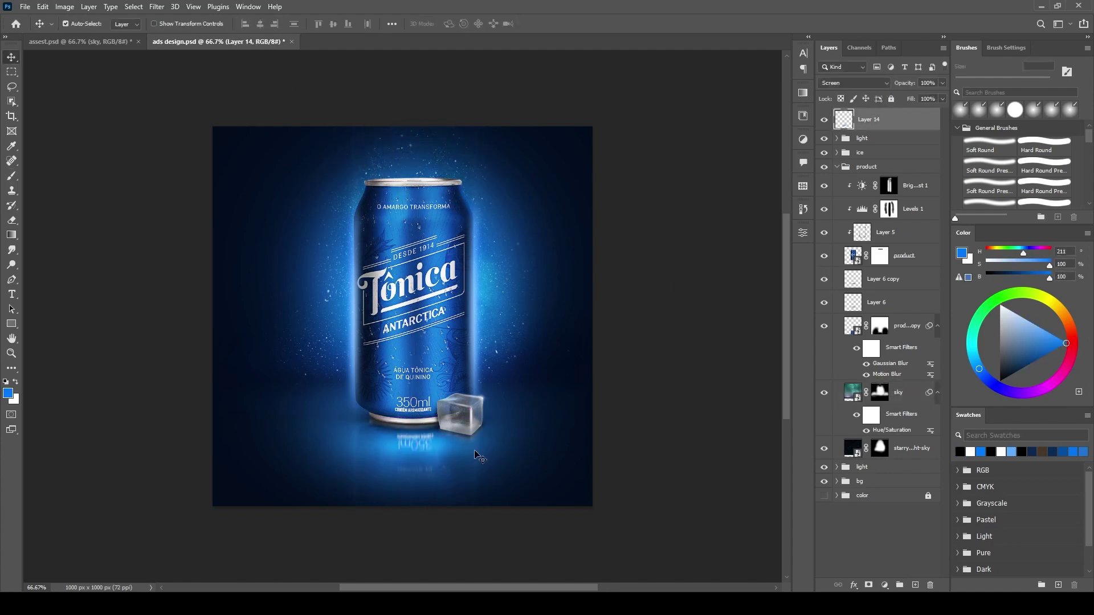
pyautogui.click(684, 417)
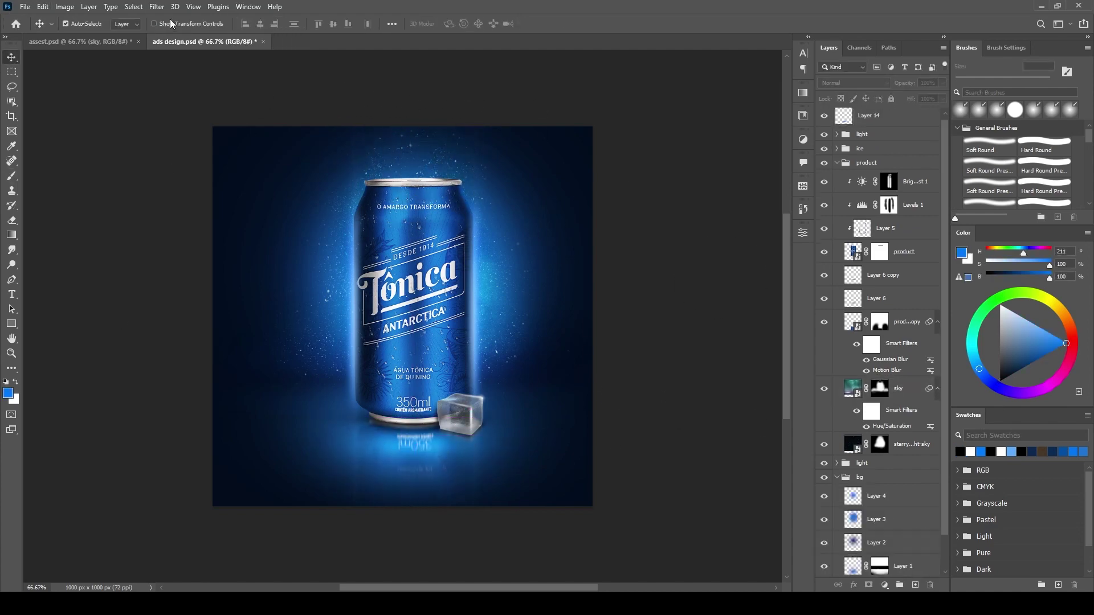
pyautogui.click(478, 309)
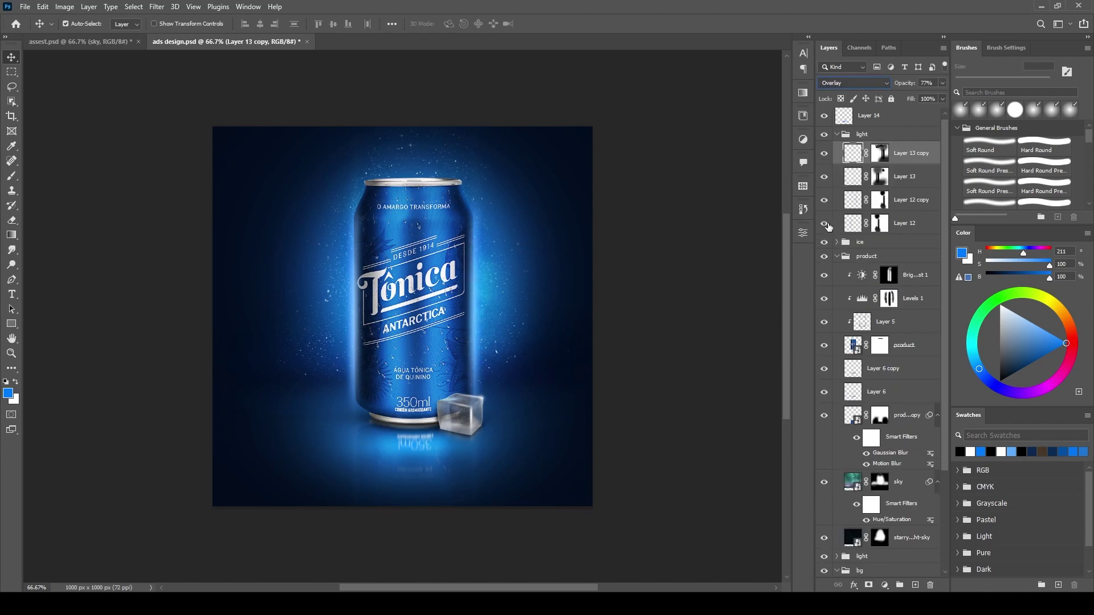
pyautogui.hotkey('alt', '[')
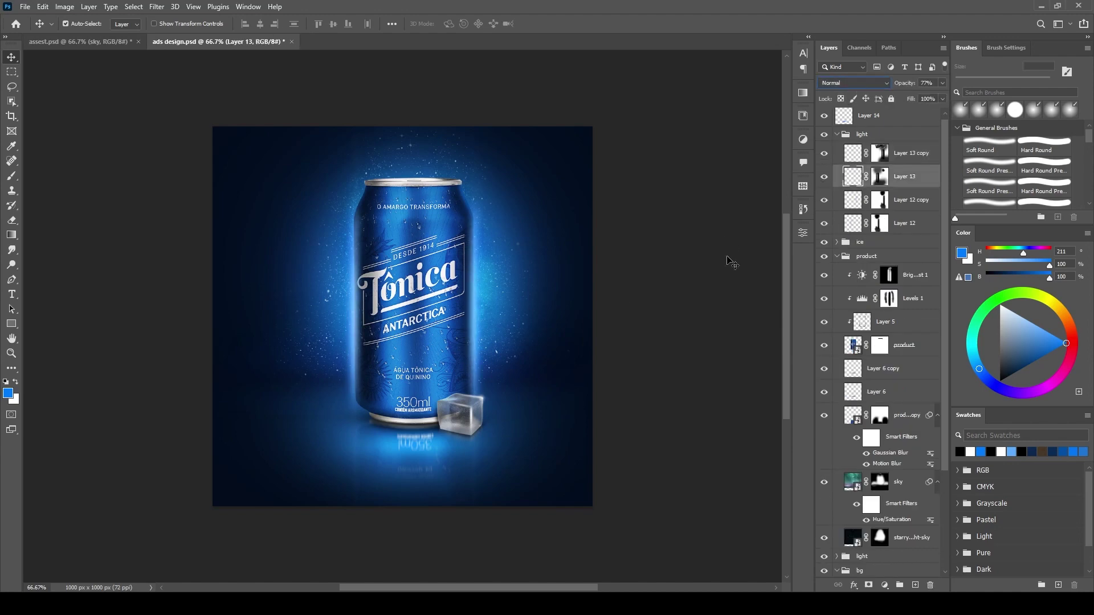
pyautogui.click(80, 42)
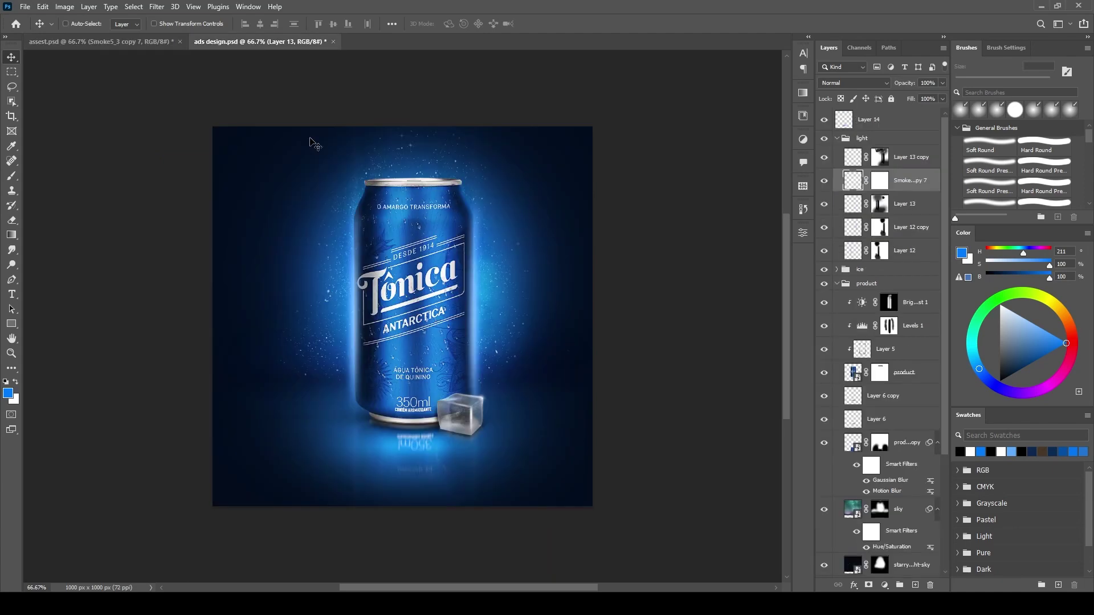
# Step: Tilt the pasted smoke about -13 degrees and slightly enlarge it
pyautogui.hotkey('ctrl', 't')
pyautogui.moveTo(602, 395); pyautogui.dragTo(497, 304)
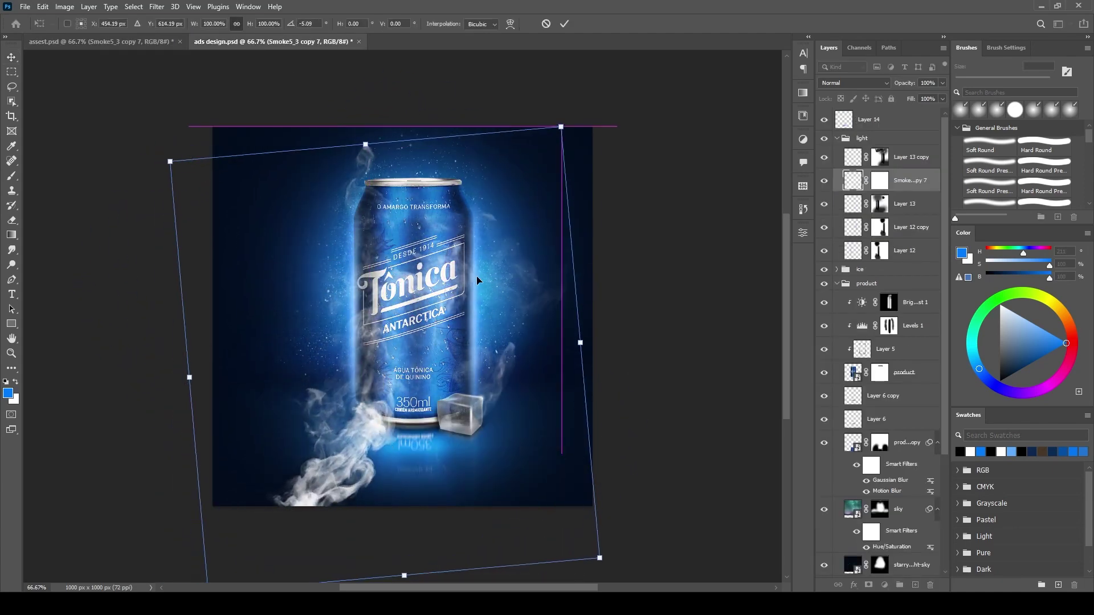
pyautogui.moveTo(615, 331); pyautogui.dragTo(609, 394)
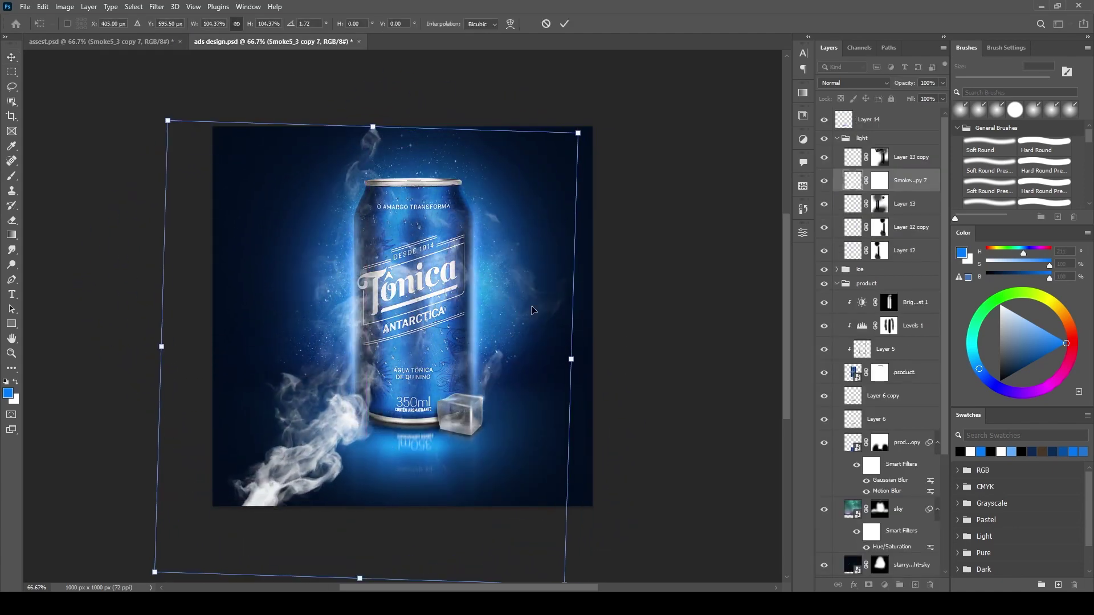
pyautogui.click(564, 24)
# Step: Add a black mask to the smoke, paint it back near the can, and hide smoke covering the can
pyautogui.click(868, 586)
pyautogui.hotkey('ctrl', 'i')
pyautogui.press('b')
pyautogui.moveTo(319, 342)
pyautogui.mouseDown()
pyautogui.moveTo(342, 256)
pyautogui.moveTo(322, 175)
pyautogui.moveTo(306, 391)
pyautogui.moveTo(335, 454)
pyautogui.mouseUp()
pyautogui.press('x')
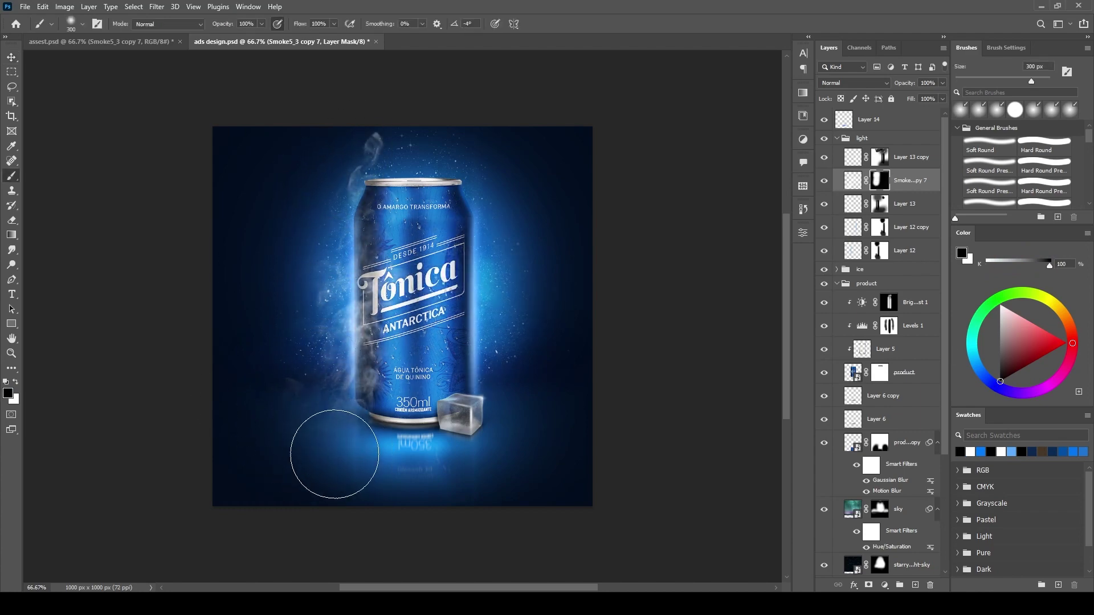
pyautogui.hotkey('ctrl', '+')
pyautogui.press('[')
pyautogui.press('[')
pyautogui.press('[')
pyautogui.moveTo(410, 240)
pyautogui.mouseDown()
pyautogui.moveTo(371, 353)
pyautogui.moveTo(362, 455)
pyautogui.mouseUp()
# Step: Duplicate the smoke and place the mirrored copy on the can's right
pyautogui.hotkey('ctrl', 'j')
pyautogui.hotkey('ctrl', 't')
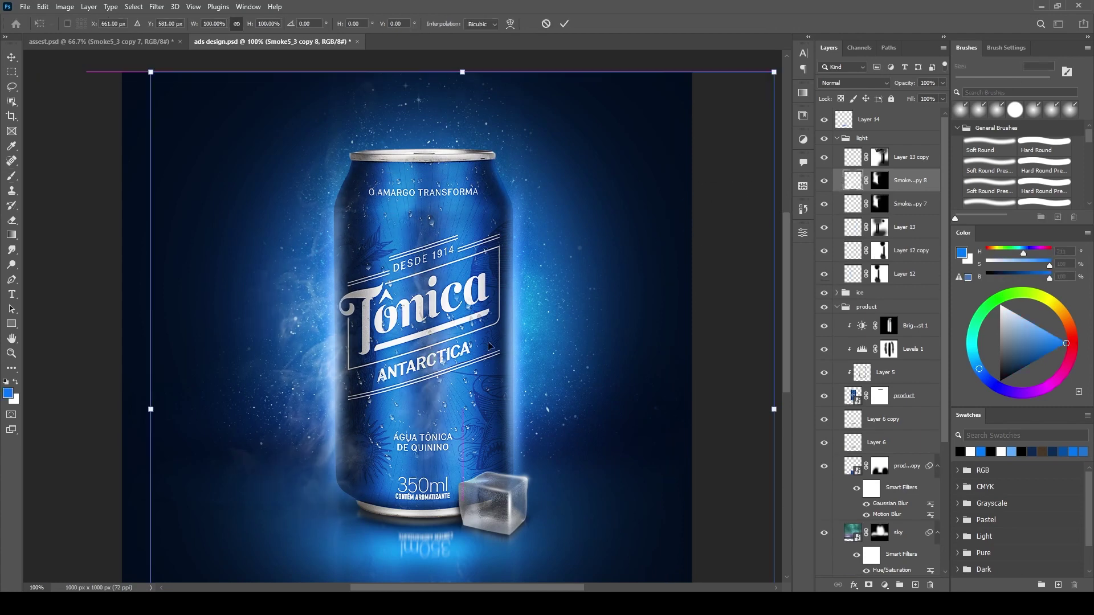
pyautogui.moveTo(530, 349); pyautogui.dragTo(573, 287)
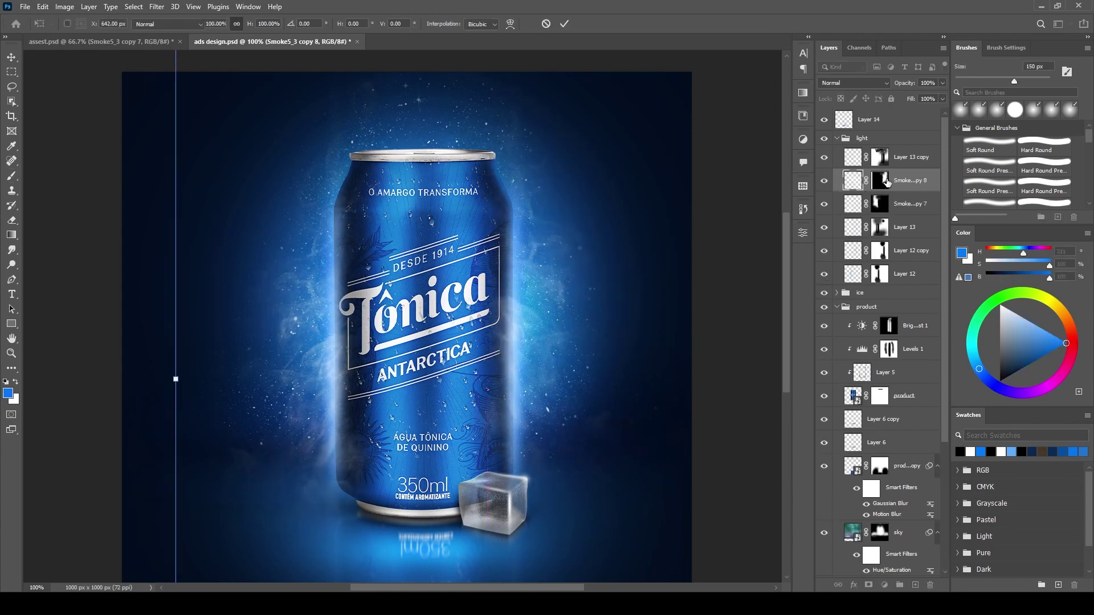
pyautogui.press('Return')
pyautogui.click(882, 181)
pyautogui.hotkey('ctrl', '-')
pyautogui.hotkey('ctrl', '+')
pyautogui.hotkey('ctrl', '+')
# Step: Lower Levels 1 opacity to 34% and drag another smoke copy to the canvas's right
pyautogui.click(911, 349)
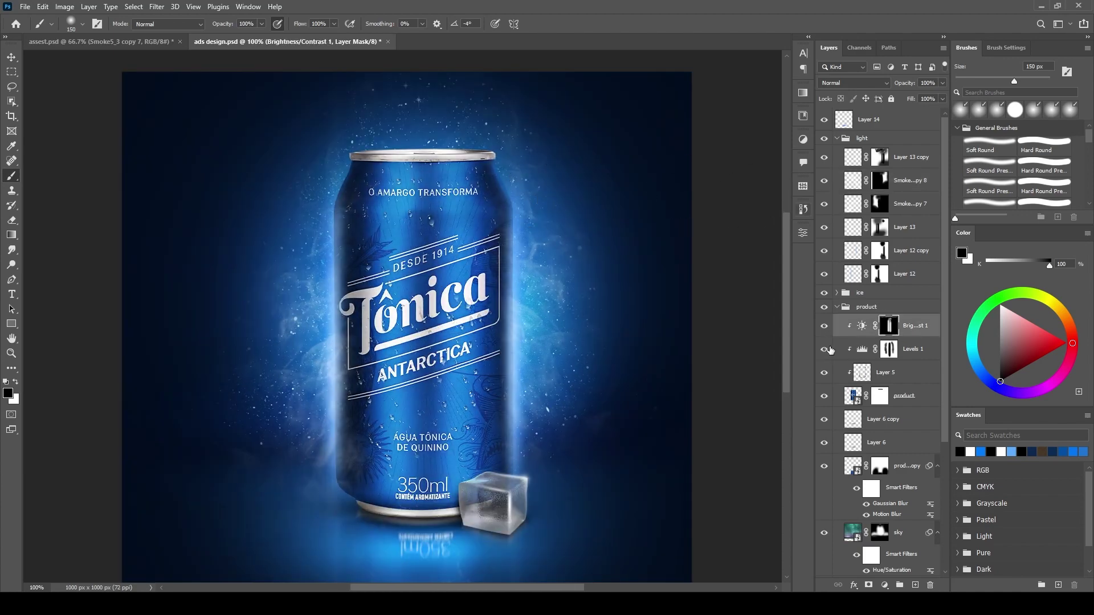
pyautogui.moveTo(904, 83); pyautogui.dragTo(878, 86)
pyautogui.hotkey('ctrl', '-')
pyautogui.hotkey('ctrl', '-')
pyautogui.hotkey('ctrl', '+')
pyautogui.hotkey('ctrl', '+')
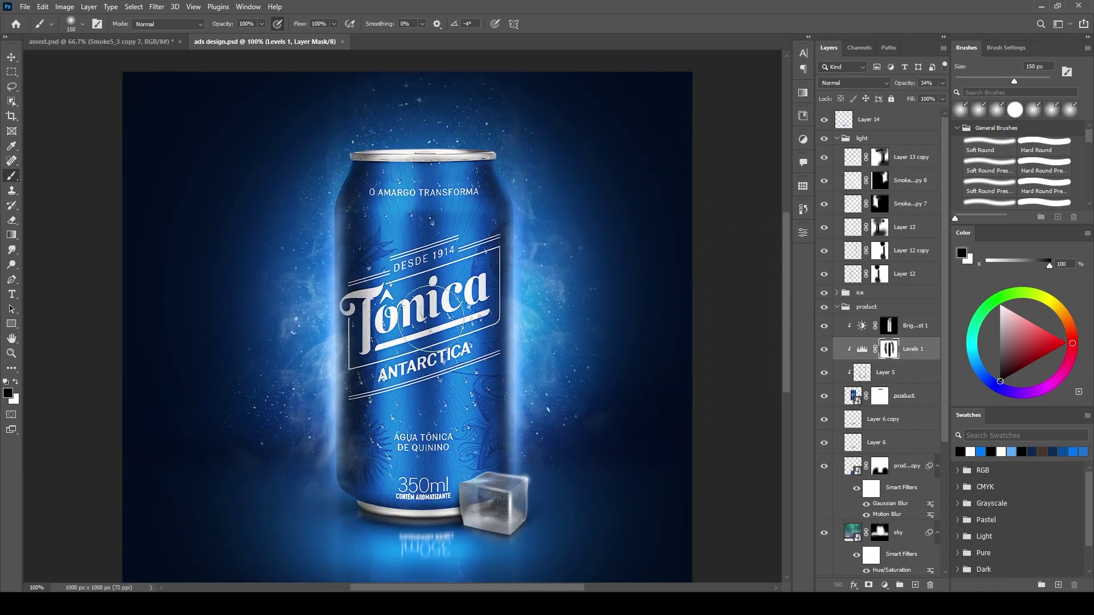
pyautogui.press('v')
pyautogui.moveTo(604, 191); pyautogui.dragTo(691, 190)
pyautogui.hotkey('ctrl', 't')
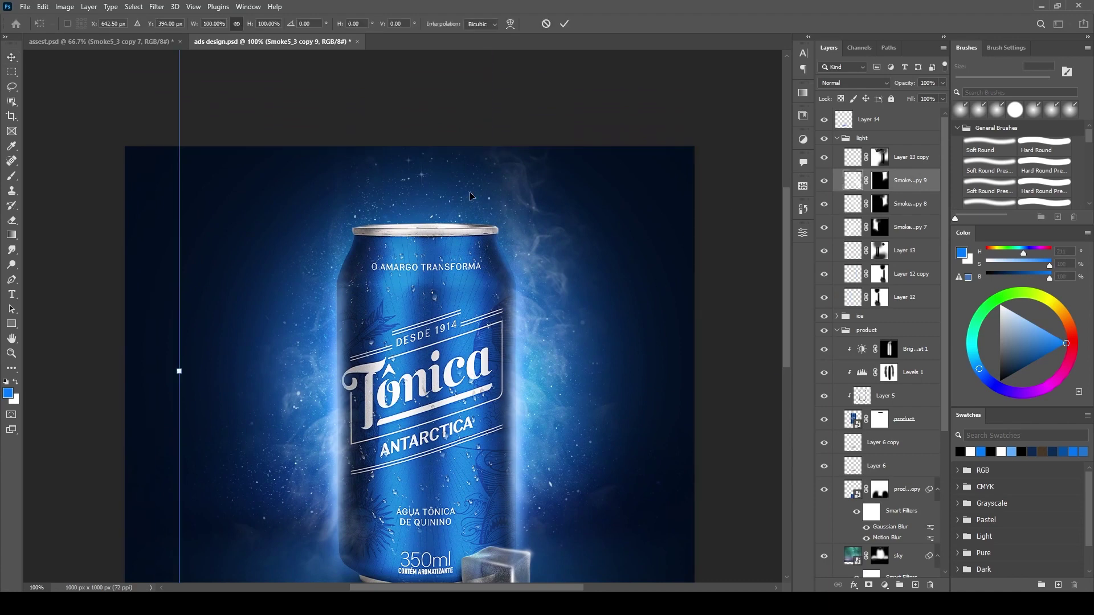
# Step: Rotate smoke copy 9 about -29 degrees
pyautogui.hotkey('ctrl', '-')
pyautogui.moveTo(712, 319); pyautogui.dragTo(515, 325)
pyautogui.press('Return')
pyautogui.click(879, 180)
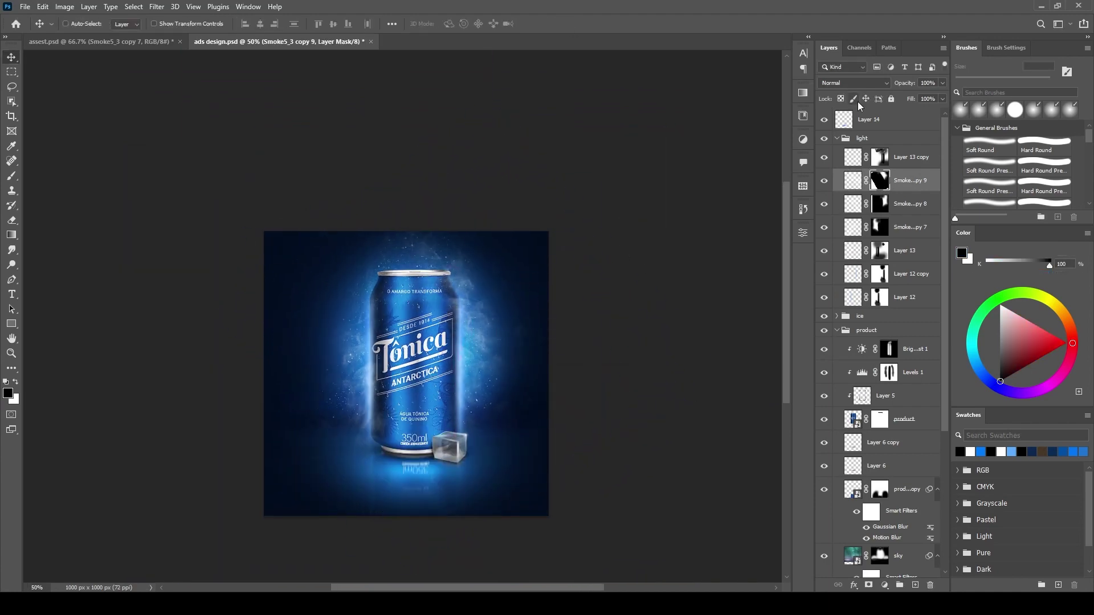
# Step: Move the three smoke layers above the light group and group them as 'smoke'
pyautogui.keyDown('shift'); pyautogui.click(906, 227); pyautogui.keyUp('shift')
pyautogui.moveTo(906, 226); pyautogui.dragTo(889, 130)
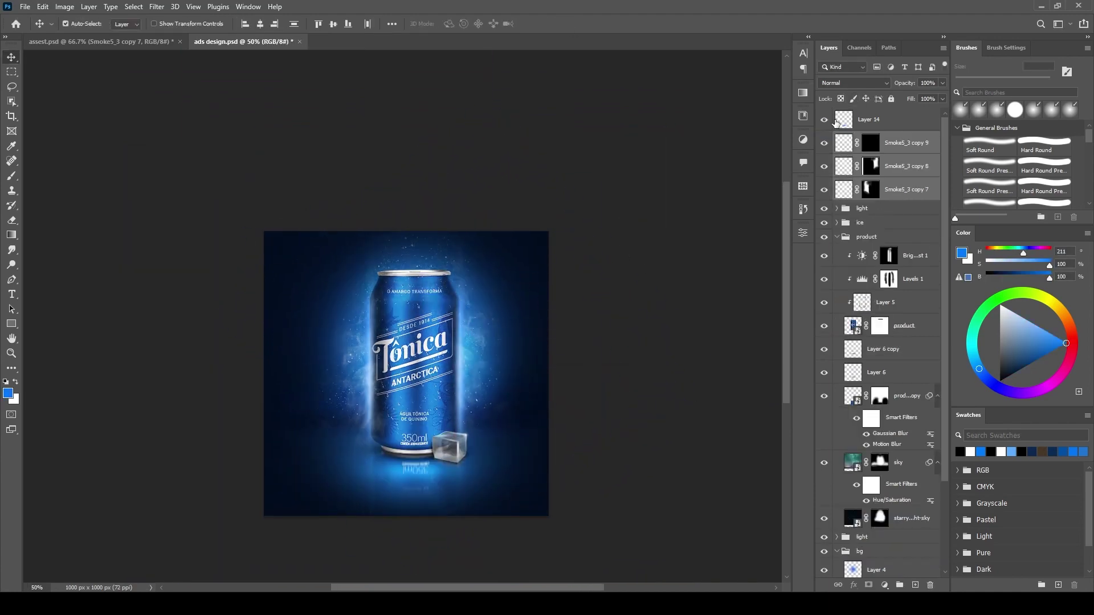
pyautogui.click(837, 236)
pyautogui.hotkey('ctrl', 'g')
pyautogui.doubleClick(866, 114)
pyautogui.write('smoke')
# Step: Paint the top smoke layer's mask to reveal more smoke right of the can
pyautogui.click(837, 115)
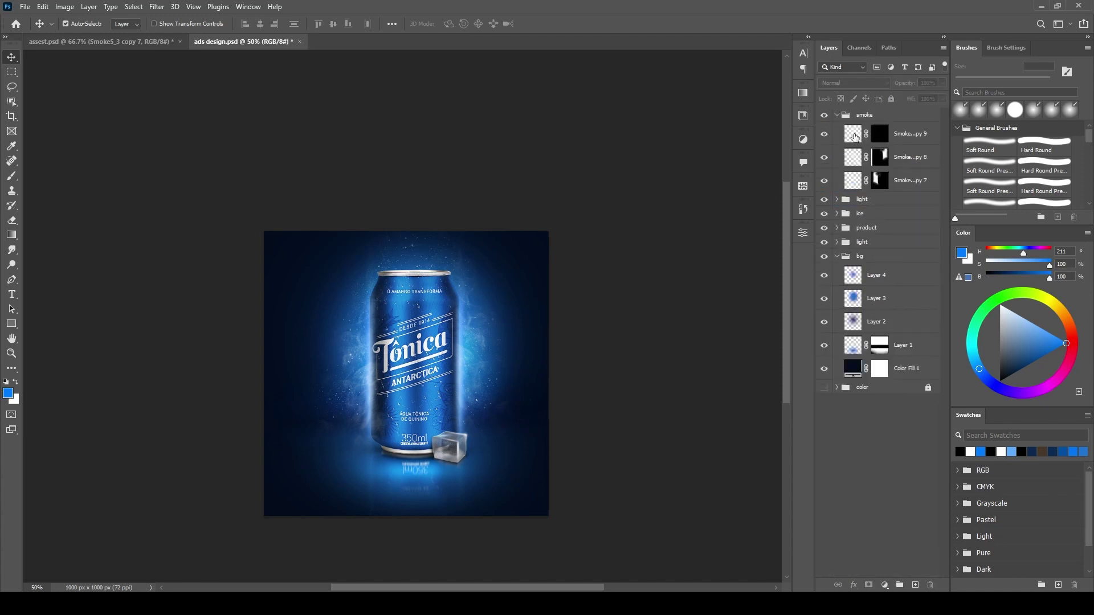
pyautogui.click(879, 133)
pyautogui.press('b')
pyautogui.hotkey('ctrl', '1')
pyautogui.moveTo(513, 260); pyautogui.dragTo(513, 183)
pyautogui.press('x')
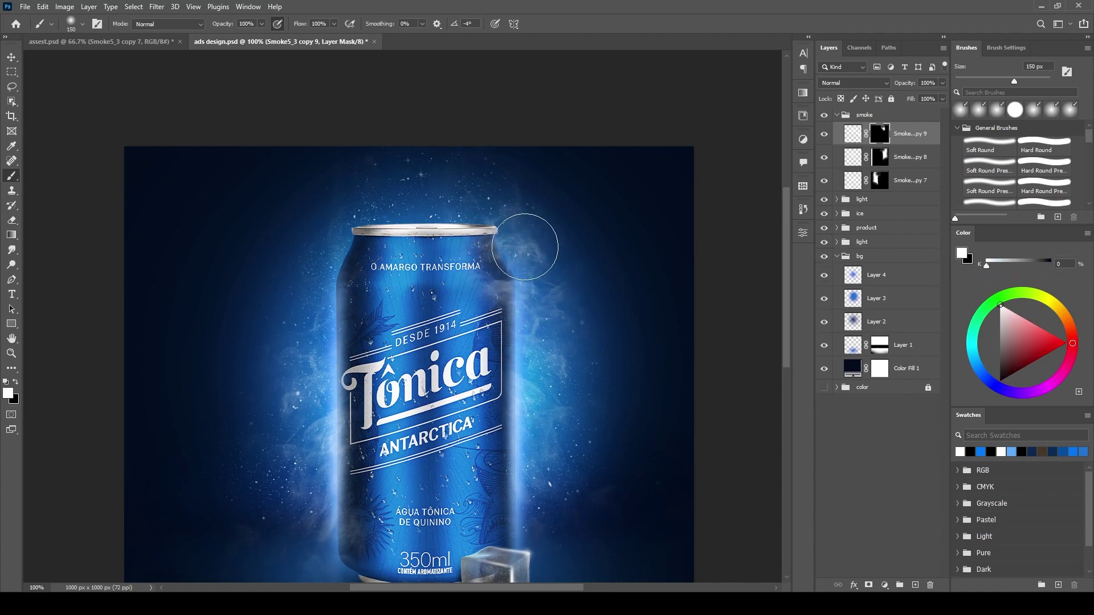
# Step: Duplicate the smoke layer and rotate the new copy
pyautogui.hotkey('ctrl', 'j')
pyautogui.hotkey('ctrl', 't')
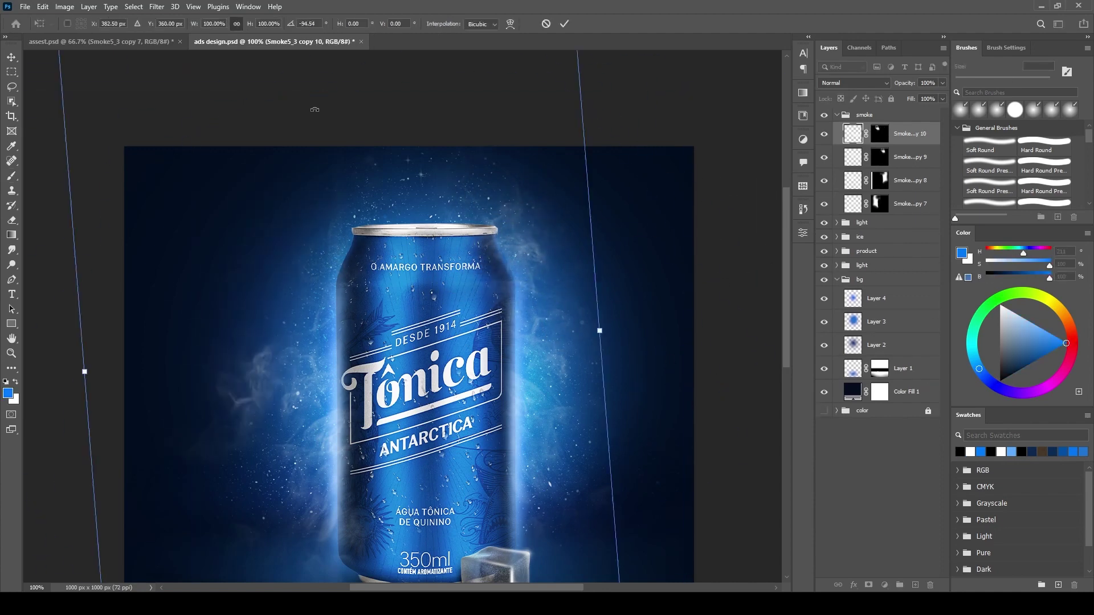
pyautogui.moveTo(741, 320); pyautogui.dragTo(713, 485)
pyautogui.press('Return')
pyautogui.hotkey('ctrl', '\\')
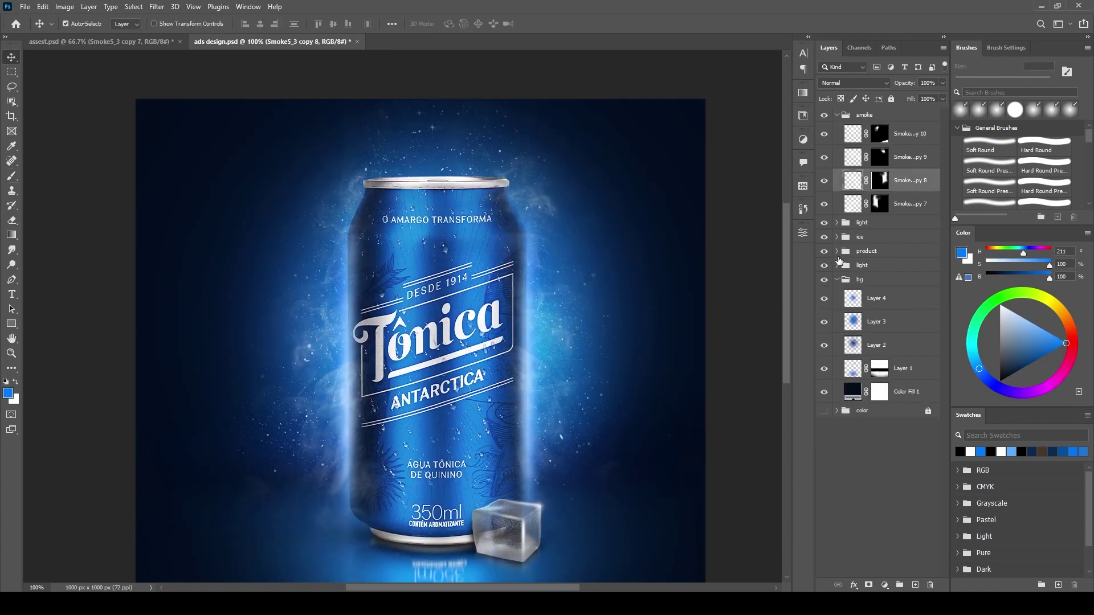
# Step: Collapse the bg and smoke groups, expand the product group, and select the sky layer
pyautogui.click(837, 279)
pyautogui.click(837, 114)
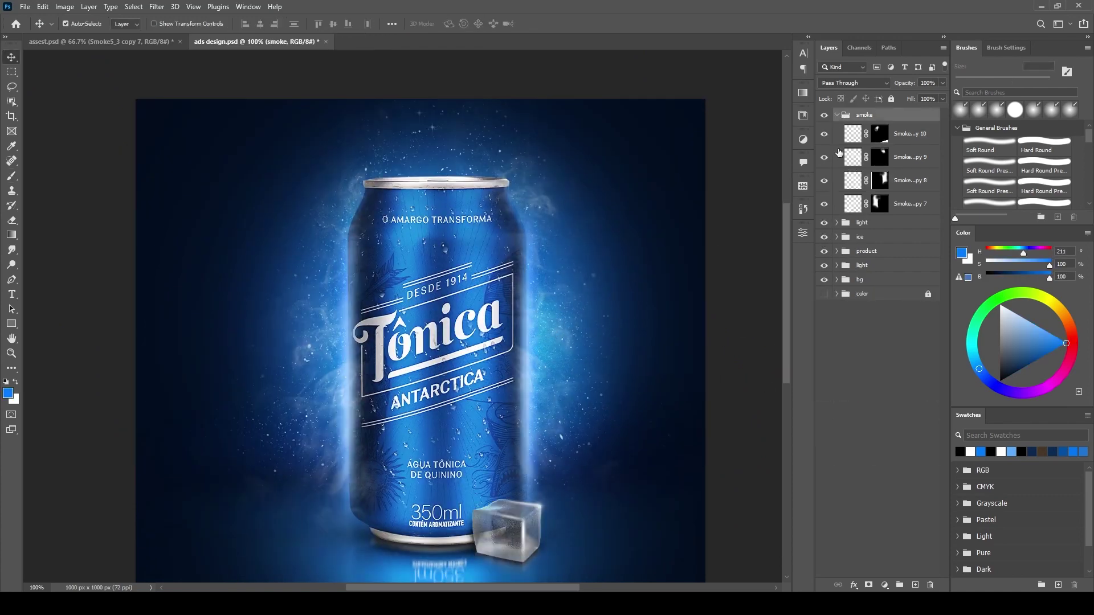
pyautogui.click(837, 158)
pyautogui.click(898, 383)
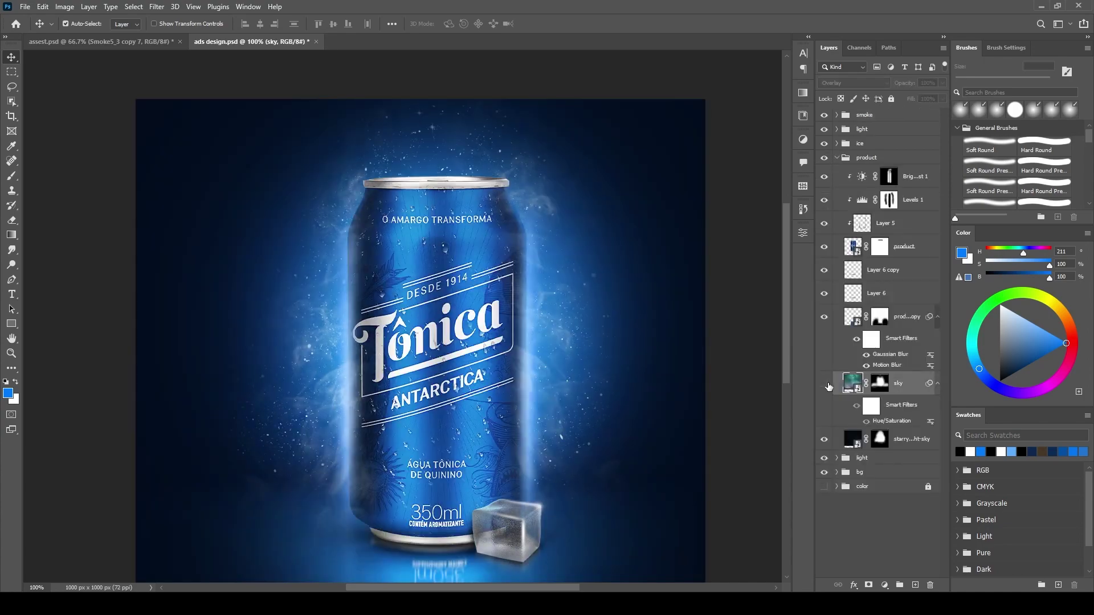
pyautogui.press('i')
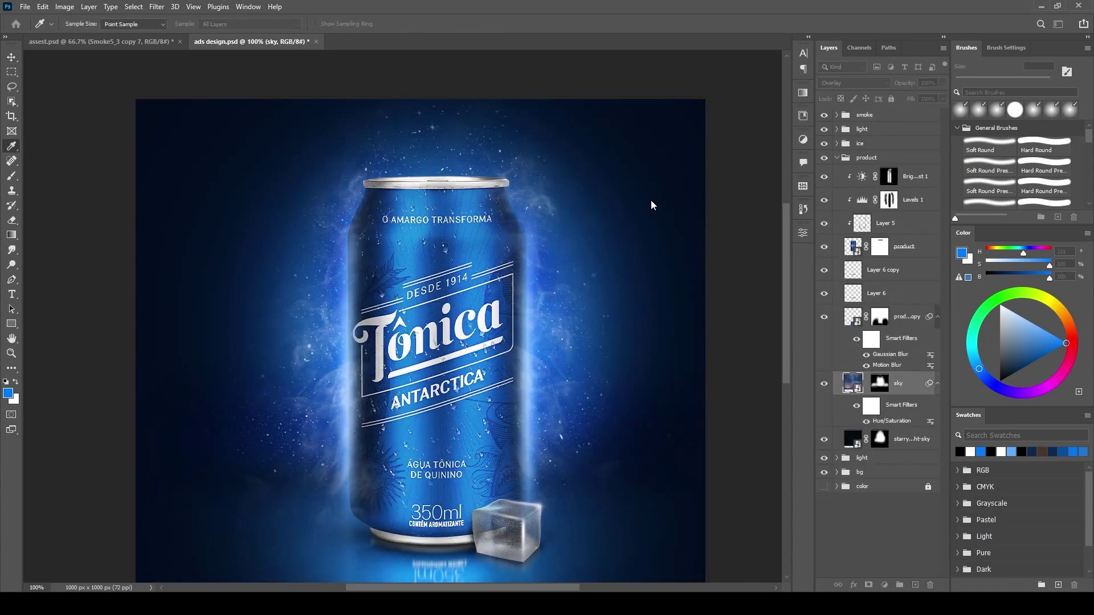
pyautogui.press('v')
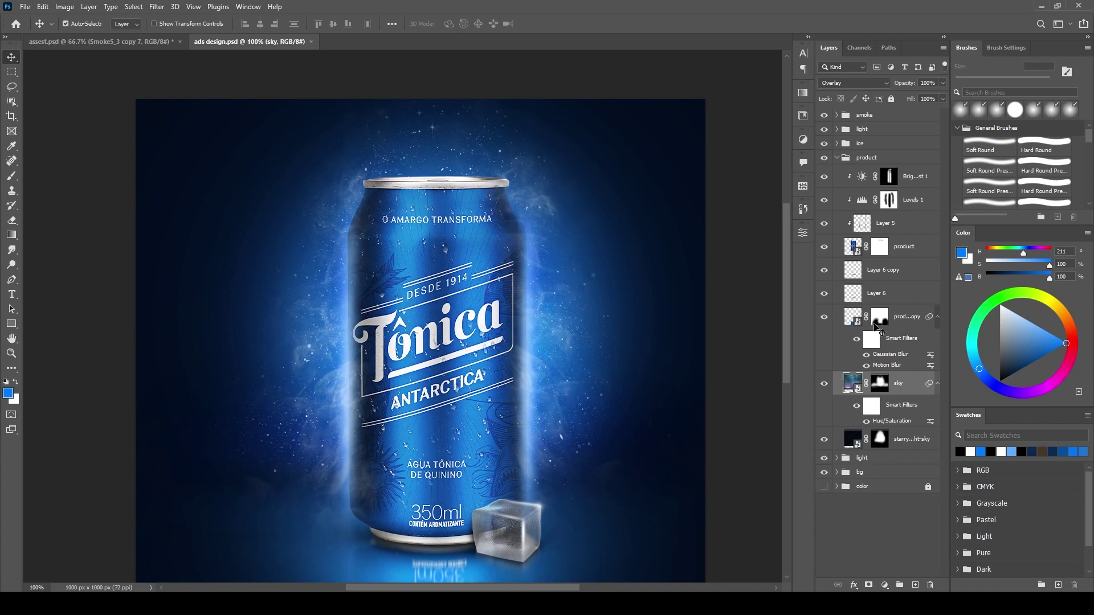
# Step: Add new Layer 15 above Brightness/Contrast 1 in the product group and paint on it
pyautogui.click(889, 176)
pyautogui.click(916, 587)
pyautogui.press('b')
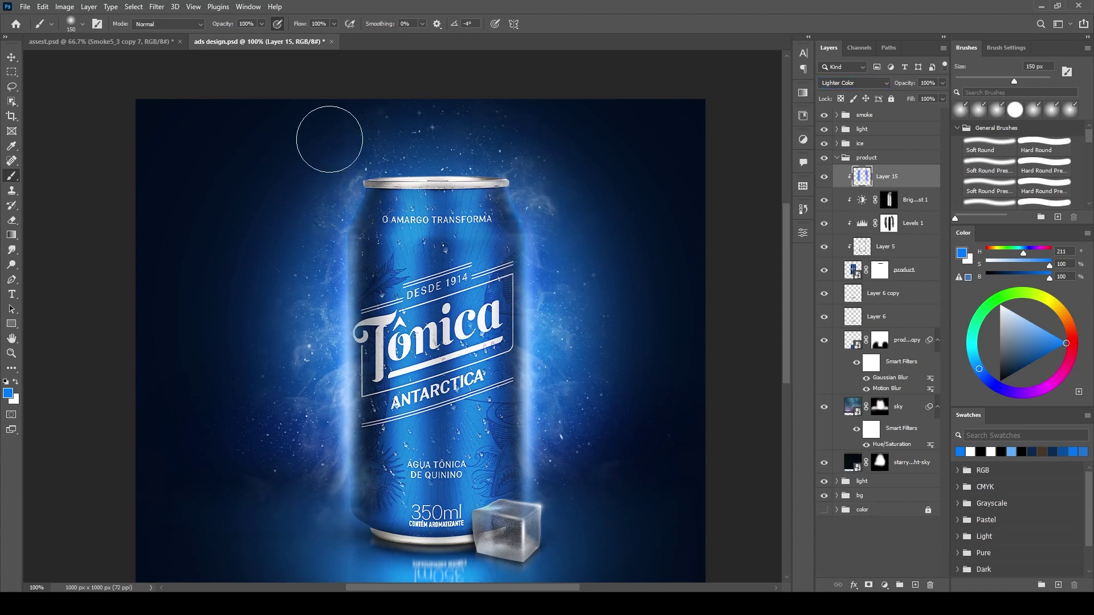
pyautogui.hotkey('ctrl', '-')
pyautogui.press('v')
pyautogui.click(498, 279)
# Step: Add smoke copy 11 beside the ice cube, rotated, with an inverted mask painted back around it
pyautogui.moveTo(491, 222); pyautogui.dragTo(473, 464)
pyautogui.click(880, 160)
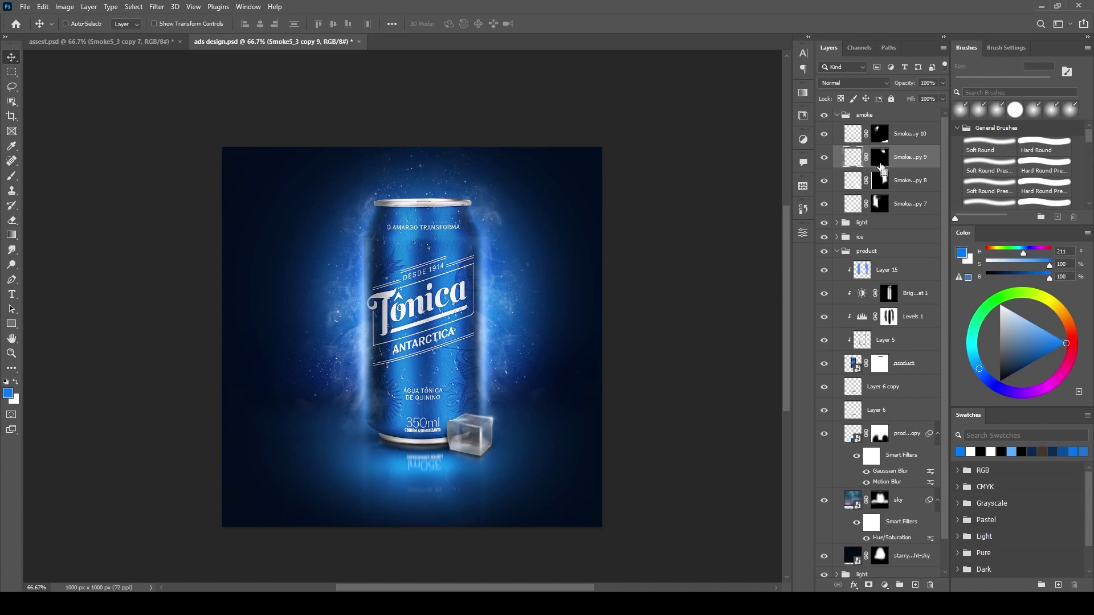
pyautogui.moveTo(473, 257); pyautogui.dragTo(456, 363)
pyautogui.hotkey('ctrl', 't')
pyautogui.moveTo(781, 276); pyautogui.dragTo(587, 308)
pyautogui.press('Return')
pyautogui.hotkey('ctrl', 'i')
pyautogui.press('b')
pyautogui.moveTo(456, 416); pyautogui.dragTo(518, 464)
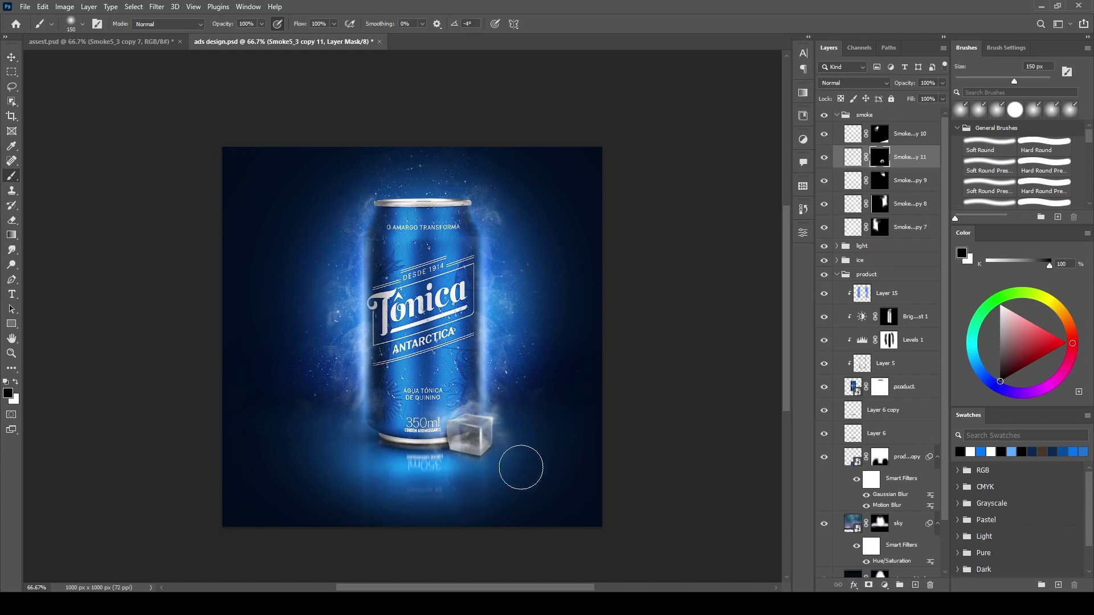
# Step: Set the Layer 14 light streaks to Screen blending at 80% opacity
pyautogui.click(12, 57)
pyautogui.click(422, 319)
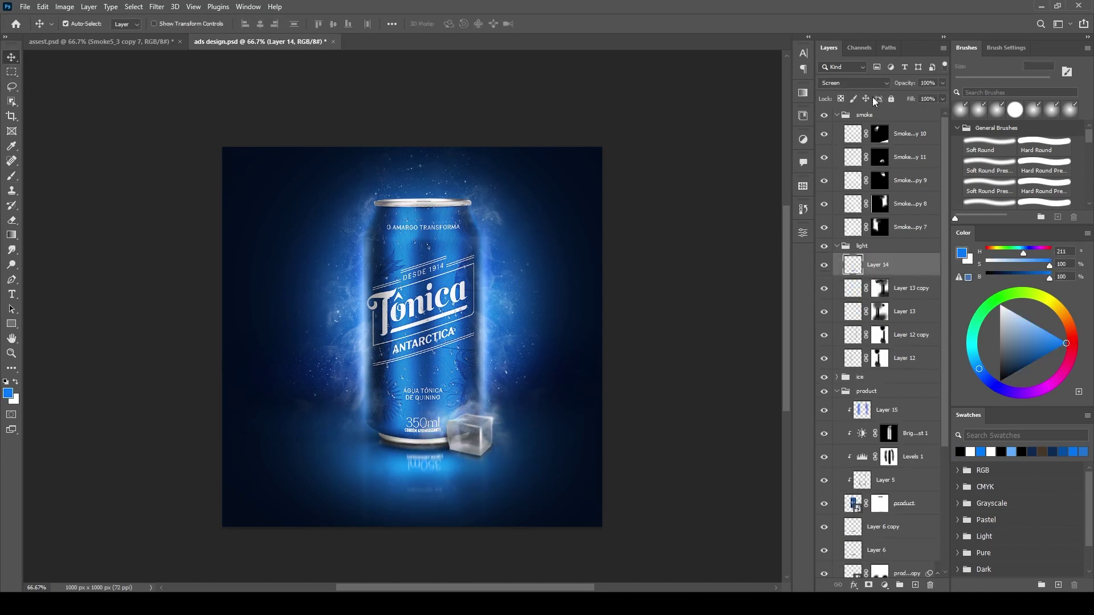
pyautogui.hotkey('shift', '-')
pyautogui.hotkey('shift', '-')
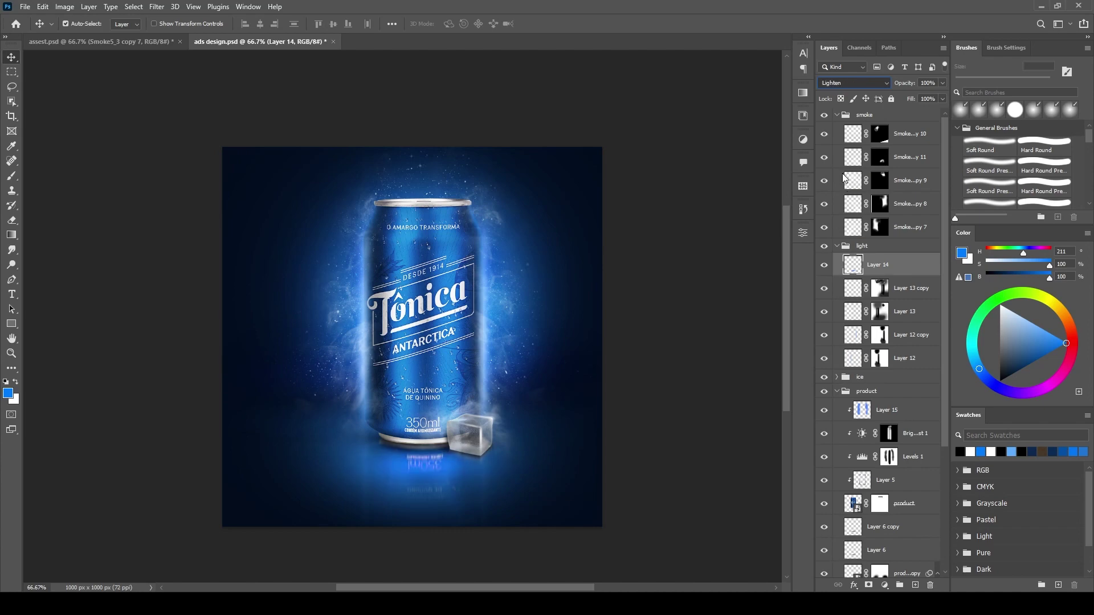
pyautogui.moveTo(904, 85); pyautogui.dragTo(896, 85)
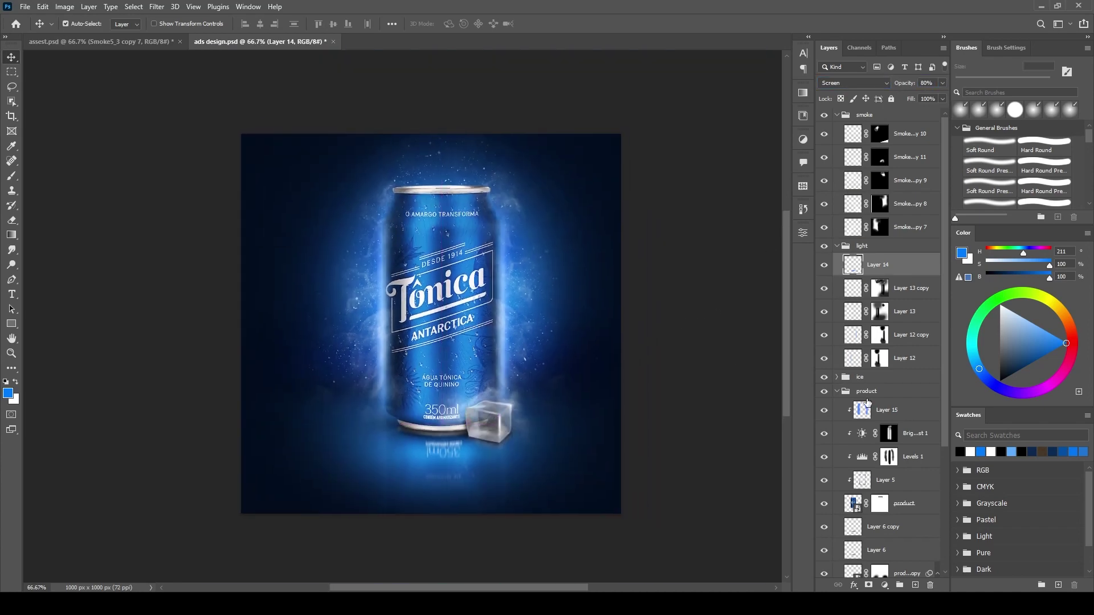
# Step: Add an empty Layer 16 above the lower light group
pyautogui.click(836, 391)
pyautogui.click(878, 405)
pyautogui.hotkey('ctrl', 'shift', 'alt', 'n')
# Step: Paint a sampled light-blue glow on Layer 16, set it to Overlay and shrink it to frame the can
pyautogui.press('i')
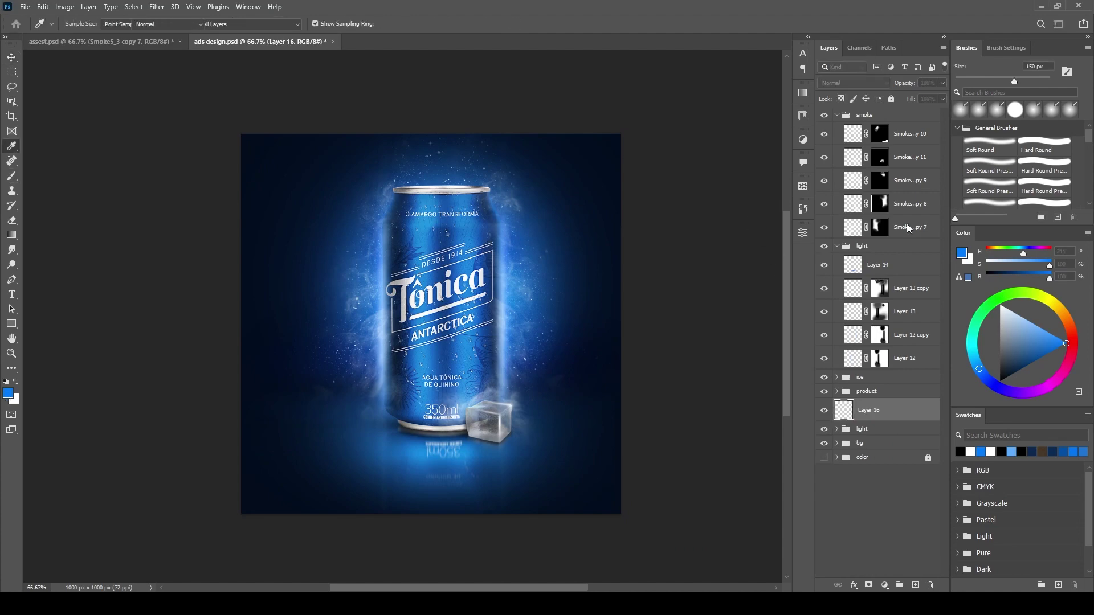
pyautogui.click(438, 259)
pyautogui.press('b')
pyautogui.click(463, 294)
pyautogui.click(854, 83)
pyautogui.scroll(-13, 854, 83)
pyautogui.moveTo(615, 338); pyautogui.dragTo(554, 326)
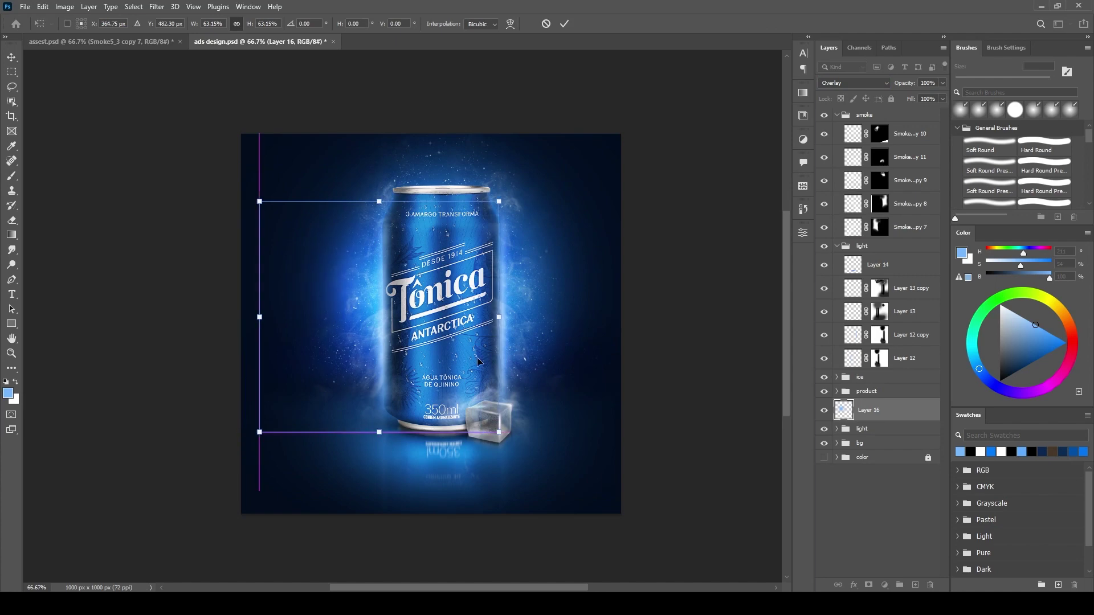
pyautogui.press('Return')
pyautogui.press('b')
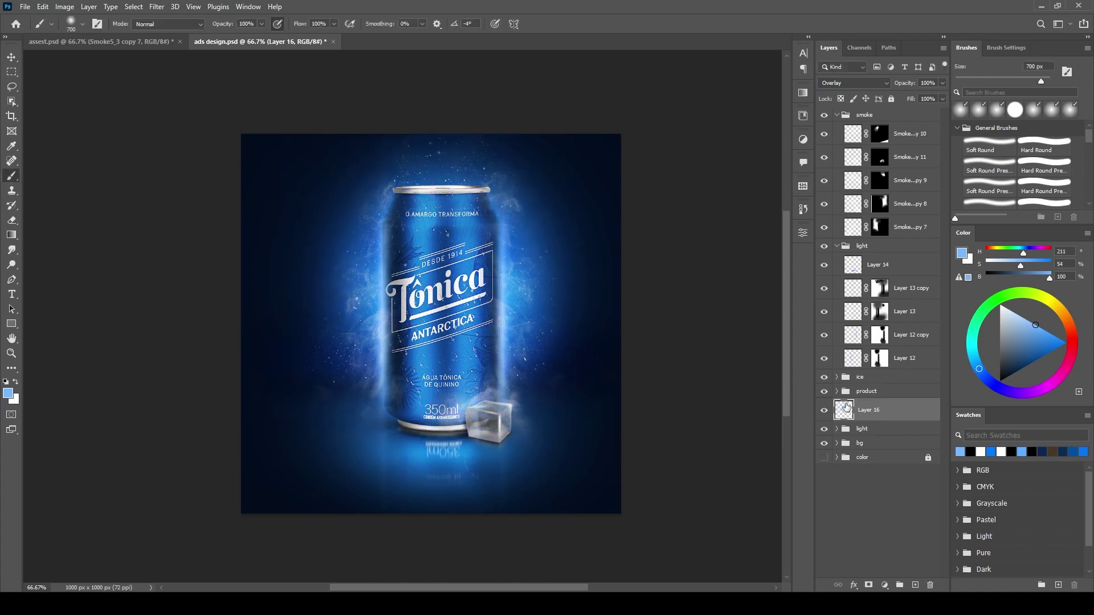
pyautogui.press('Delete')
# Step: Add a squashed, masked Color Dodge glow band of saturated light blue at the can top in the lower light group
pyautogui.click(836, 408)
pyautogui.click(915, 586)
pyautogui.click(999, 321)
pyautogui.click(442, 177)
pyautogui.hotkey('ctrl', 't')
pyautogui.moveTo(443, 85); pyautogui.dragTo(443, 190)
pyautogui.moveTo(467, 228); pyautogui.dragTo(467, 192)
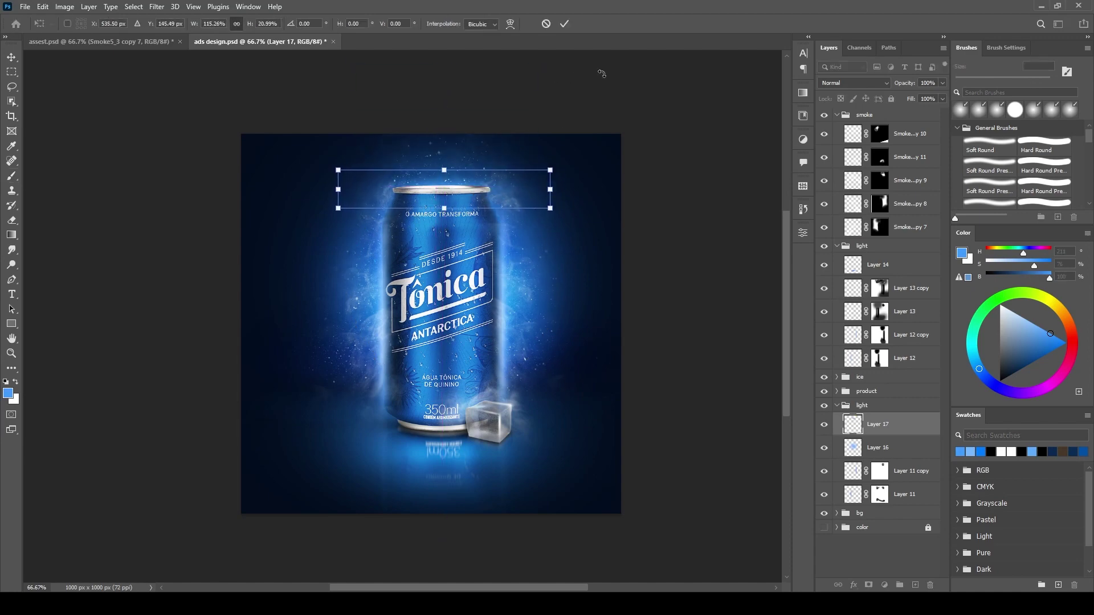
pyautogui.press('Return')
pyautogui.click(853, 83)
pyautogui.click(861, 186)
pyautogui.click(869, 585)
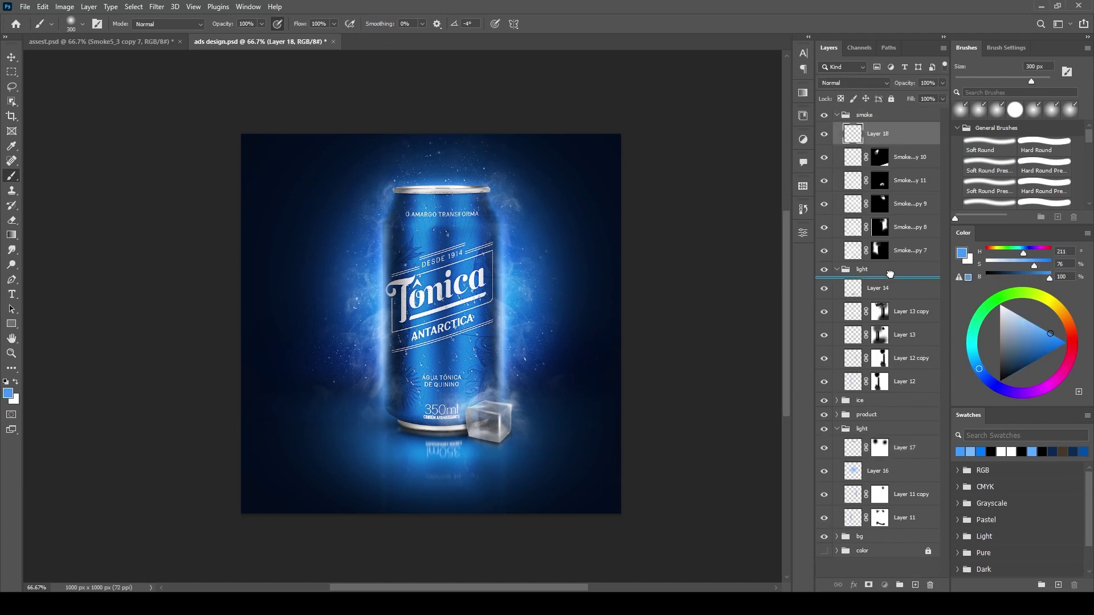
# Step: Move Layer 18 into the upper light group and flatten a masked light spot onto the can top
pyautogui.moveTo(890, 274); pyautogui.dragTo(890, 276)
pyautogui.click(836, 114)
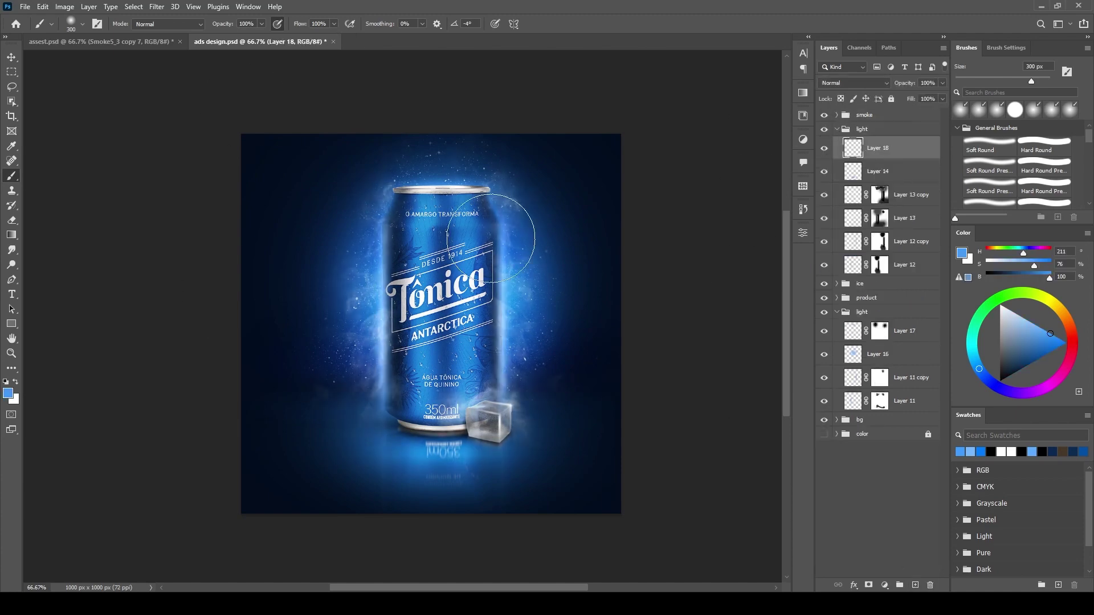
pyautogui.click(442, 225)
pyautogui.hotkey('ctrl', 't')
pyautogui.moveTo(441, 135)
pyautogui.mouseDown()
pyautogui.moveTo(441, 216)
pyautogui.moveTo(473, 197)
pyautogui.mouseUp()
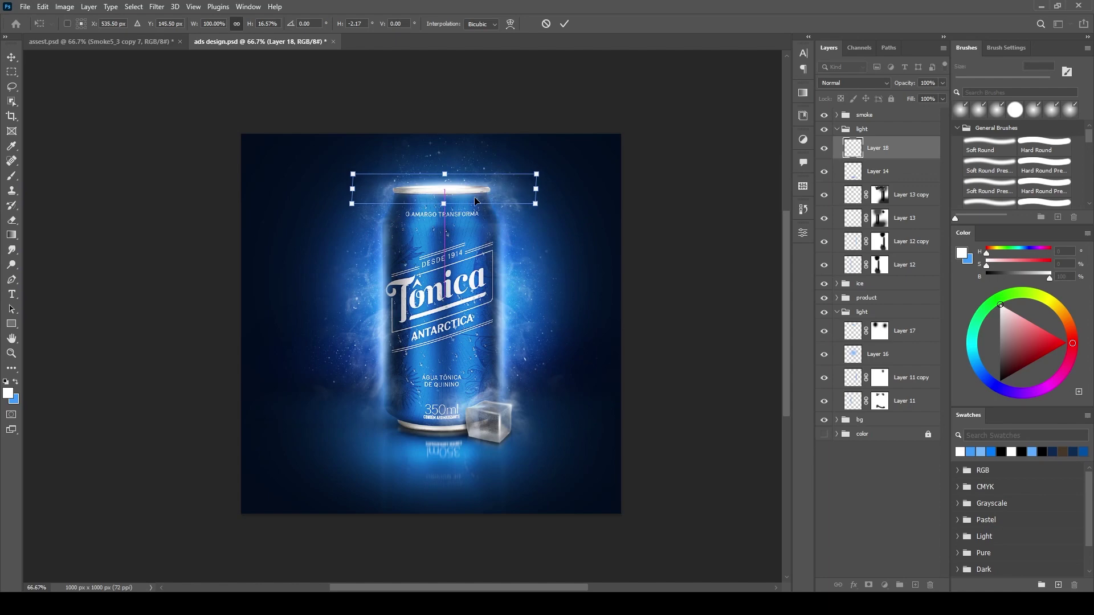
pyautogui.press('Return')
pyautogui.click(869, 585)
pyautogui.press('b')
pyautogui.press('d')
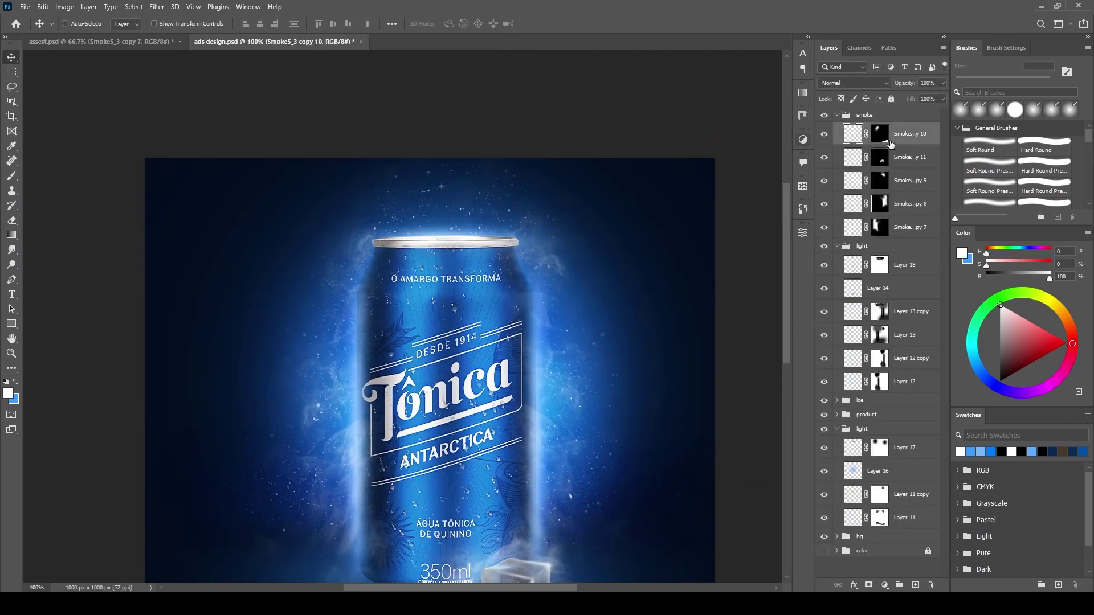
# Step: Duplicate a smoke layer over the can, invert its mask, and paint back faint wisps above the lid
pyautogui.hotkey('ctrl', 'v')
pyautogui.hotkey('ctrl', 't')
pyautogui.moveTo(438, 383)
pyautogui.mouseDown()
pyautogui.moveTo(538, 369)
pyautogui.moveTo(513, 319)
pyautogui.mouseUp()
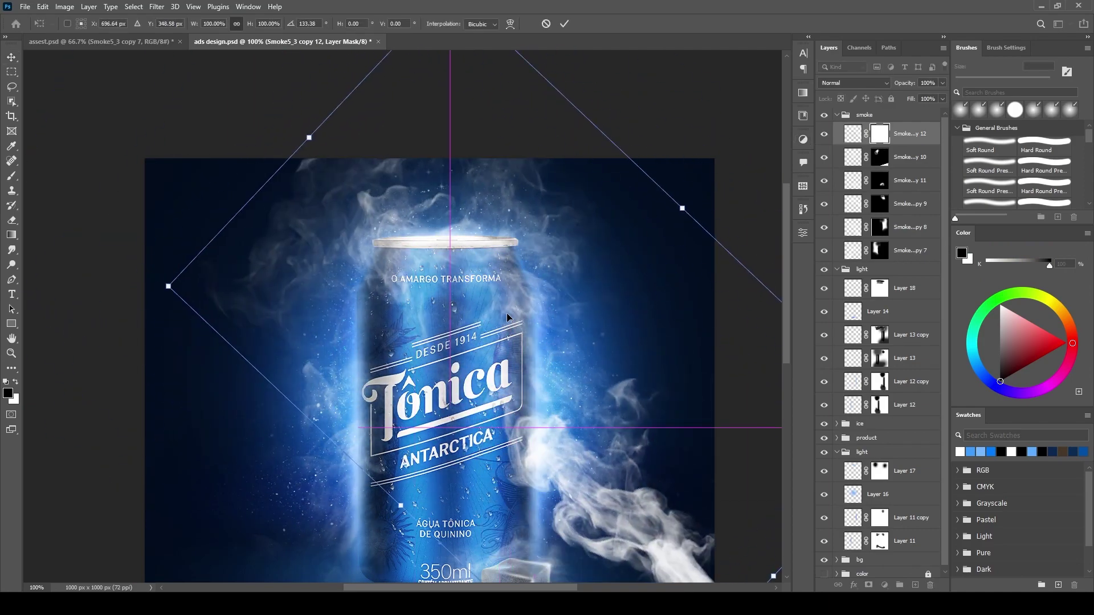
pyautogui.press('Return')
pyautogui.hotkey('ctrl', 'i')
pyautogui.press('b')
pyautogui.moveTo(388, 239)
pyautogui.mouseDown()
pyautogui.moveTo(513, 228)
pyautogui.moveTo(371, 217)
pyautogui.moveTo(414, 154)
pyautogui.mouseUp()
pyautogui.moveTo(376, 262); pyautogui.dragTo(468, 288)
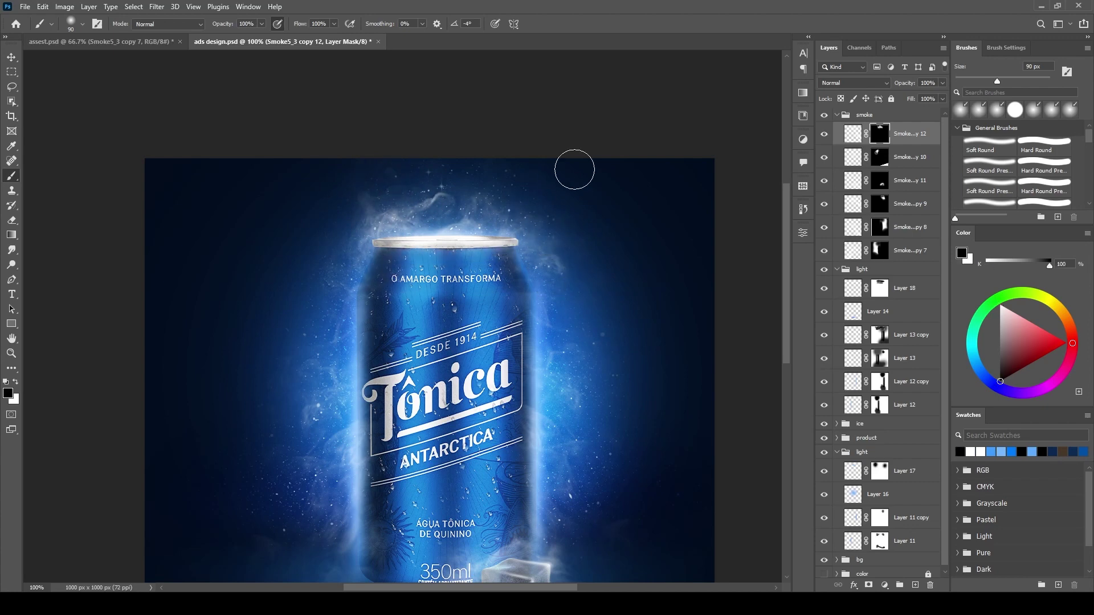
# Step: Zoom out to view the whole can and select the ice group
pyautogui.hotkey('ctrl', '-')
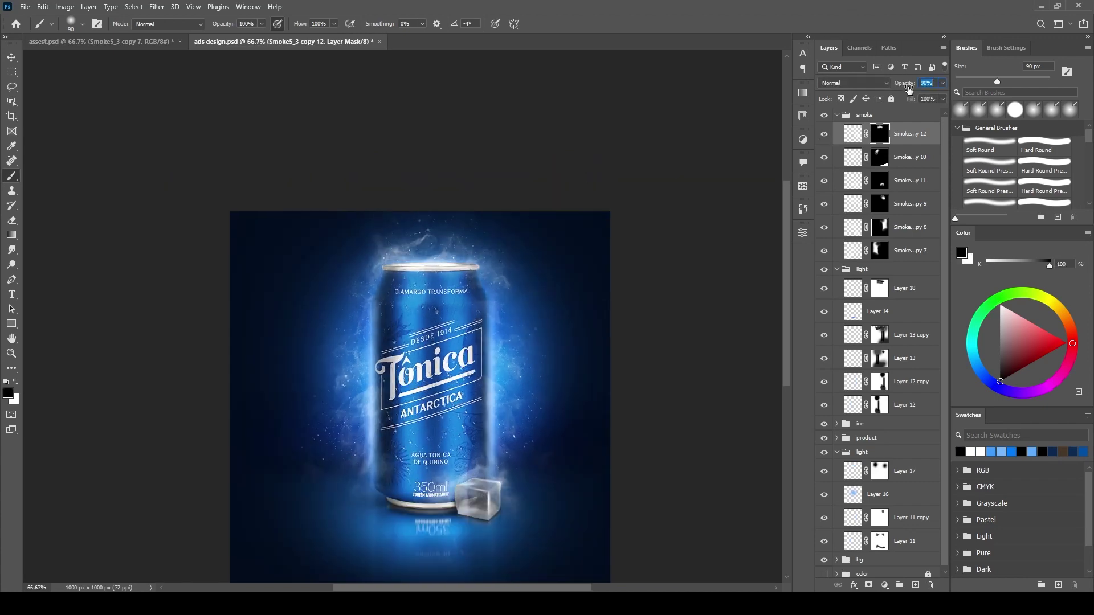
pyautogui.scroll(-3, 179, 176)
pyautogui.press('v')
pyautogui.scroll(-1, 608, 328)
pyautogui.click(829, 423)
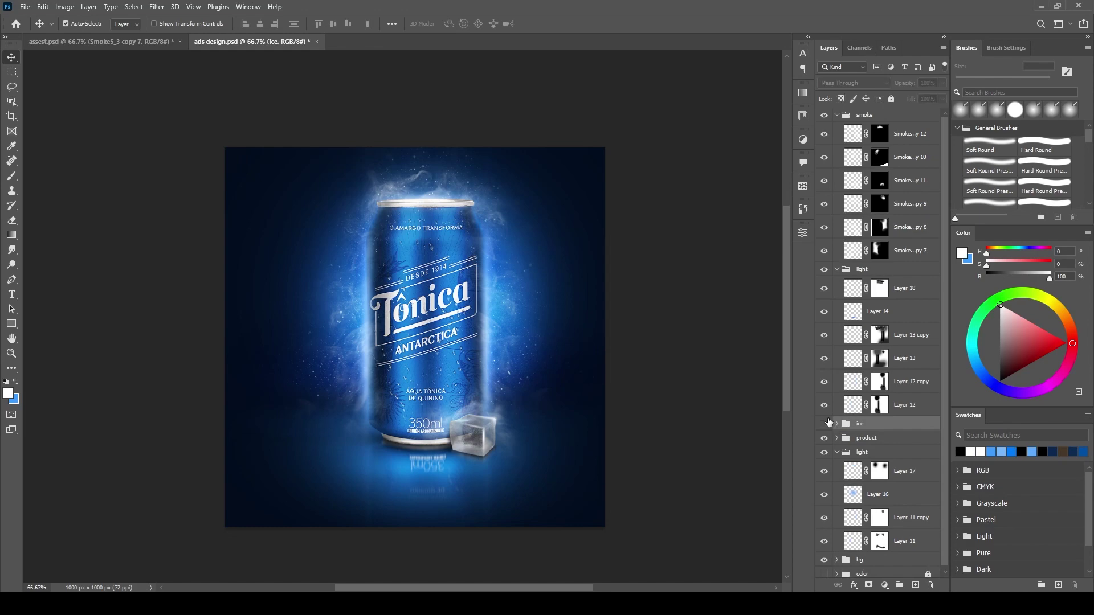
# Step: Place a smaller, slightly tilted ice cube copy left of the can, behind the product
pyautogui.hotkey('ctrl', 'alt', 't')
pyautogui.moveTo(472, 452)
pyautogui.mouseDown()
pyautogui.moveTo(509, 449)
pyautogui.moveTo(371, 447)
pyautogui.moveTo(400, 434)
pyautogui.mouseUp()
pyautogui.hotkey('ctrl', '[')
pyautogui.hotkey('ctrl', '[')
pyautogui.moveTo(413, 368); pyautogui.dragTo(492, 224)
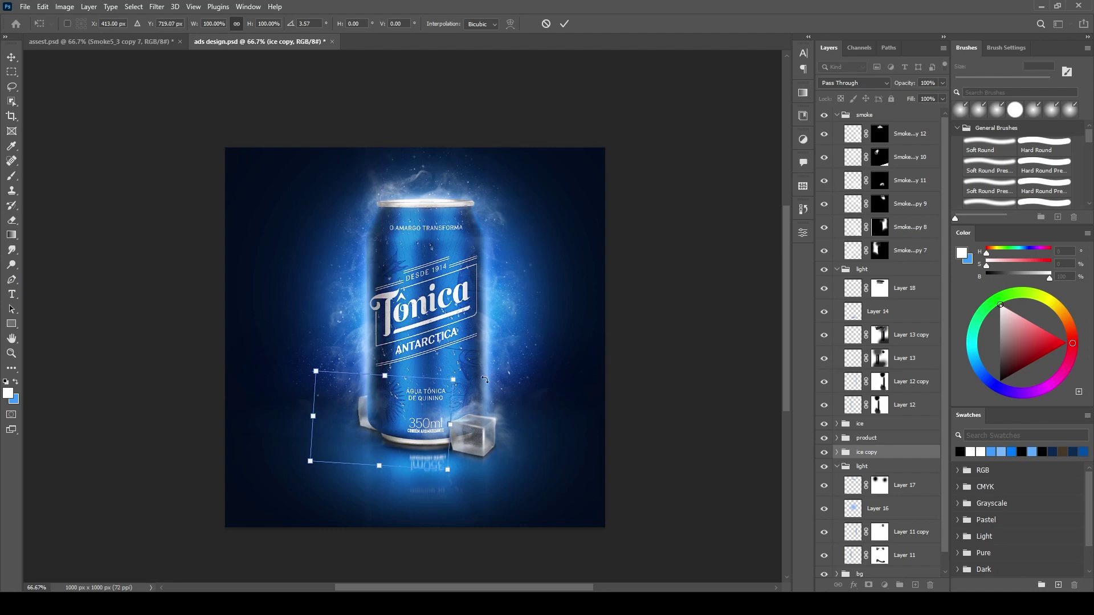
pyautogui.hotkey('ctrl', '-')
pyautogui.moveTo(440, 428); pyautogui.dragTo(383, 392)
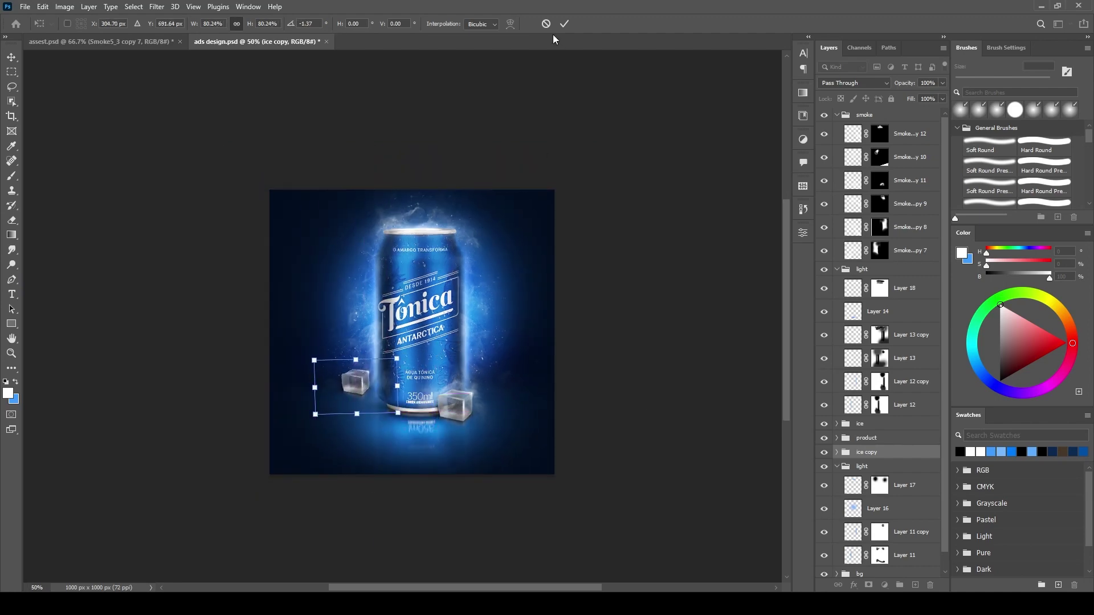
pyautogui.press('Return')
# Step: Add an enlarged, rotated ice cube copy in the lower-left corner as a smart object
pyautogui.hotkey('ctrl', 'j')
pyautogui.hotkey('ctrl', 't')
pyautogui.moveTo(353, 385); pyautogui.dragTo(285, 450)
pyautogui.moveTo(342, 495)
pyautogui.mouseDown()
pyautogui.moveTo(391, 444)
pyautogui.moveTo(368, 444)
pyautogui.mouseUp()
pyautogui.press('Return')
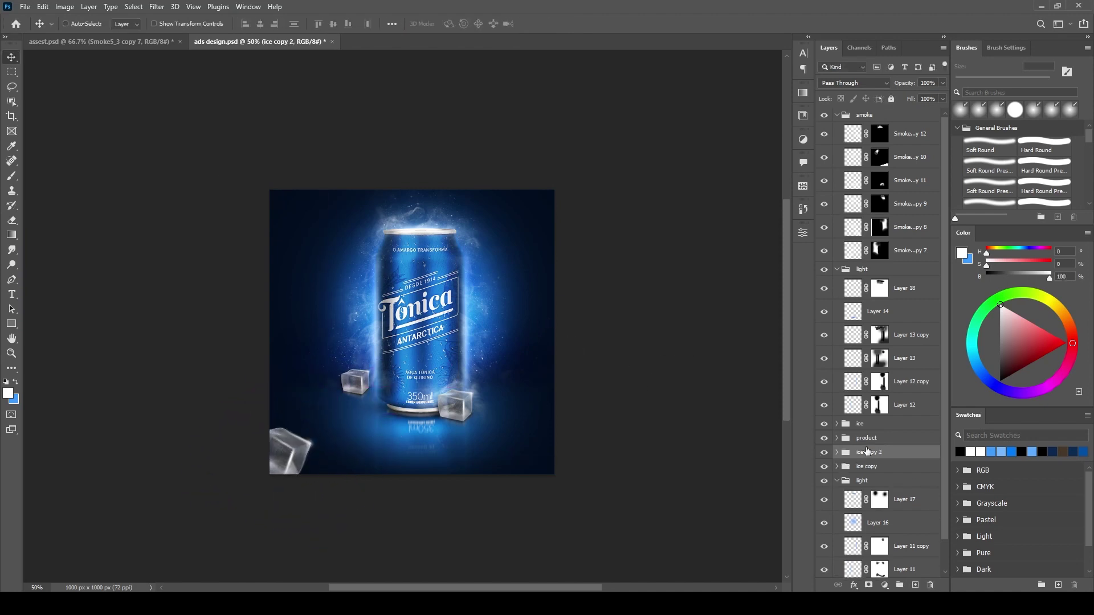
pyautogui.hotkey('ctrl', '0')
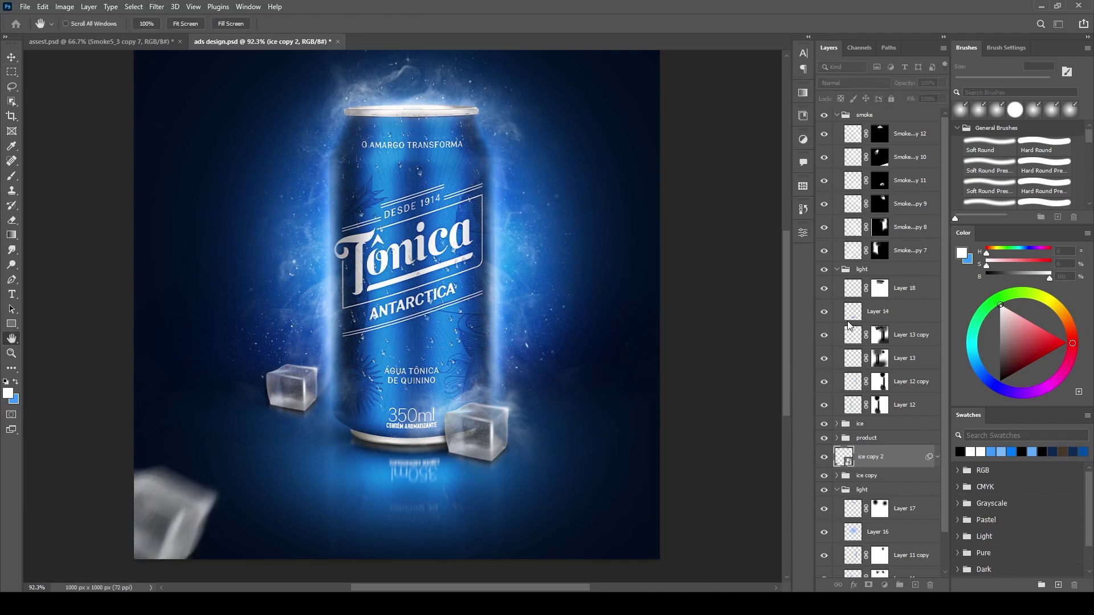
# Step: Motion-blur the corner cube and duplicate it into the bottom-right corner
pyautogui.hotkey('ctrl', 'j')
pyautogui.hotkey('ctrl', 't')
pyautogui.hotkey('ctrl', '-')
pyautogui.moveTo(279, 439); pyautogui.dragTo(609, 454)
pyautogui.press('Return')
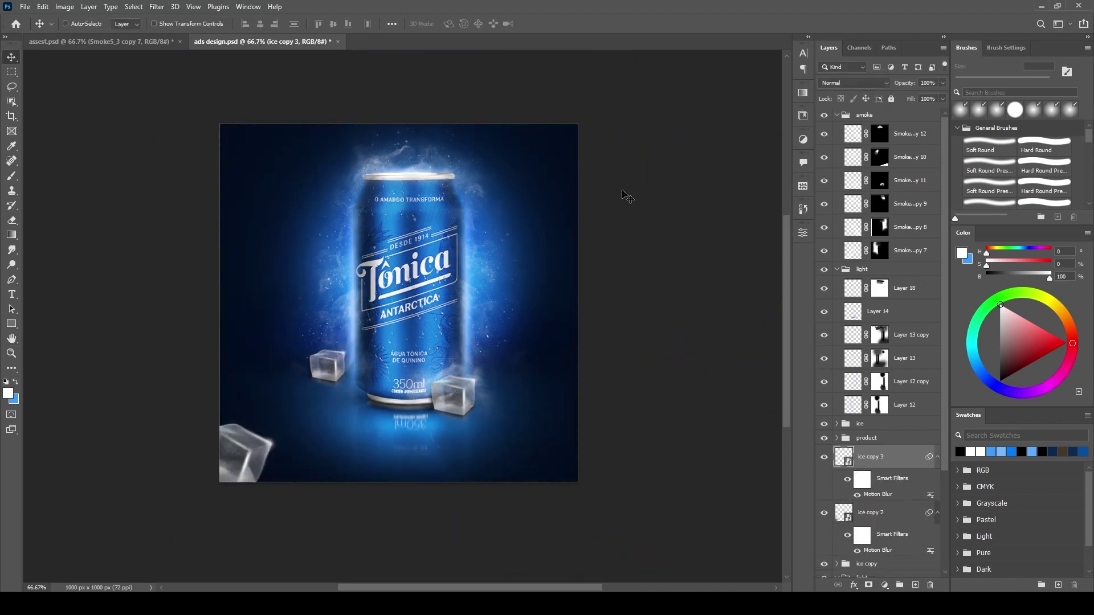
# Step: Add an empty top layer and set up an enlarged brush with default black and white
pyautogui.hotkey('ctrl', '-')
pyautogui.hotkey('ctrl', 'shift', 'alt', 'n')
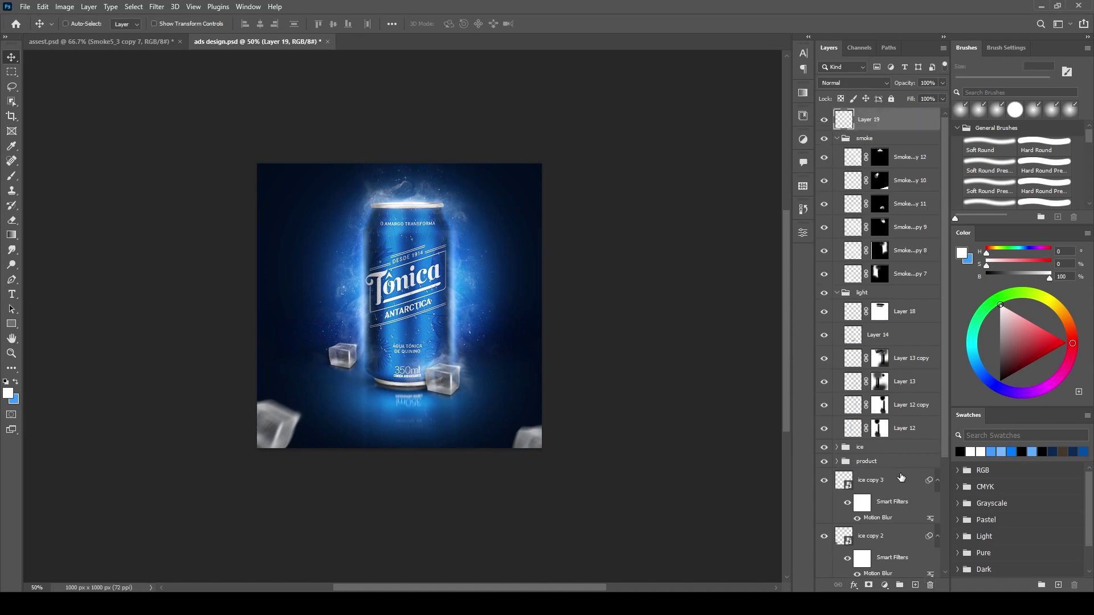
pyautogui.press('d')
pyautogui.press('b')
pyautogui.press(']')
pyautogui.press(']')
pyautogui.press(']')
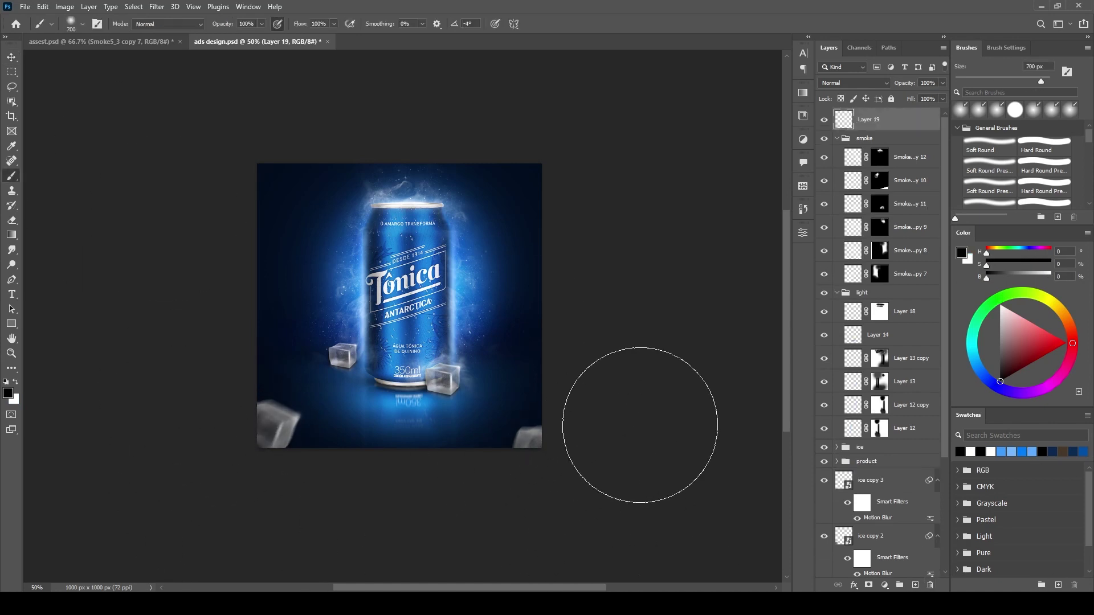
pyautogui.click(8, 59)
# Step: Stamp a merged copy, Gaussian-blur it, set Lighter Color and hide it behind a black mask
pyautogui.hotkey('ctrl', 'shift', 'alt', 'e')
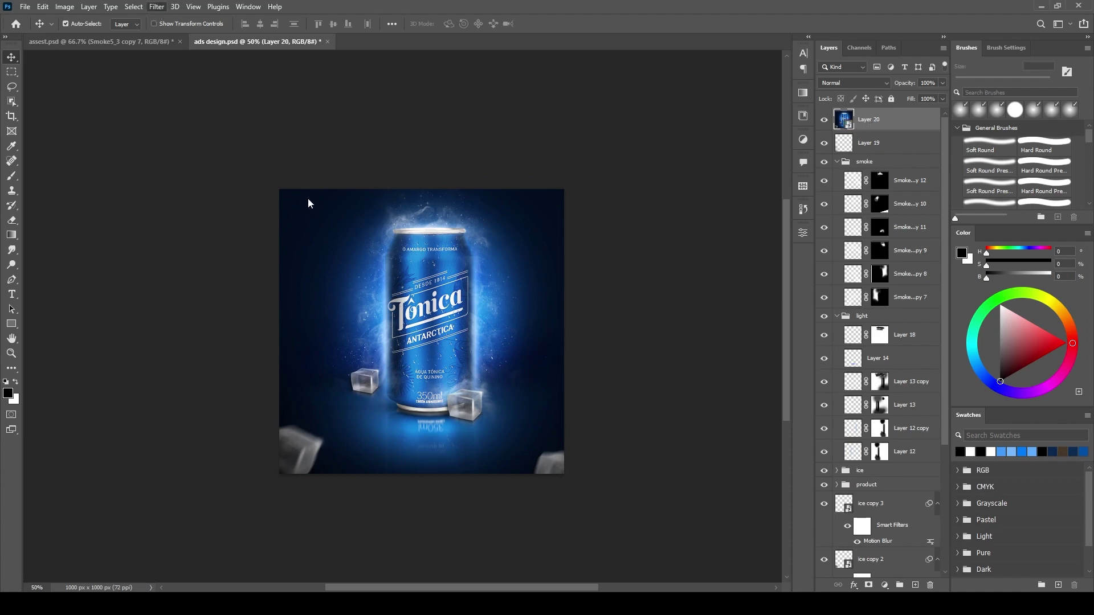
pyautogui.hotkey('ctrl', 'alt', 'f')
pyautogui.press('Return')
pyautogui.keyDown('alt'); pyautogui.click(868, 586); pyautogui.keyUp('alt')
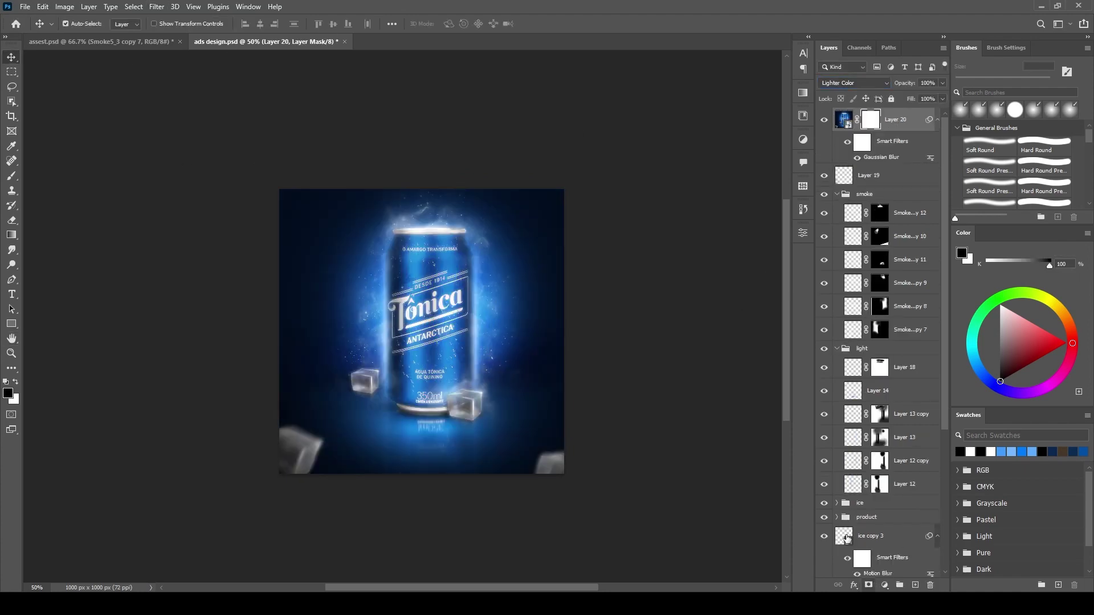
pyautogui.hotkey('ctrl', '1')
# Step: Paint white to reveal glow near the left ice cube and can top, then stamp Layer 21
pyautogui.moveTo(391, 466); pyautogui.dragTo(407, 393)
pyautogui.press('b')
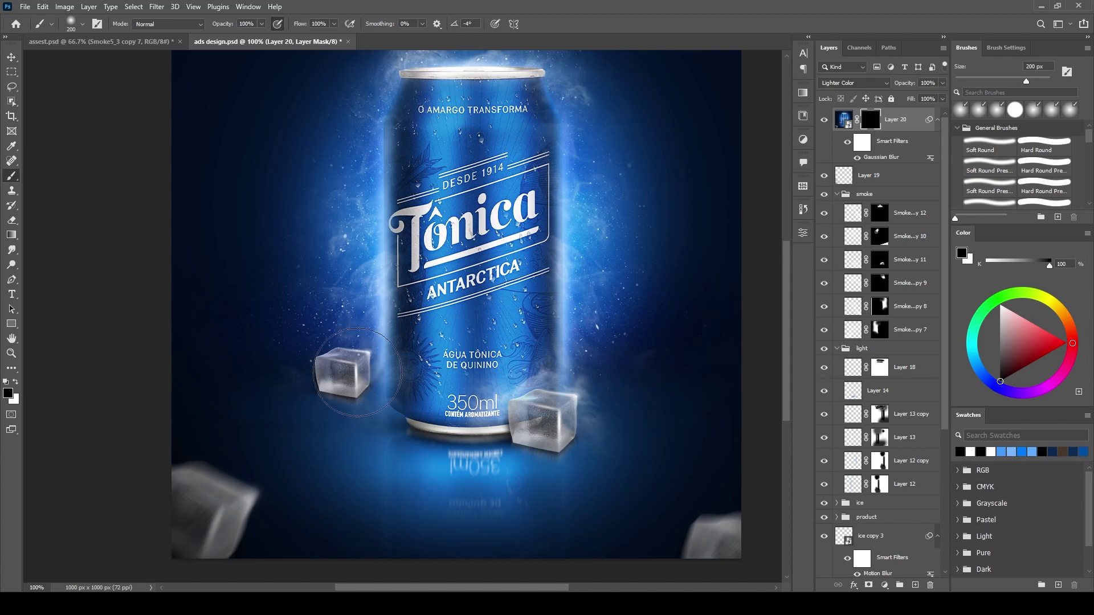
pyautogui.press('x')
pyautogui.moveTo(318, 366); pyautogui.dragTo(315, 310)
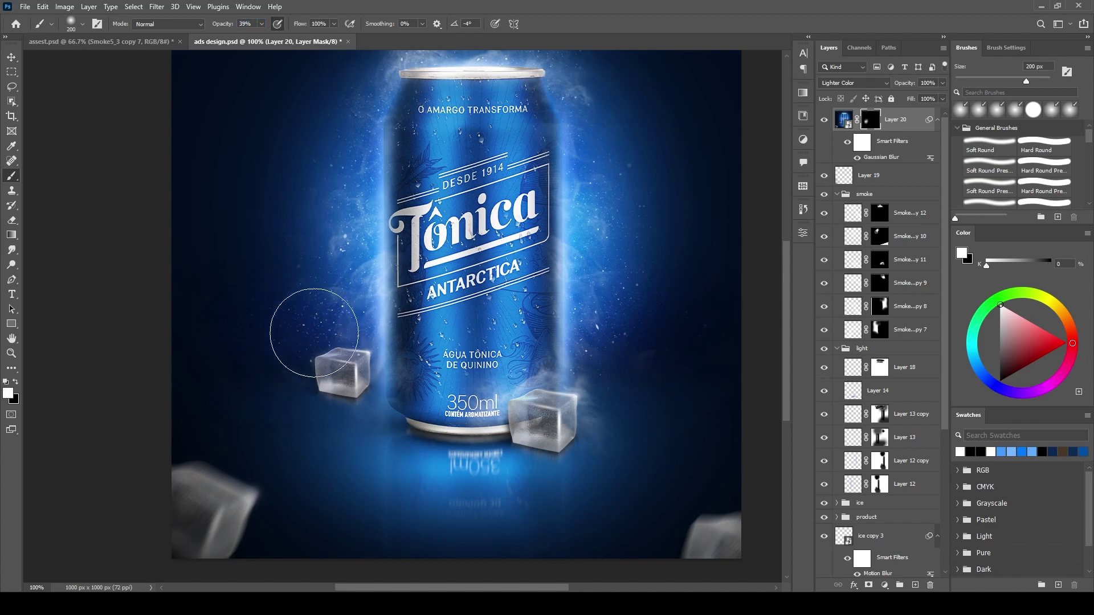
pyautogui.moveTo(455, 354); pyautogui.dragTo(440, 419)
pyautogui.moveTo(496, 171); pyautogui.dragTo(515, 163)
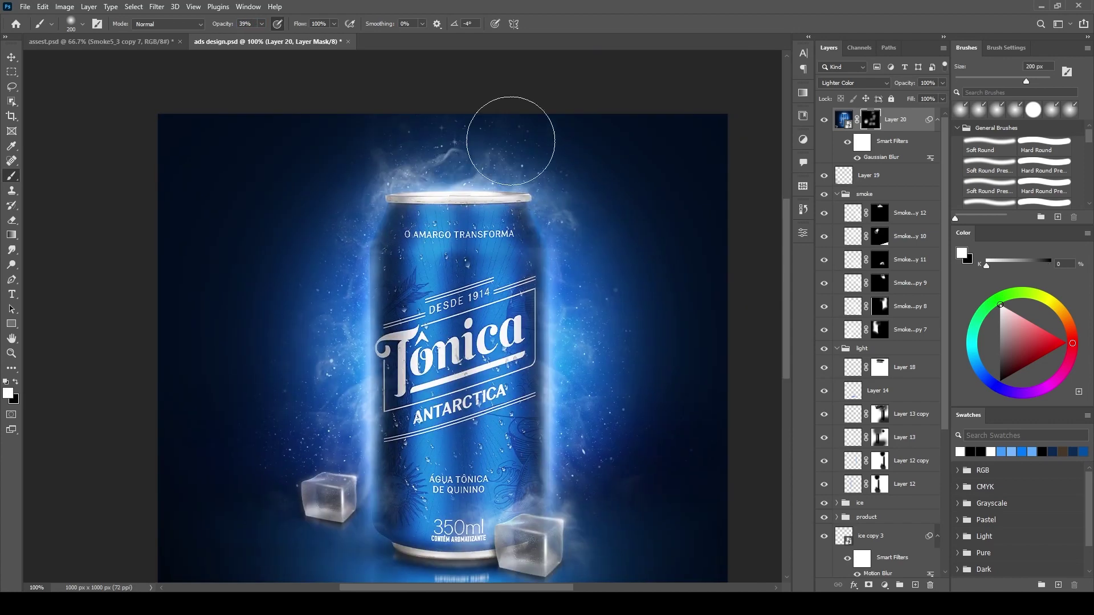
pyautogui.hotkey('ctrl', '-')
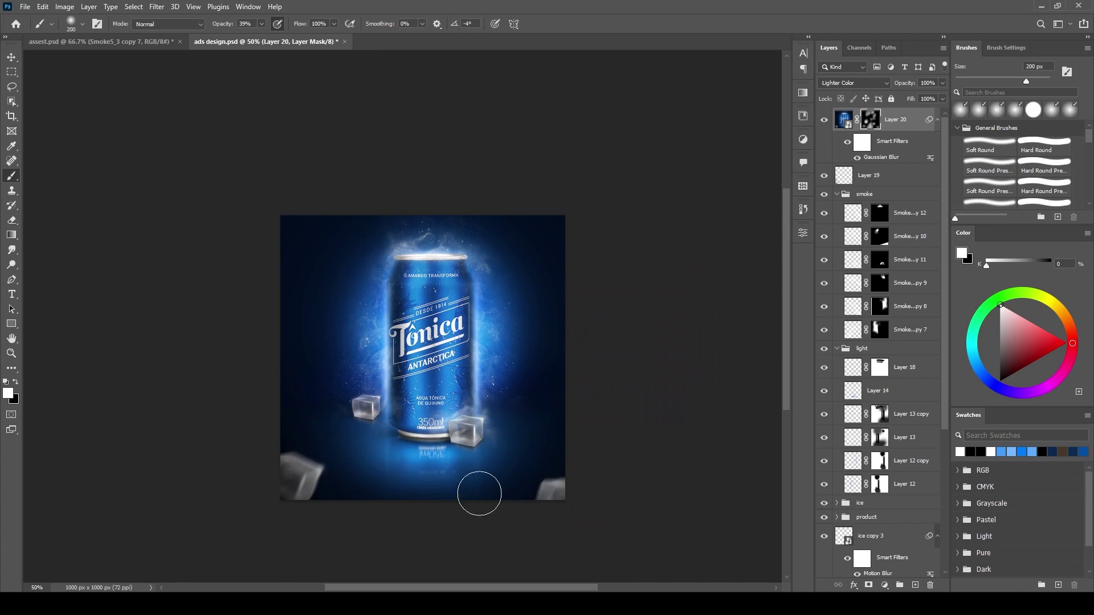
pyautogui.hotkey('ctrl', '0')
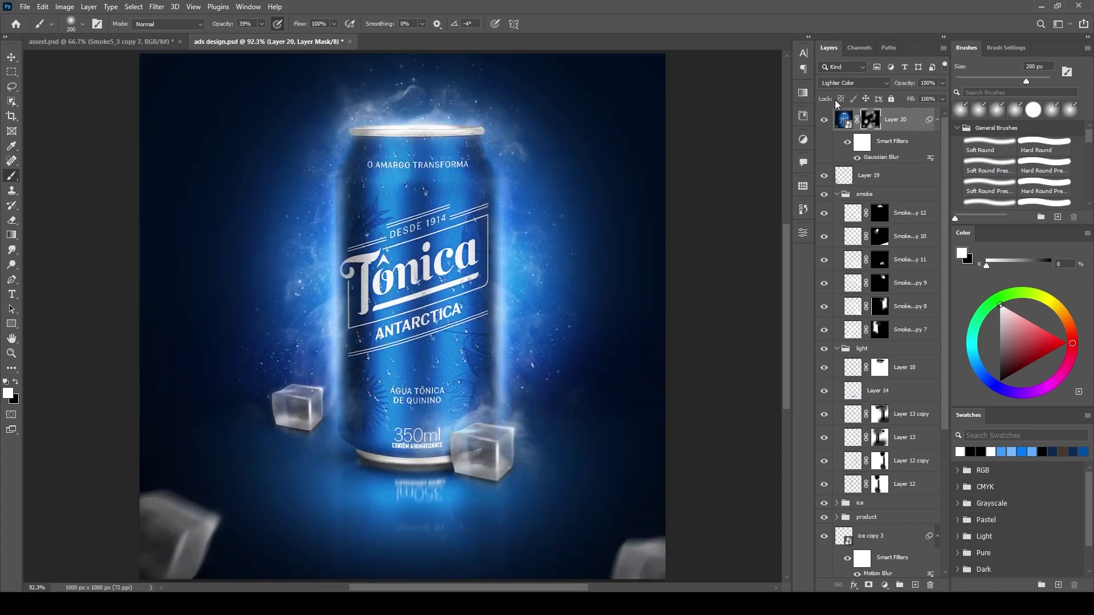
pyautogui.hotkey('ctrl', 'shift', 'alt', 'e')
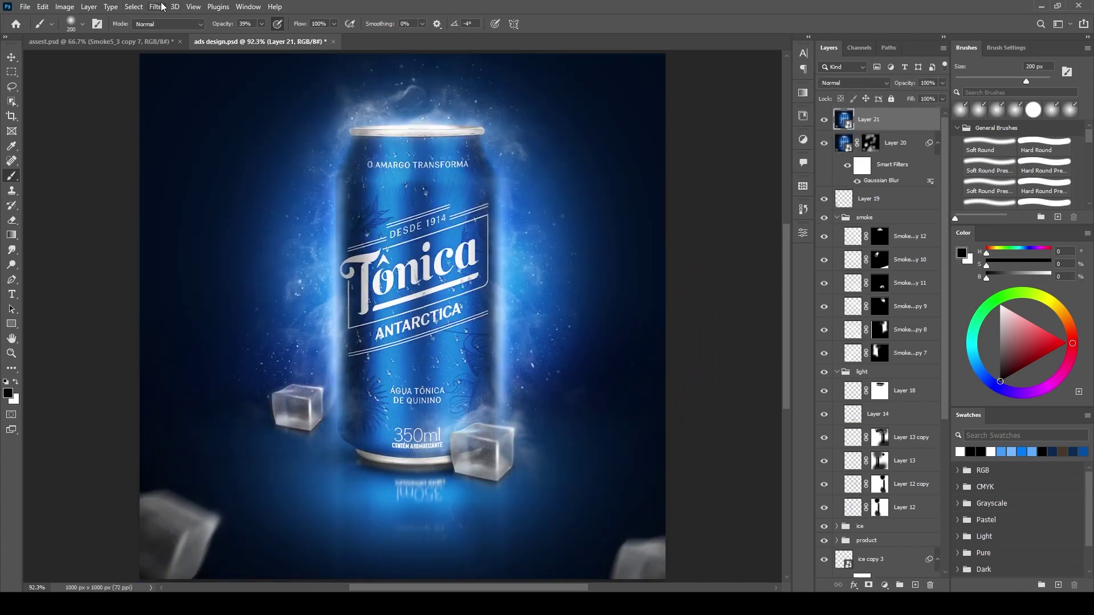